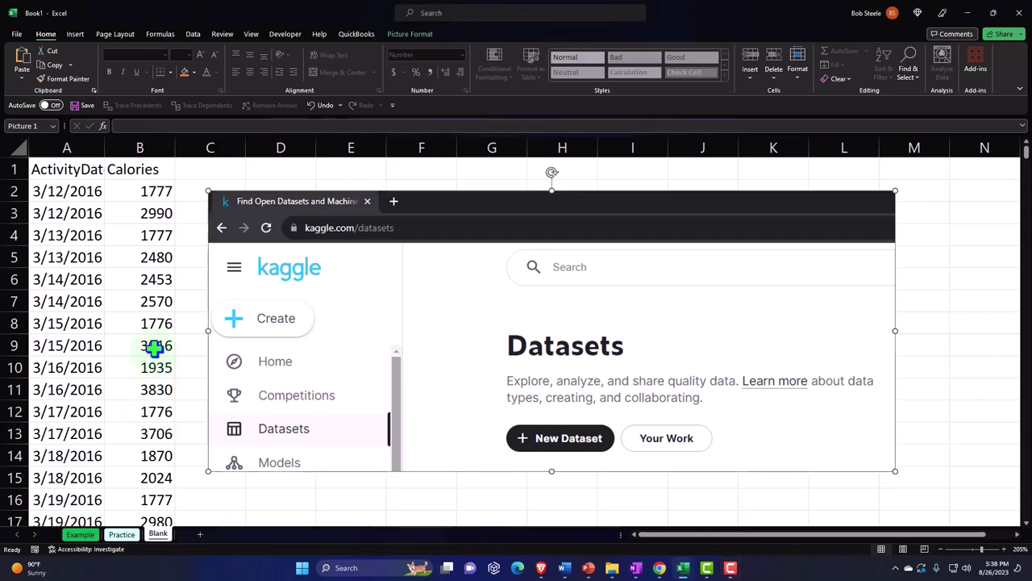
- Examine the calorie data on the Blank sheet and the statistics, histogram, variance formulas and difference table on the Example sheet
{"action": "scroll", "coordinate": [154, 347], "scroll_direction": "down", "scroll_amount": 4}
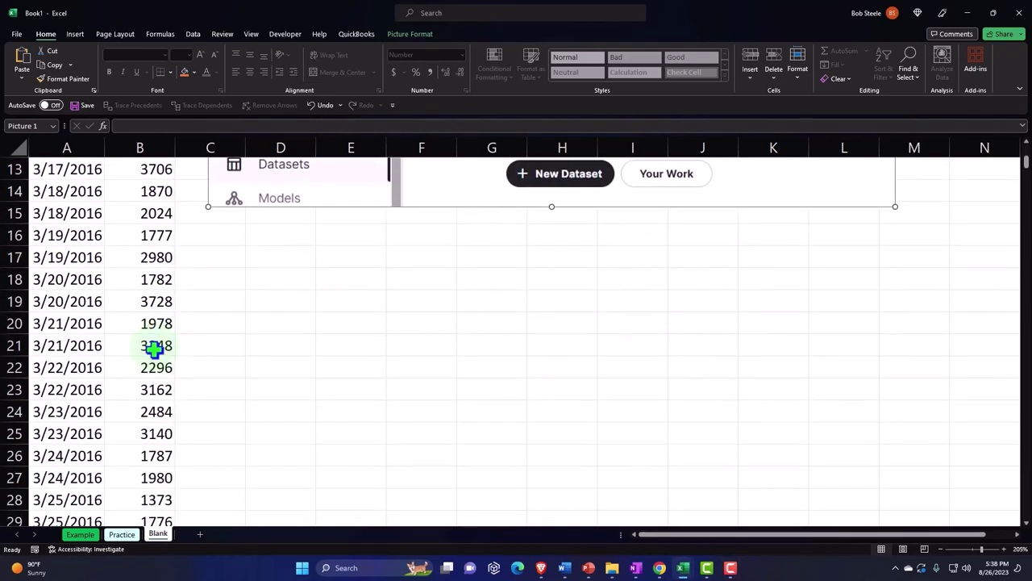
{"action": "scroll", "coordinate": [154, 350], "scroll_direction": "up", "scroll_amount": 1}
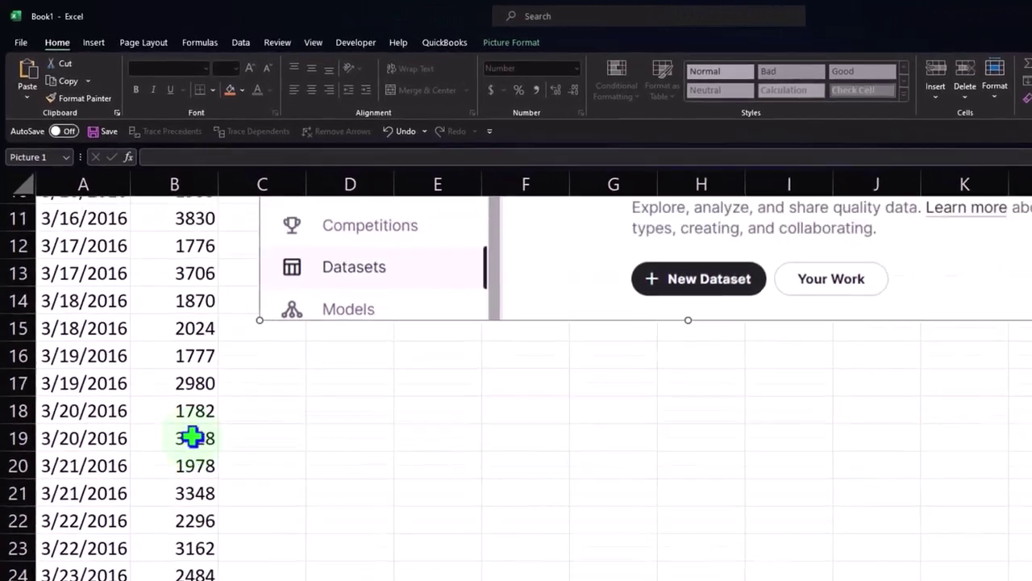
{"action": "scroll", "coordinate": [192, 436], "scroll_direction": "up", "scroll_amount": 4}
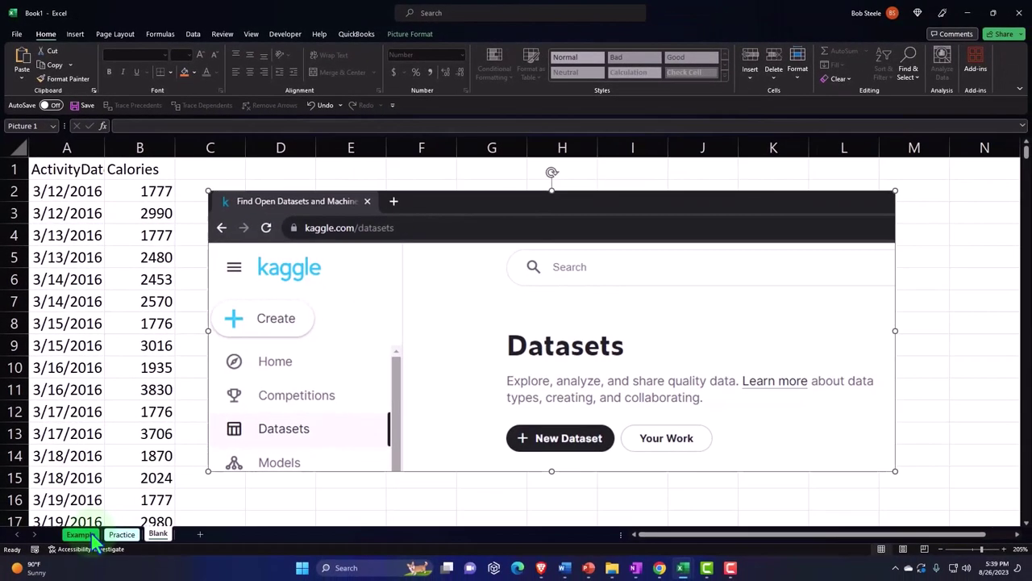
{"action": "left_click", "coordinate": [91, 536]}
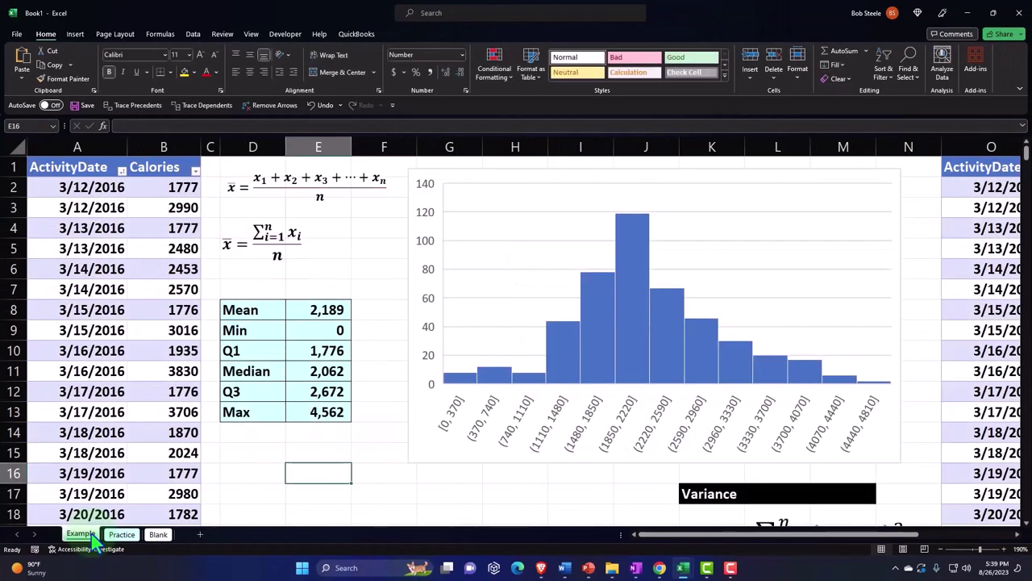
{"action": "left_click", "coordinate": [174, 227]}
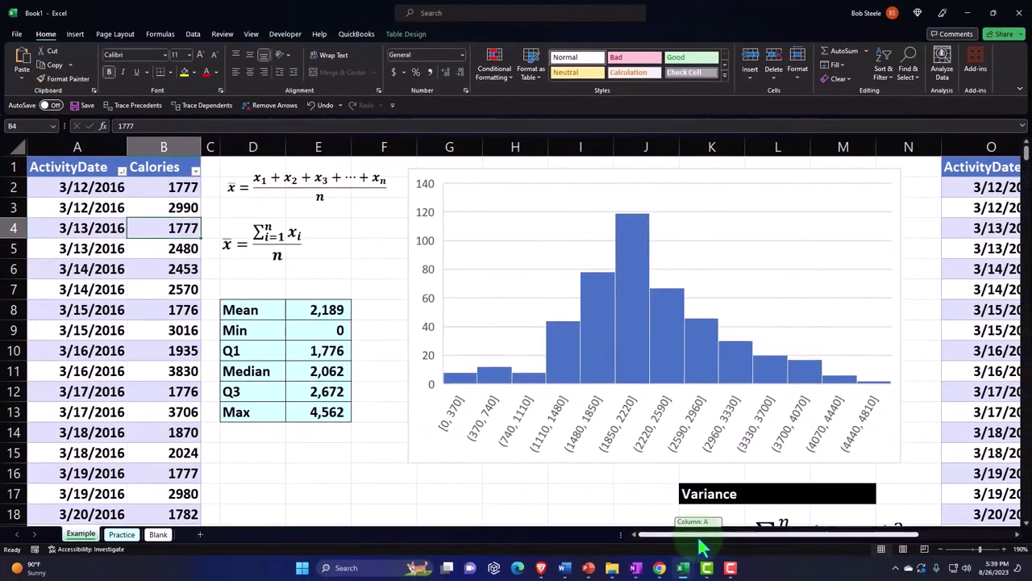
{"action": "left_click_drag", "start_coordinate": [710, 564], "coordinate": [806, 546]}
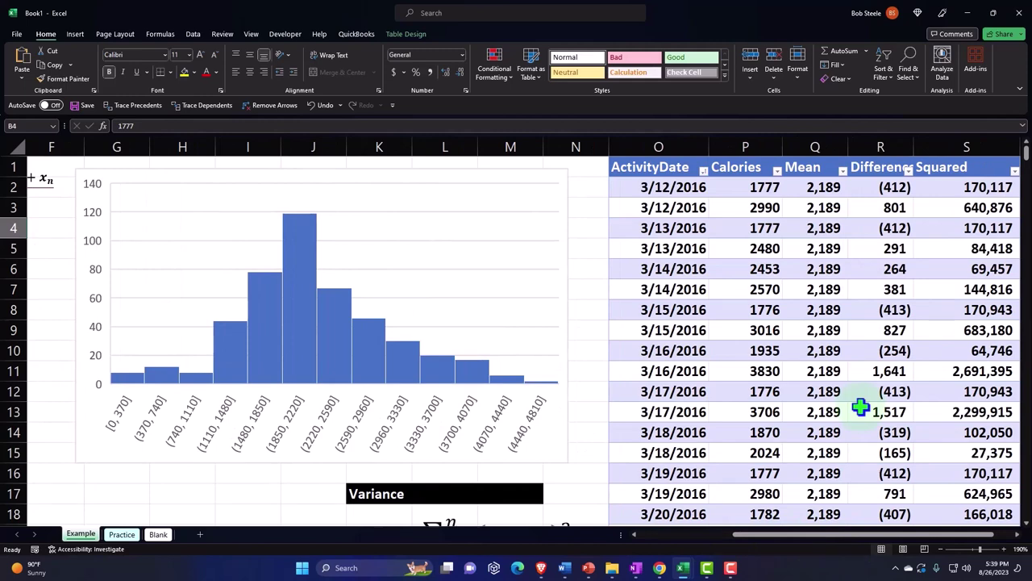
{"action": "scroll", "coordinate": [861, 408], "scroll_direction": "down", "scroll_amount": 3}
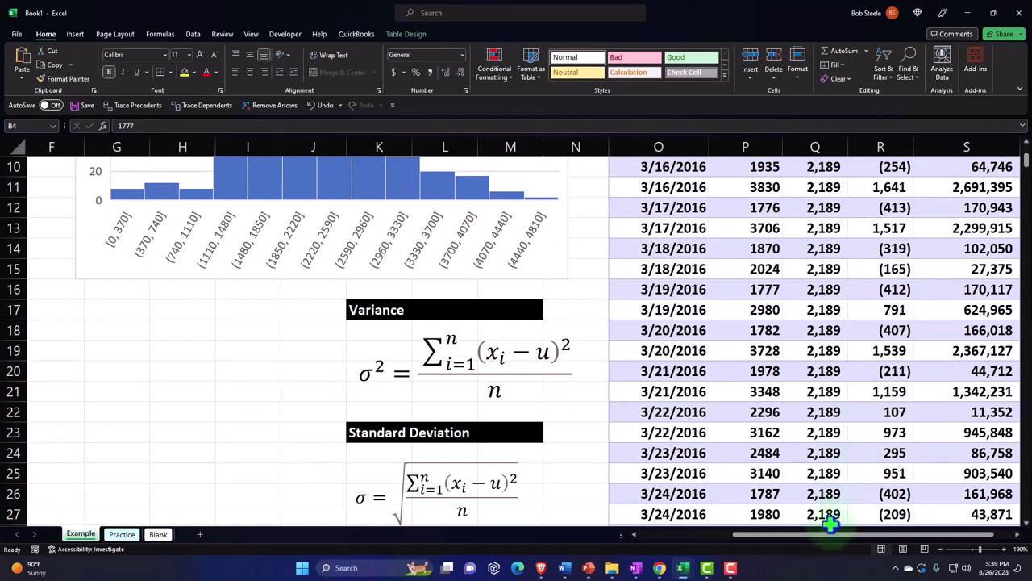
{"action": "left_click_drag", "start_coordinate": [834, 534], "coordinate": [597, 540]}
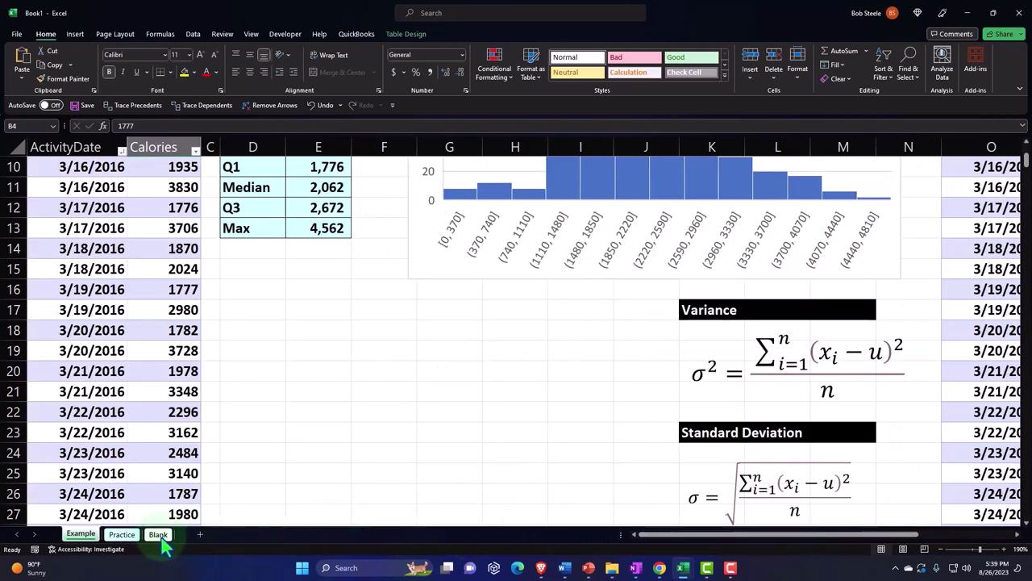
- Delete the Kaggle datasets picture from the Blank sheet
{"action": "left_click", "coordinate": [159, 534]}
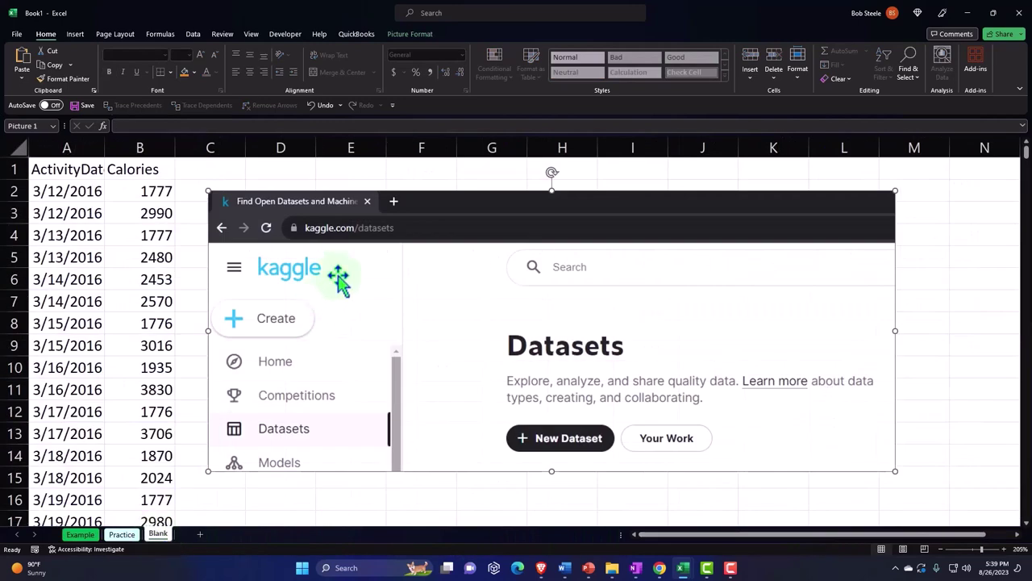
{"action": "key", "text": "Delete"}
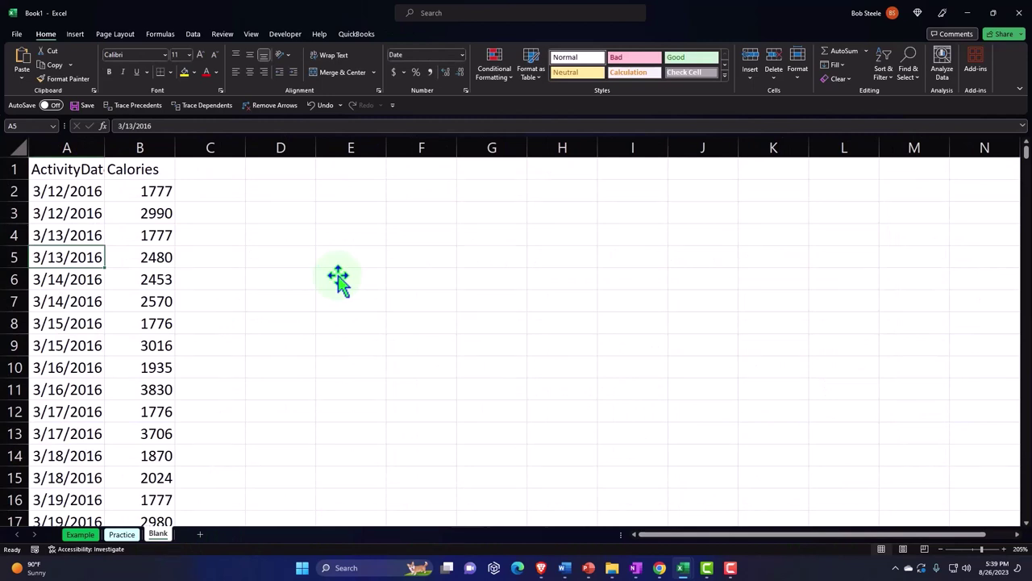
- Format the whole Blank sheet as bold currency with no symbol, 0 decimal places and negative numbers in red parentheses
{"action": "left_click", "coordinate": [17, 146]}
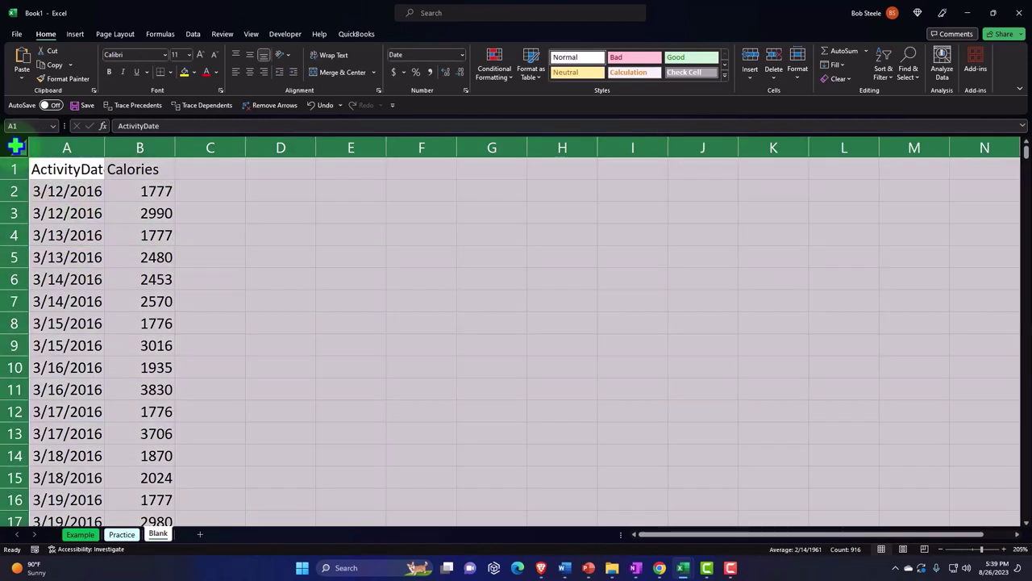
{"action": "right_click", "coordinate": [362, 243]}
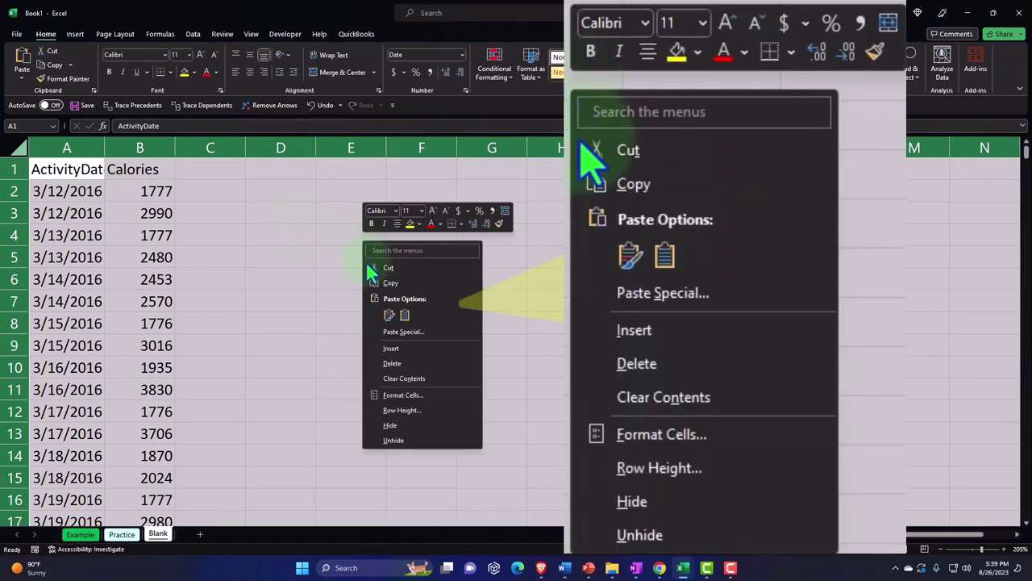
{"action": "left_click", "coordinate": [413, 396]}
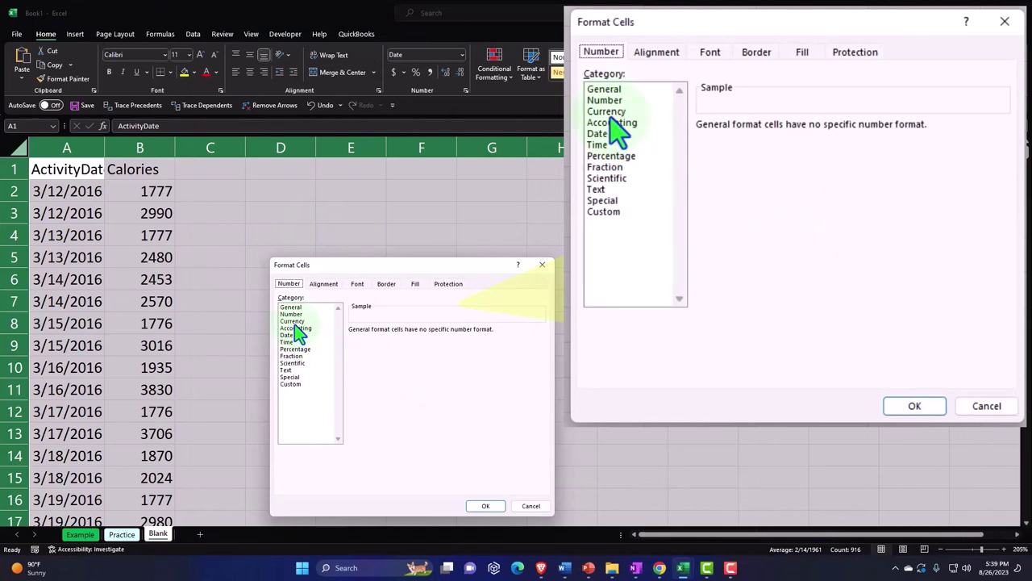
{"action": "left_click", "coordinate": [294, 321]}
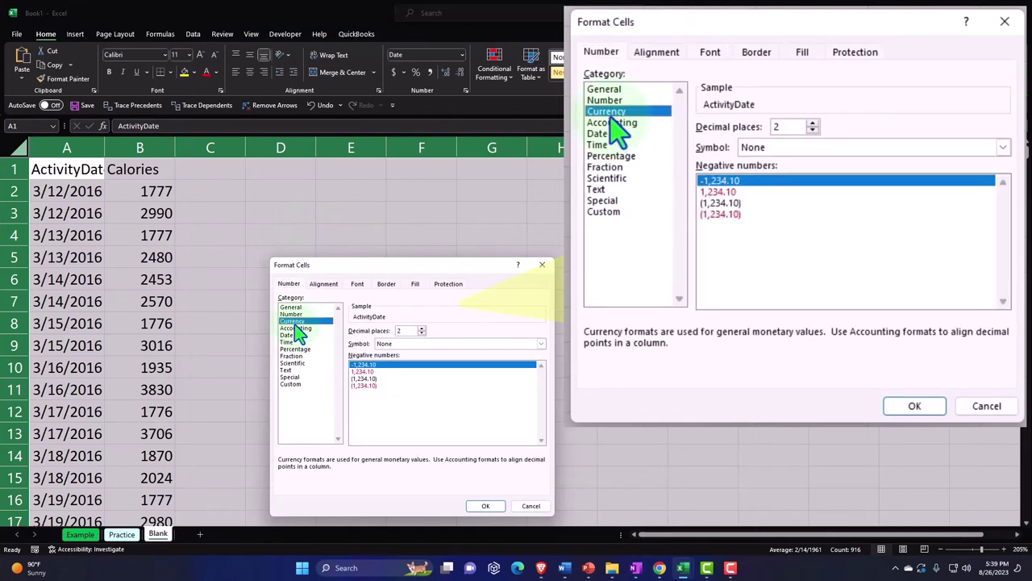
{"action": "left_click", "coordinate": [366, 385]}
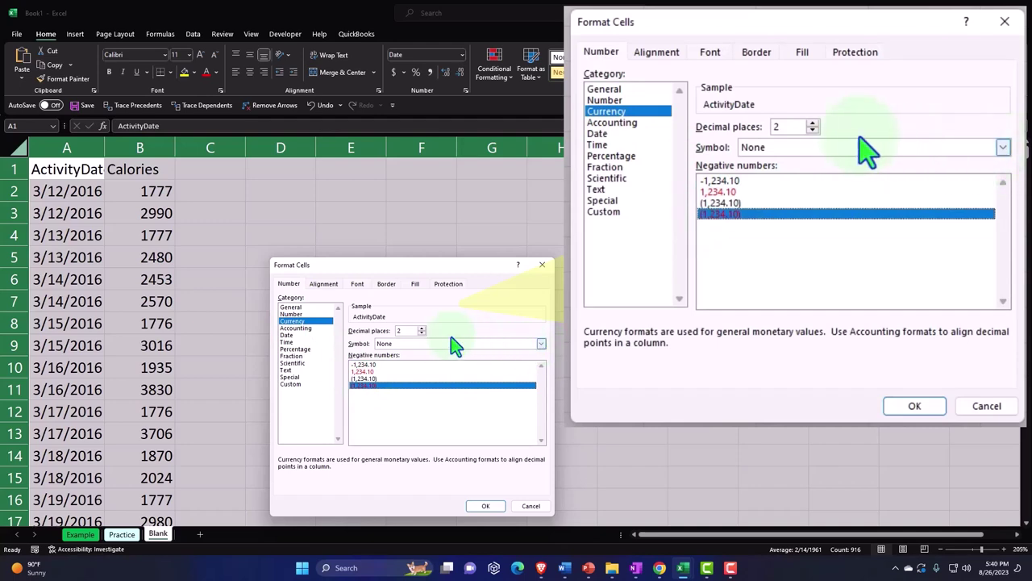
{"action": "left_click", "coordinate": [421, 333]}
{"action": "left_click", "coordinate": [421, 333]}
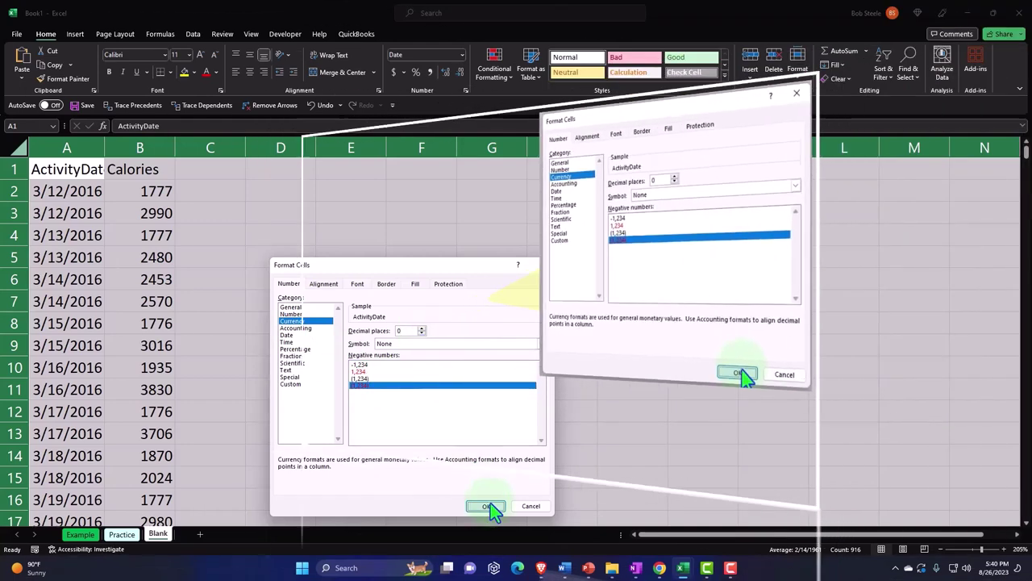
{"action": "left_click", "coordinate": [490, 503]}
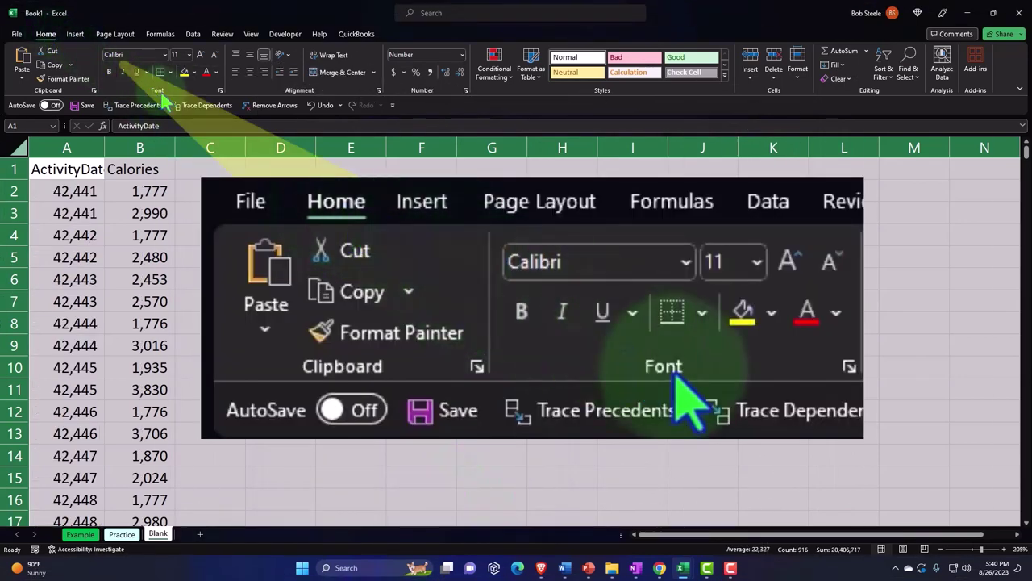
{"action": "left_click", "coordinate": [110, 72]}
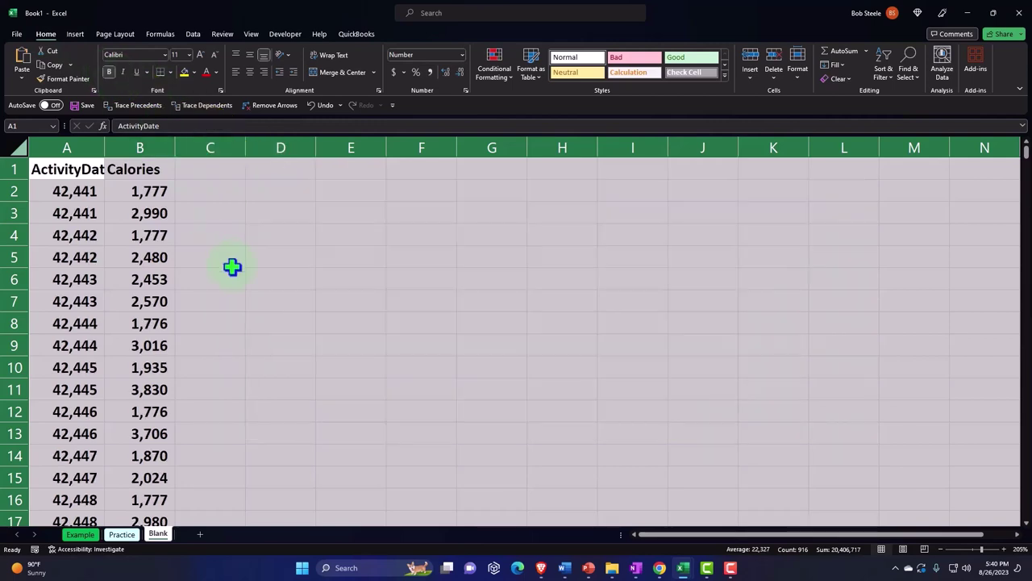
{"action": "left_click", "coordinate": [233, 266]}
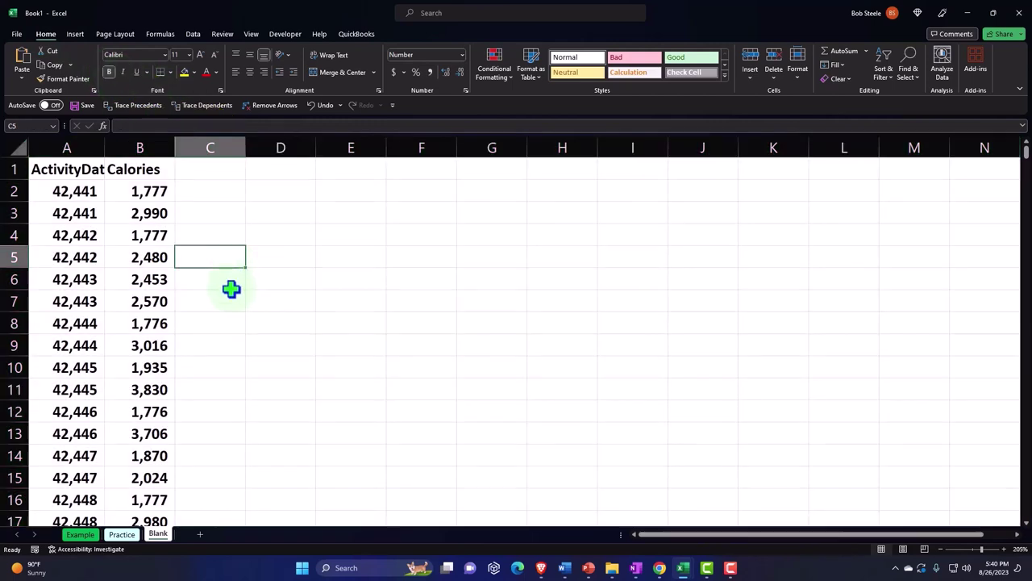
- Format the ActivityDate column as Short Date and widen it enough to show the full dates
{"action": "scroll", "coordinate": [231, 288], "scroll_direction": "up", "scroll_amount": 2, "text": "ctrl"}
{"action": "scroll", "coordinate": [231, 289], "scroll_direction": "up", "scroll_amount": 1, "text": "ctrl"}
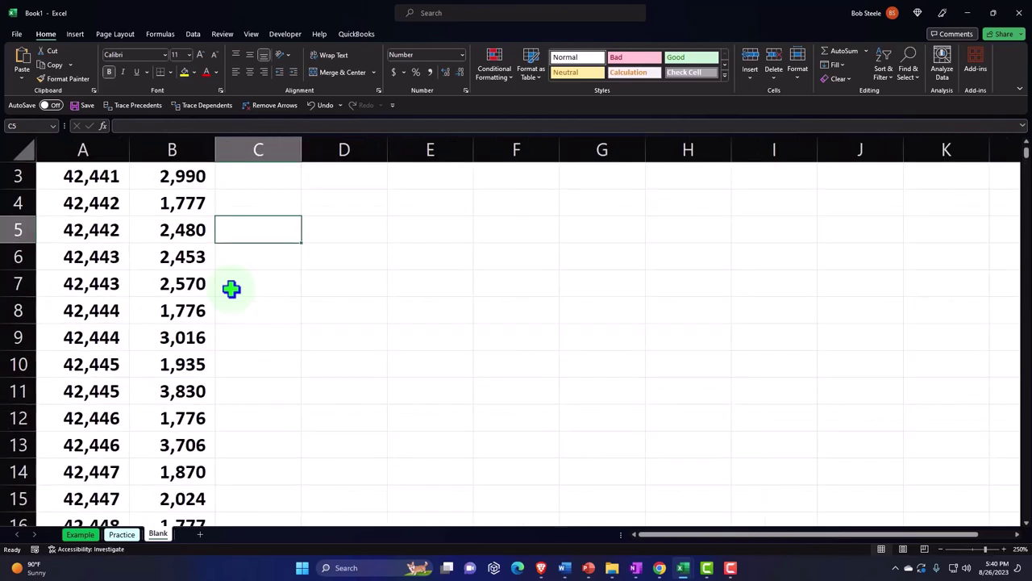
{"action": "scroll", "coordinate": [262, 364], "scroll_direction": "up", "scroll_amount": 1, "text": "ctrl"}
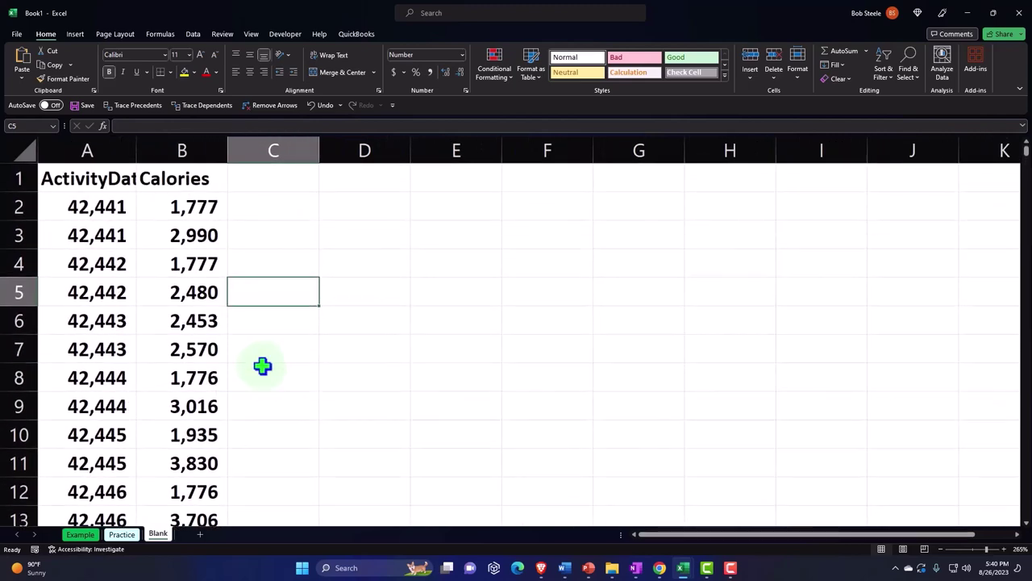
{"action": "left_click", "coordinate": [187, 290]}
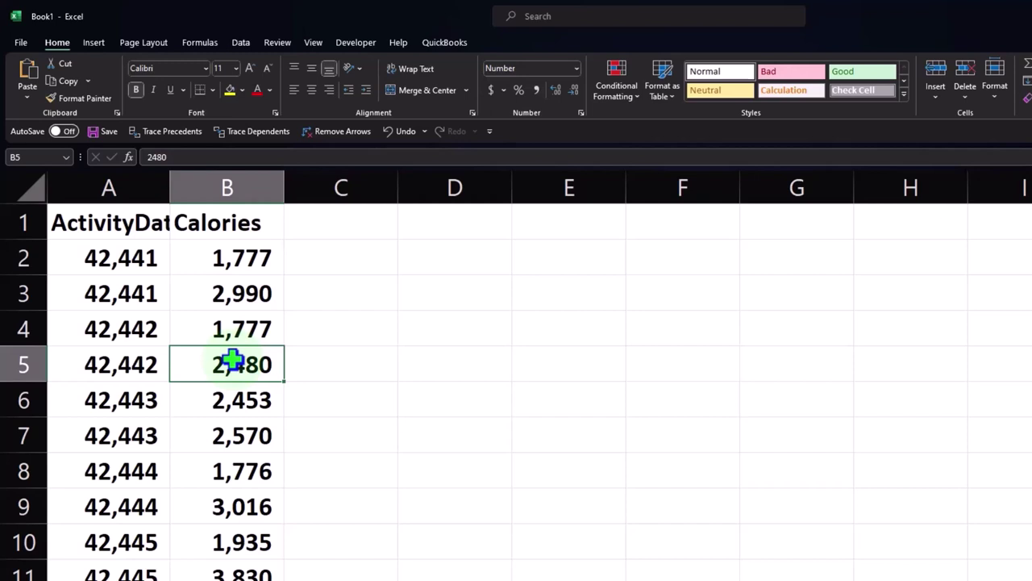
{"action": "left_click", "coordinate": [151, 335]}
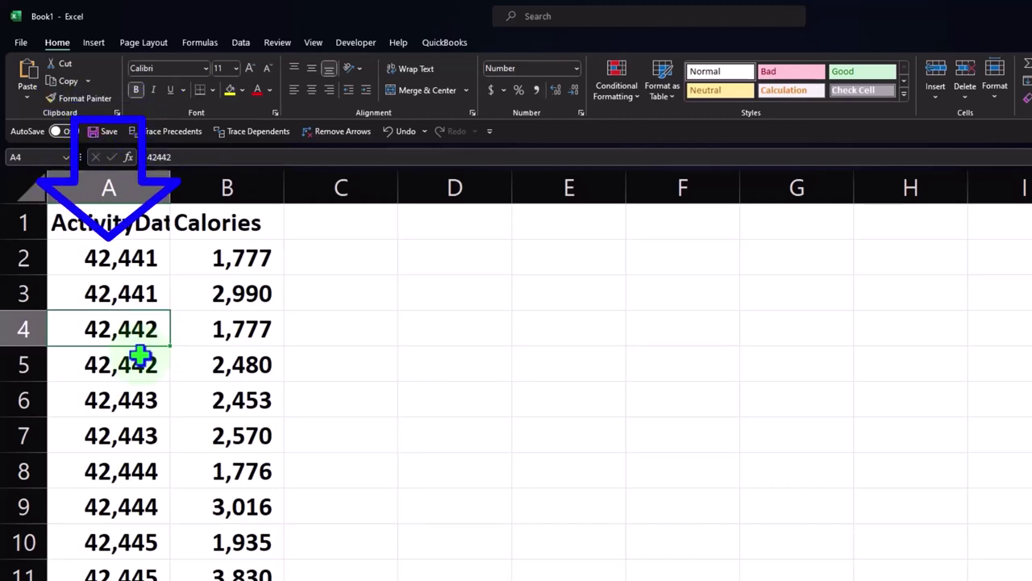
{"action": "left_click", "coordinate": [116, 185]}
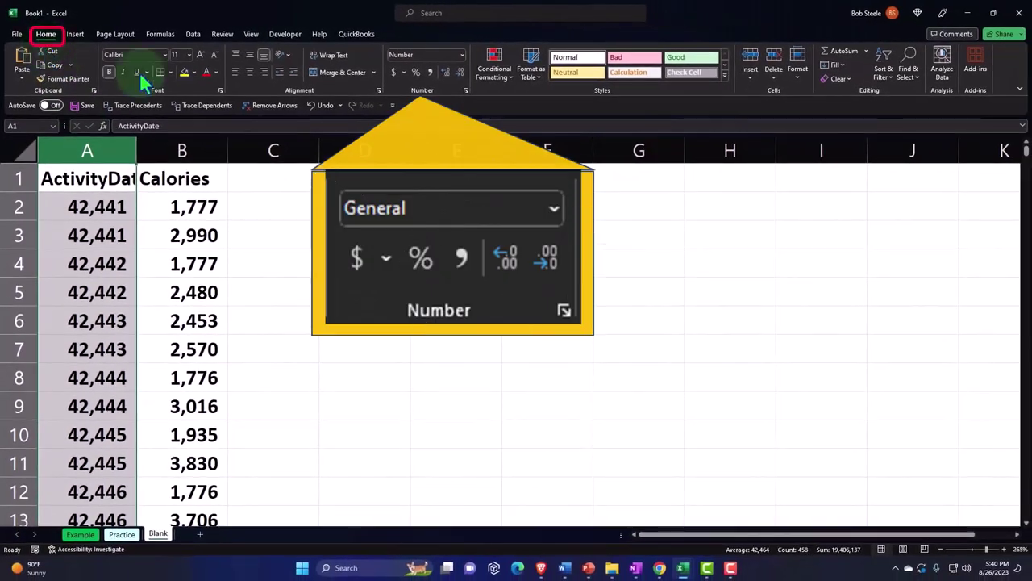
{"action": "left_click", "coordinate": [463, 57]}
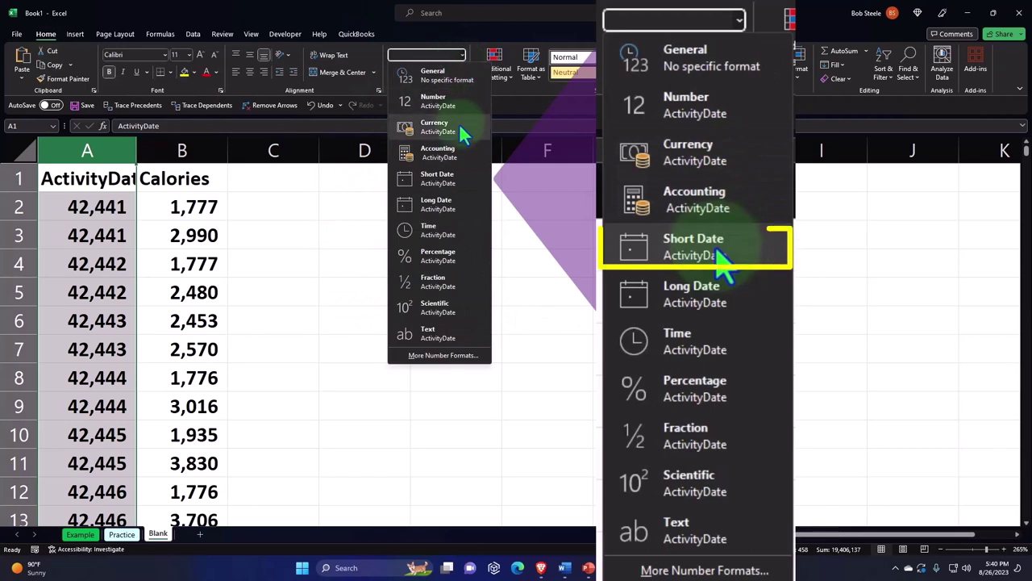
{"action": "left_click", "coordinate": [451, 186]}
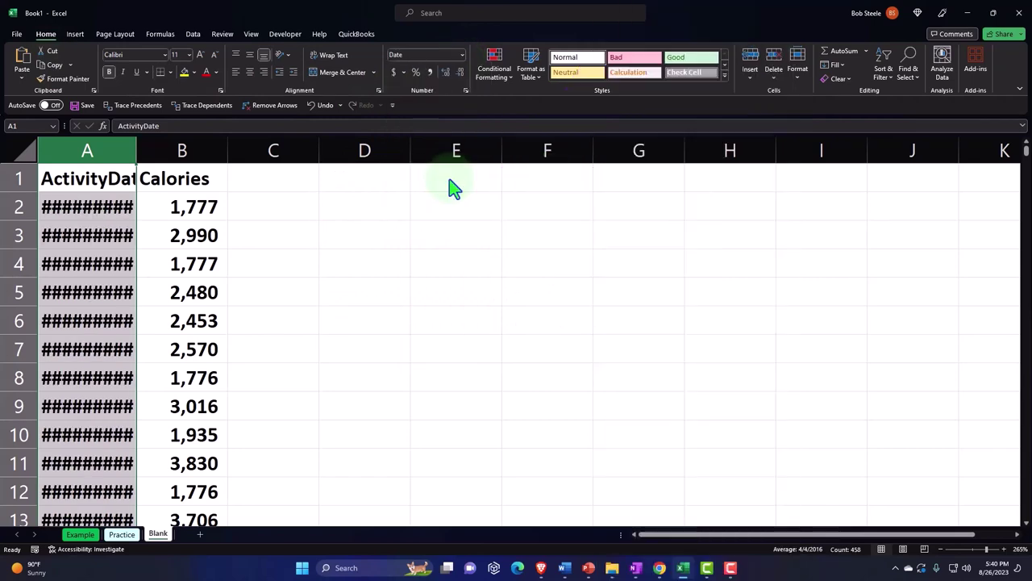
{"action": "left_click", "coordinate": [463, 57]}
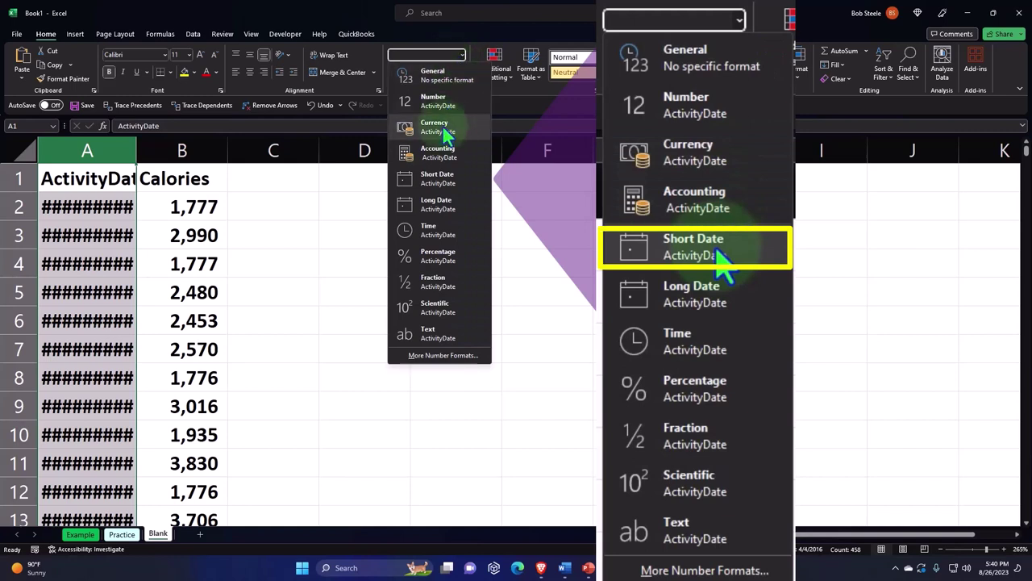
{"action": "left_click", "coordinate": [436, 184]}
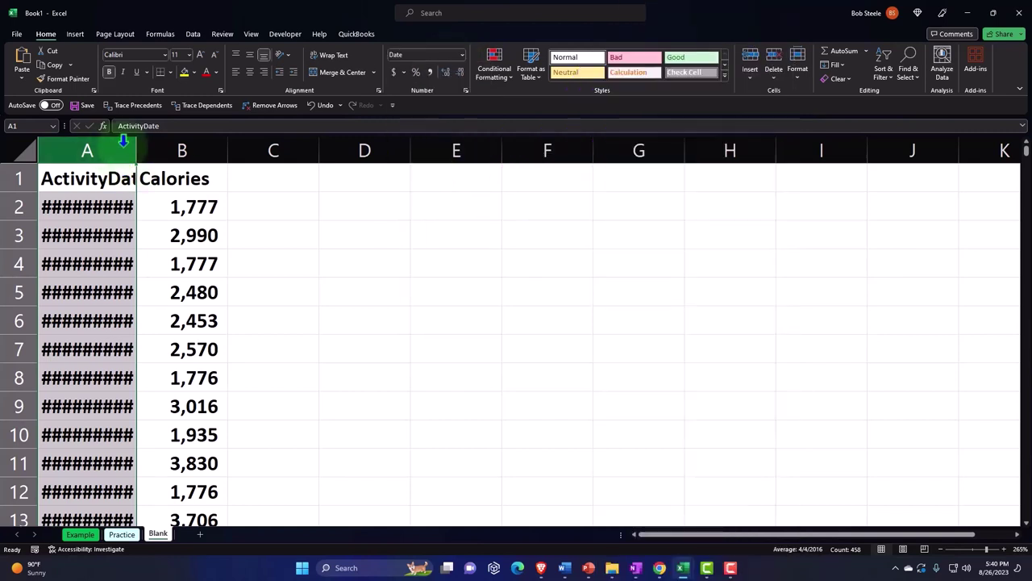
{"action": "left_click_drag", "start_coordinate": [134, 150], "coordinate": [153, 149]}
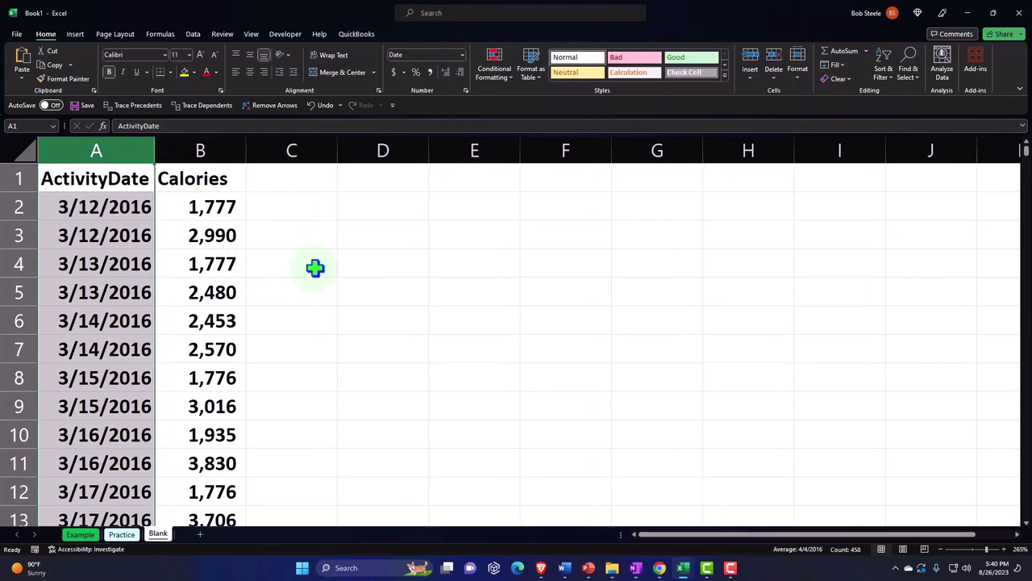
- Convert the date and calorie data in A1:B458 into a table with headers
{"action": "left_click", "coordinate": [314, 267]}
{"action": "scroll", "coordinate": [314, 268], "scroll_direction": "down", "scroll_amount": 3}
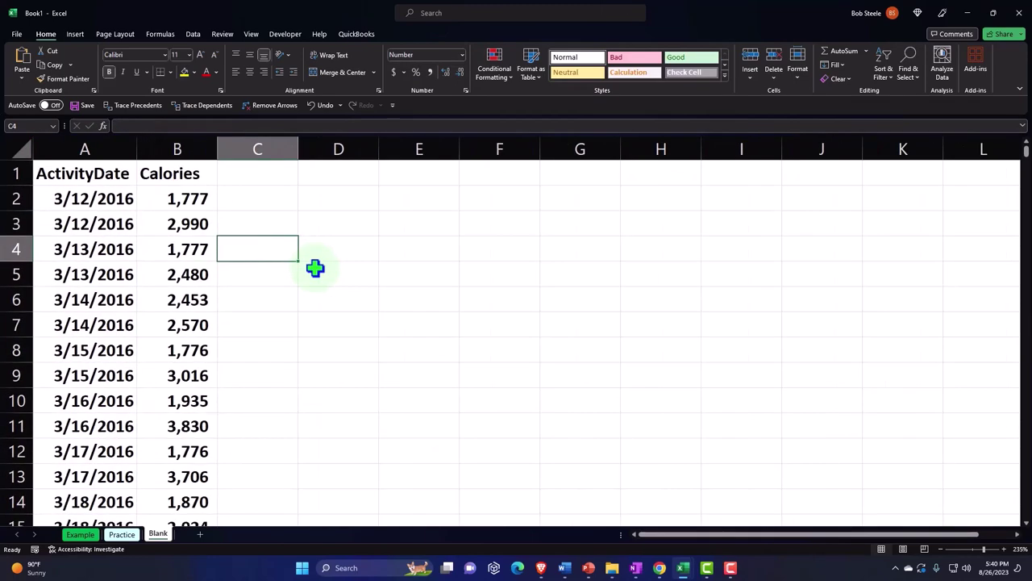
{"action": "scroll", "coordinate": [314, 268], "scroll_direction": "down", "scroll_amount": 1}
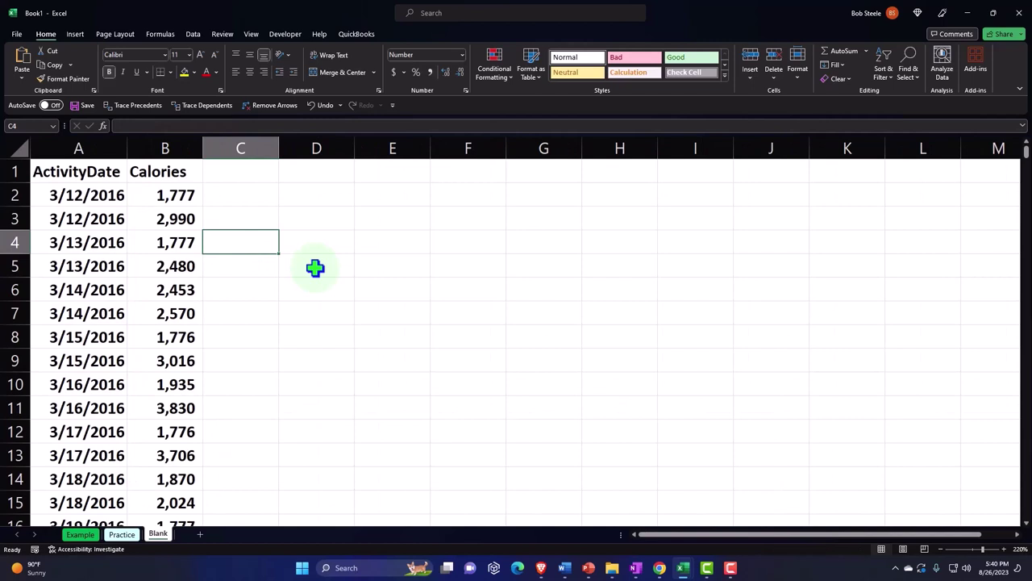
{"action": "left_click", "coordinate": [165, 267]}
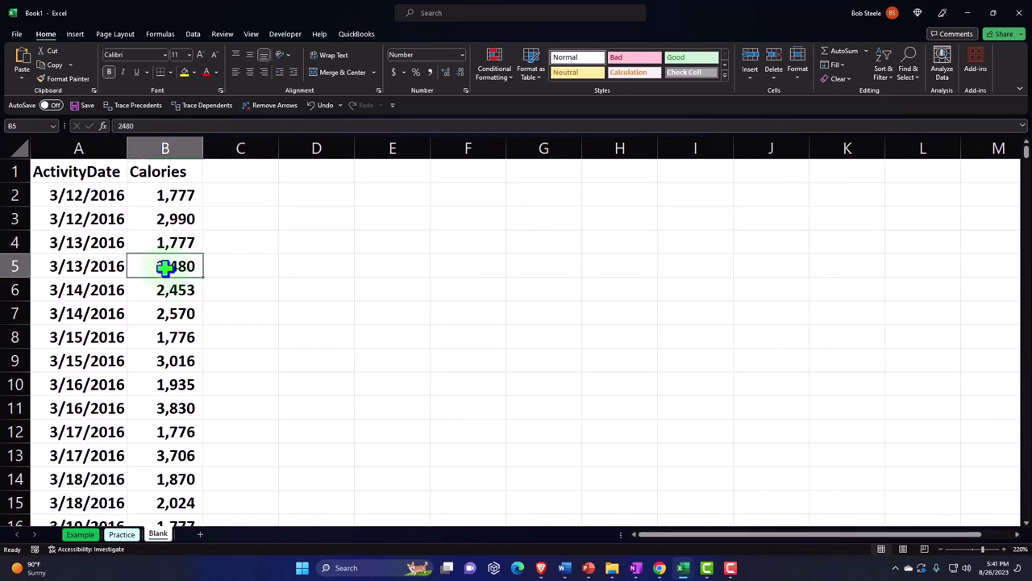
{"action": "left_click", "coordinate": [75, 34]}
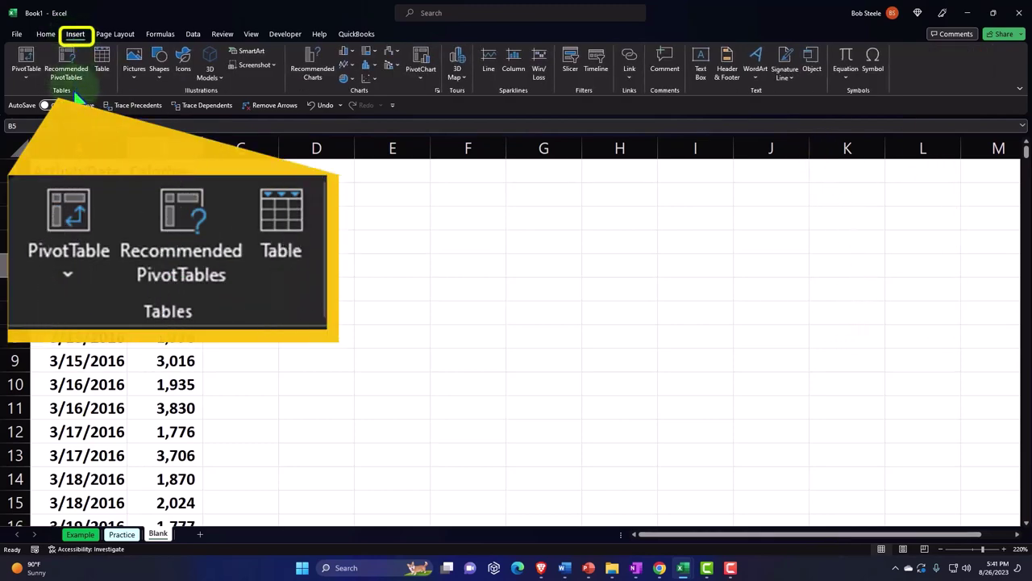
{"action": "left_click", "coordinate": [100, 66]}
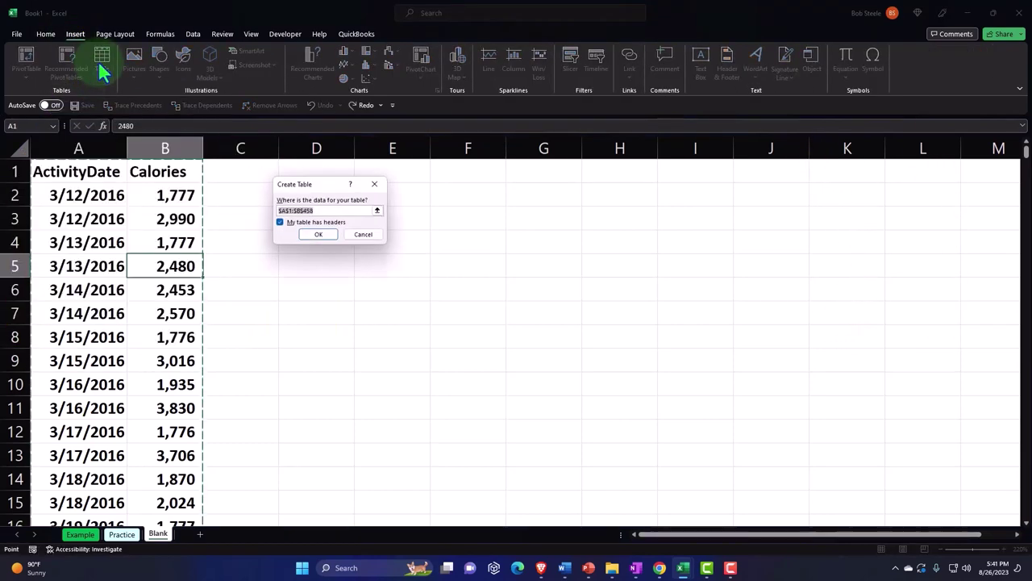
{"action": "left_click", "coordinate": [320, 236]}
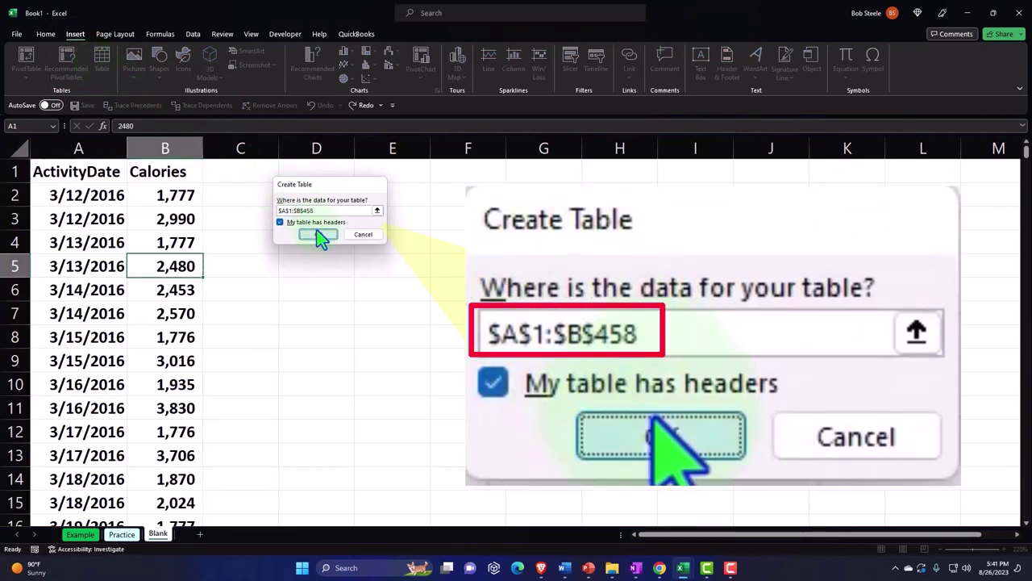
- Create the table from A1:B458 with headers and sort it by ActivityDate from oldest to newest
{"action": "left_click", "coordinate": [316, 228]}
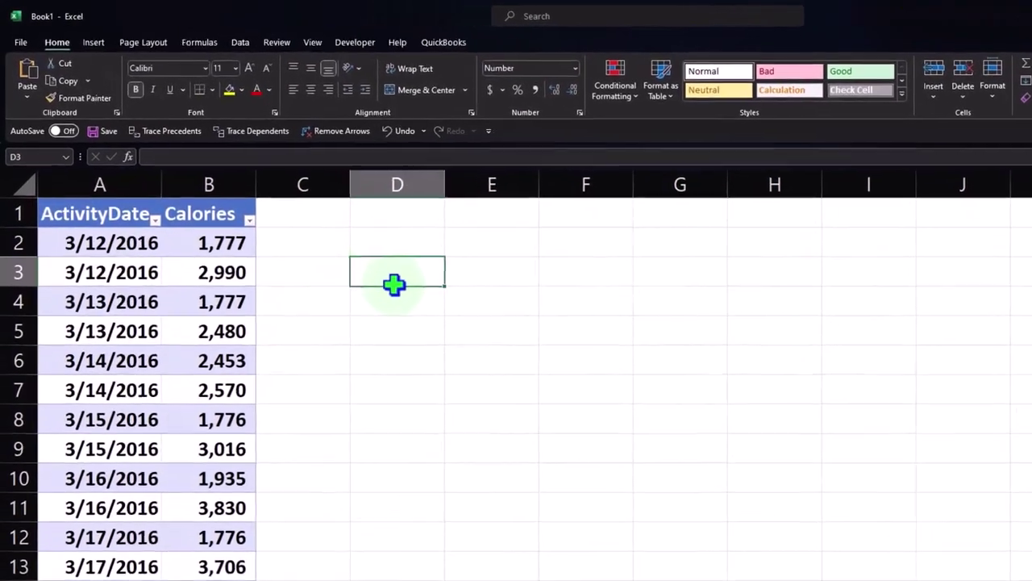
{"action": "left_click", "coordinate": [155, 220]}
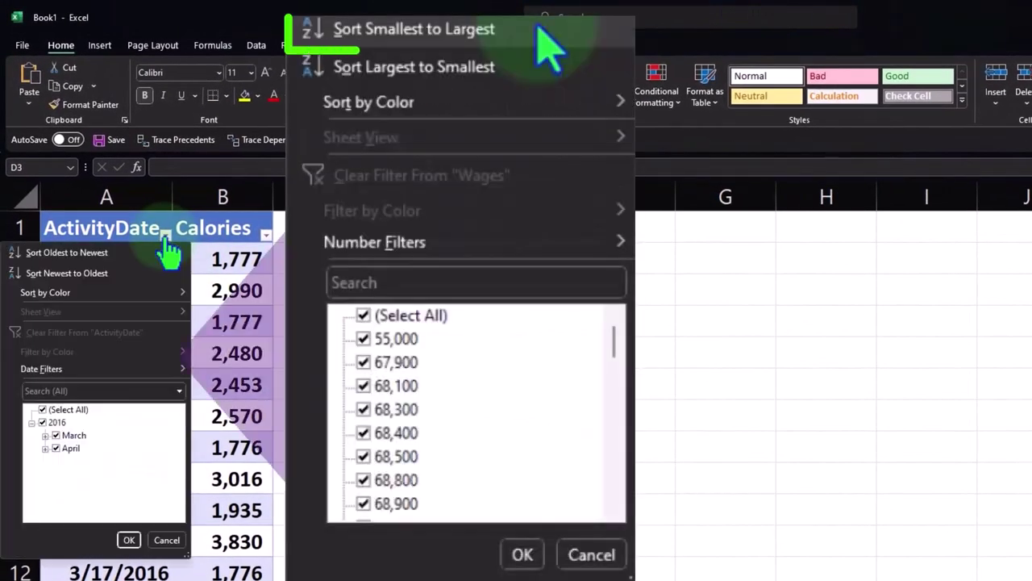
{"action": "left_click", "coordinate": [152, 246]}
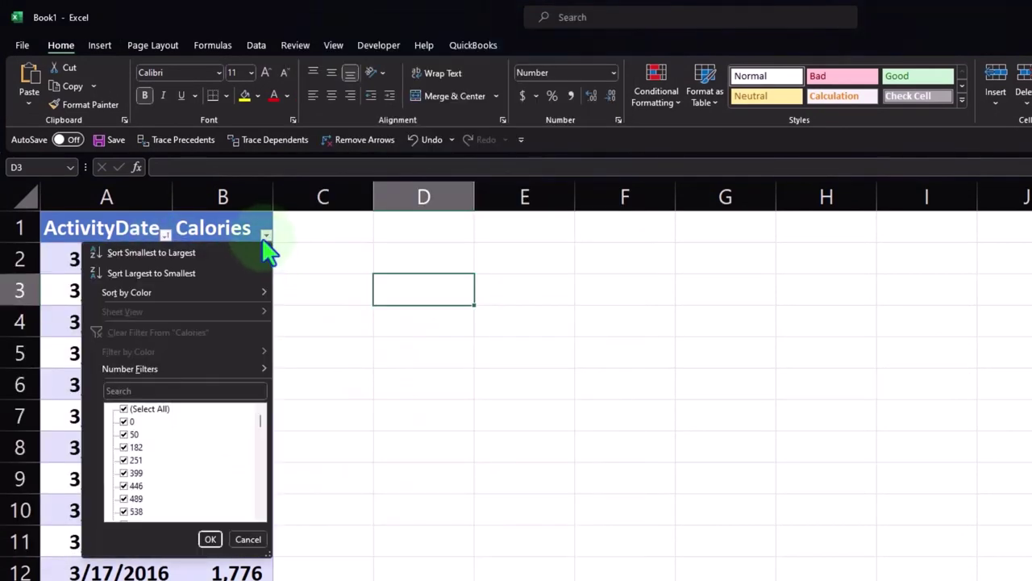
- Sort the table by Calories from smallest to largest and finally from largest to smallest
{"action": "left_click", "coordinate": [245, 251]}
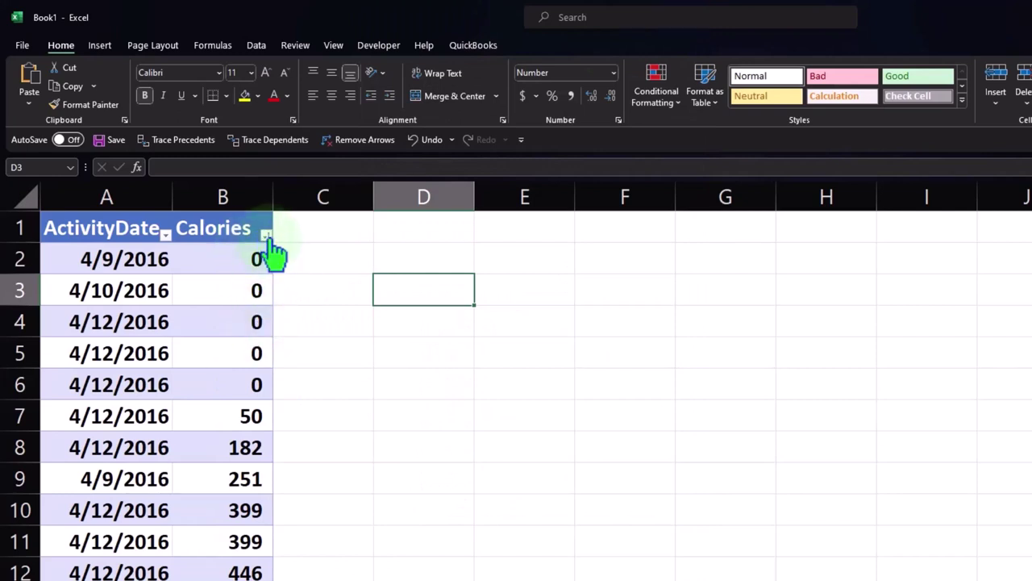
{"action": "left_click", "coordinate": [268, 238]}
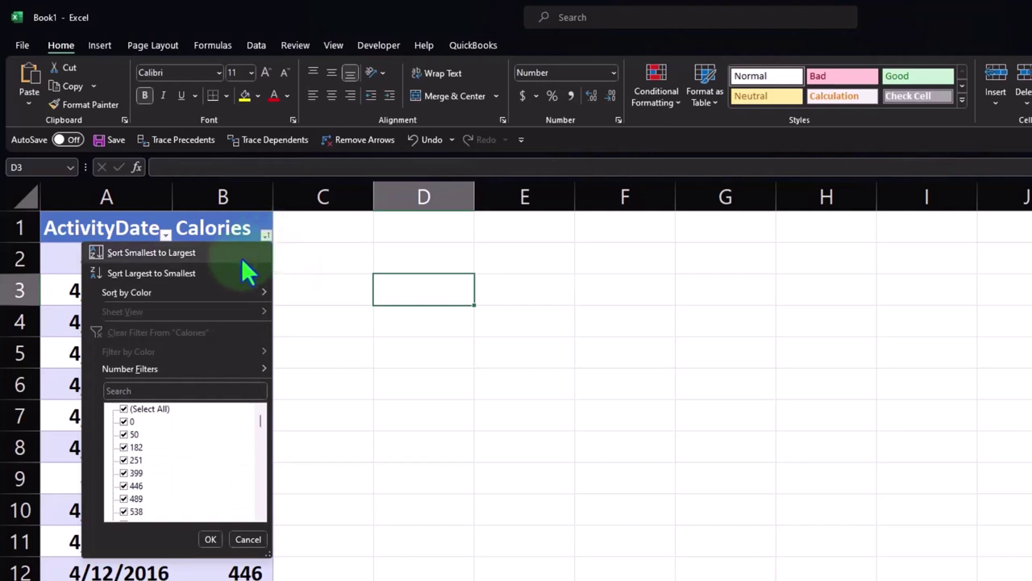
{"action": "left_click", "coordinate": [210, 271]}
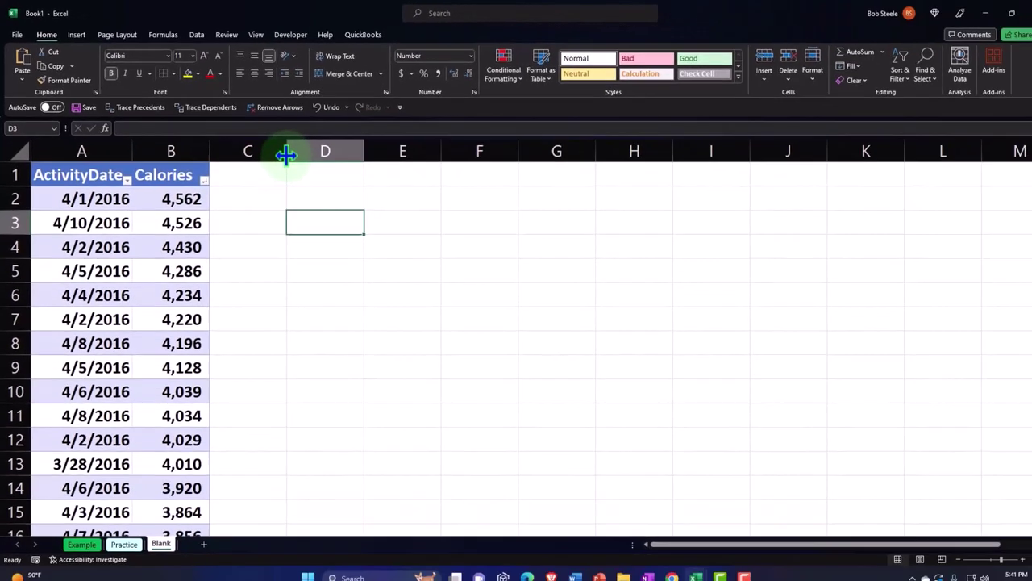
- Narrow column C to a thin spacer and enter the label "Mean - Average" in D2
{"action": "left_click_drag", "start_coordinate": [286, 155], "coordinate": [216, 149]}
{"action": "left_click", "coordinate": [251, 182]}
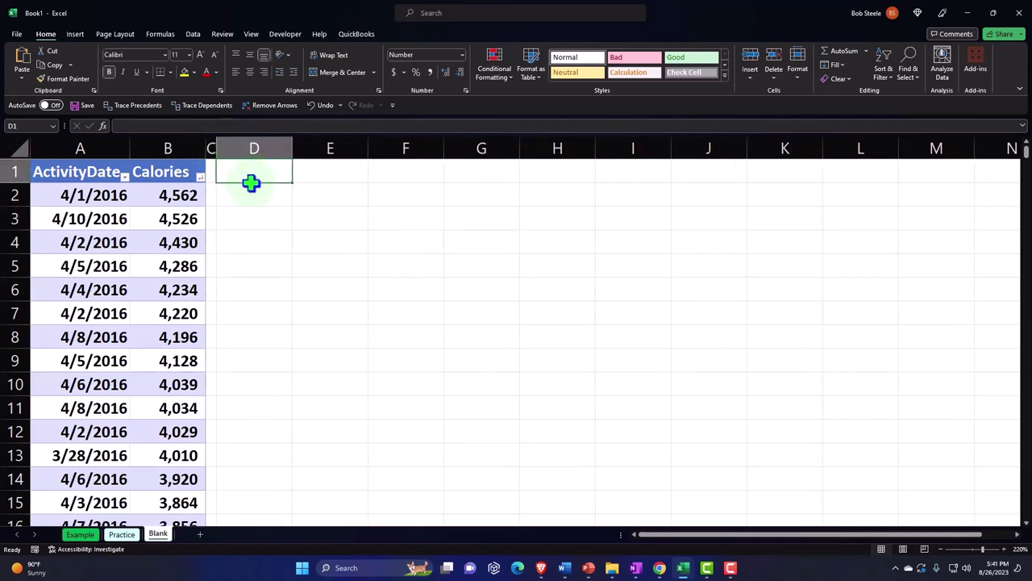
{"action": "left_click", "coordinate": [253, 191]}
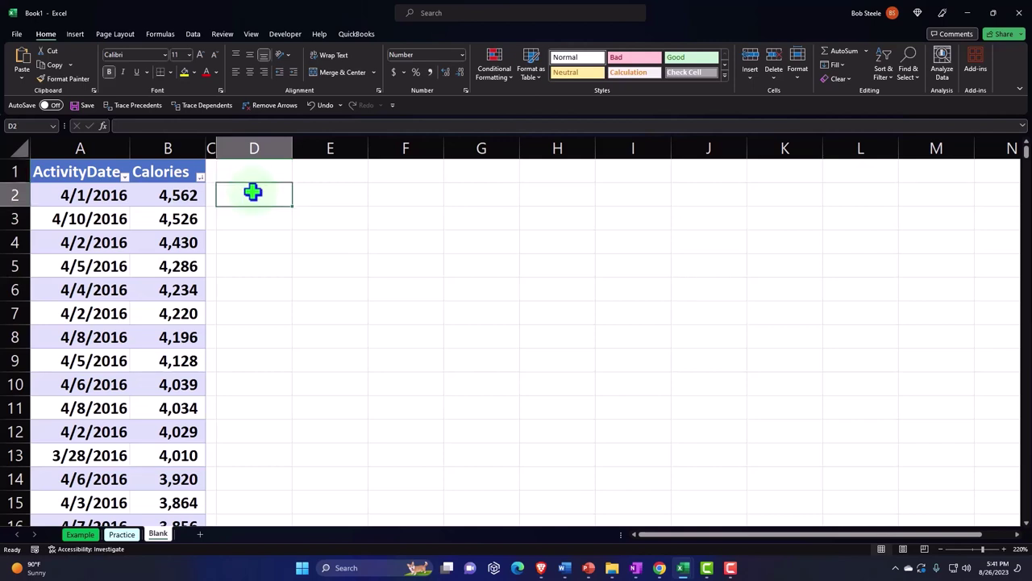
{"action": "type", "text": "Mean -"}
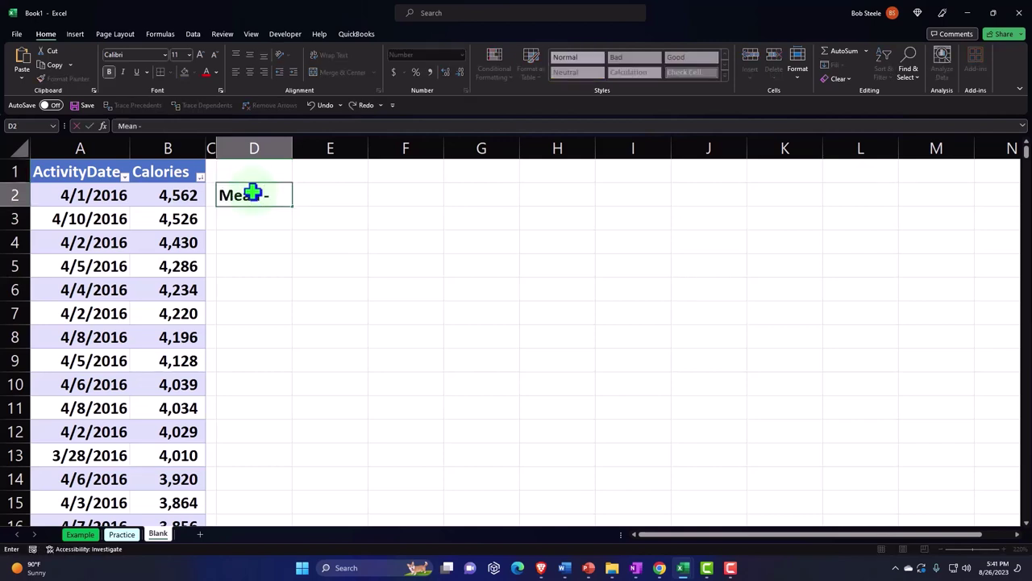
{"action": "type", "text": " Average"}
{"action": "key", "text": "Return"}
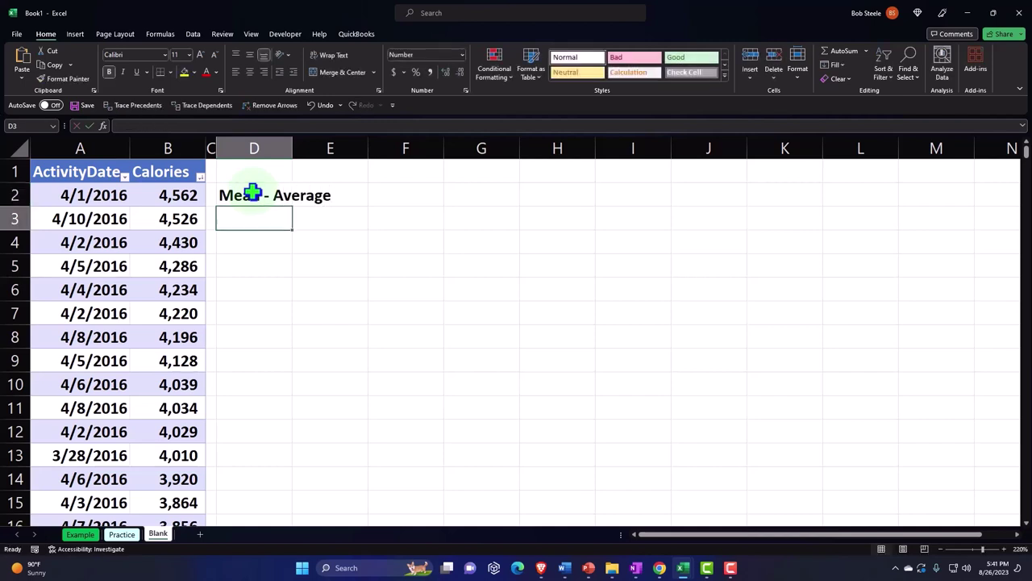
- Widen column D to fit its label and enter "Min" in D3 and "Q1" in D4
{"action": "left_click_drag", "start_coordinate": [292, 148], "coordinate": [341, 147]}
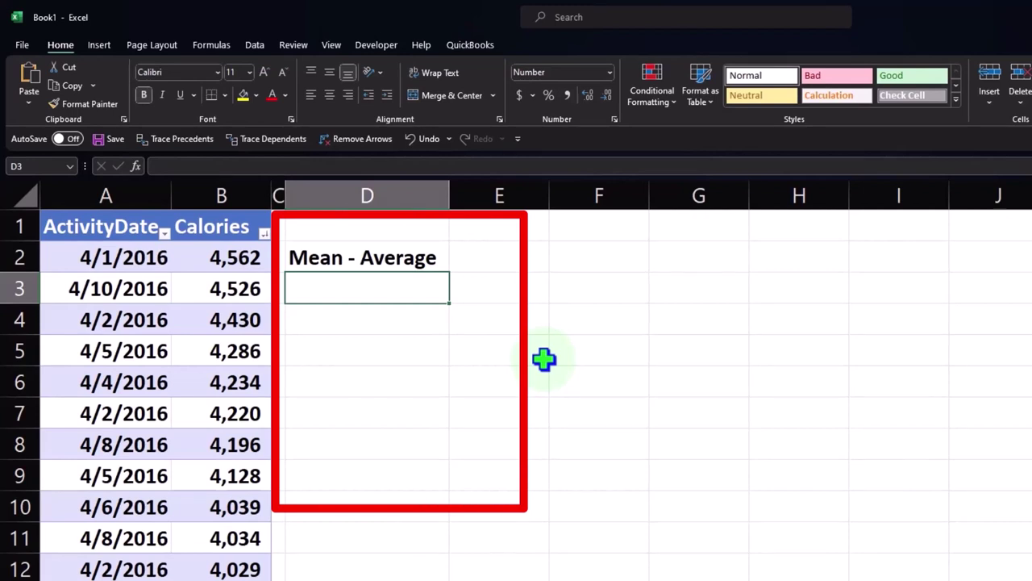
{"action": "type", "text": "Min"}
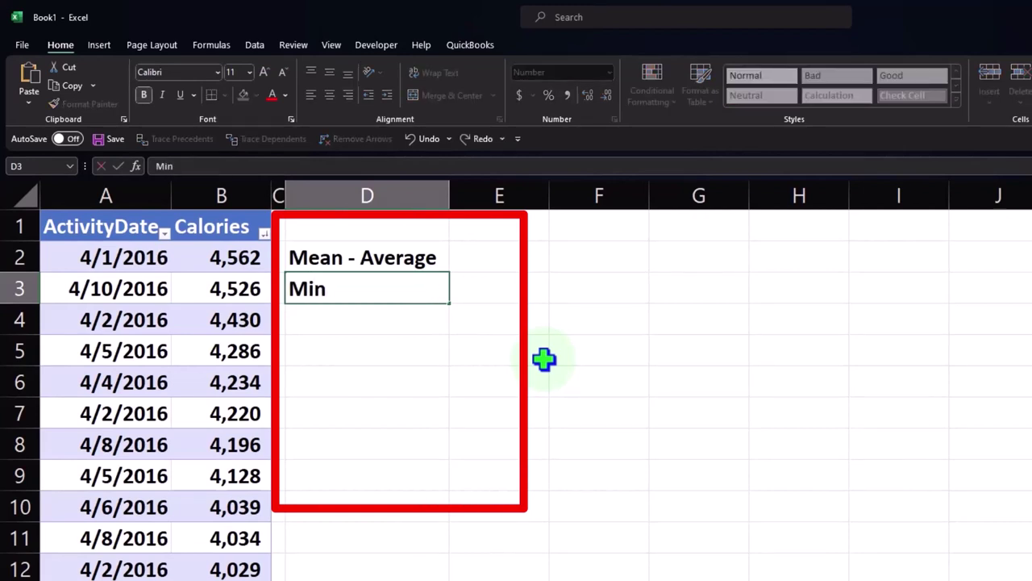
{"action": "key", "text": "Return"}
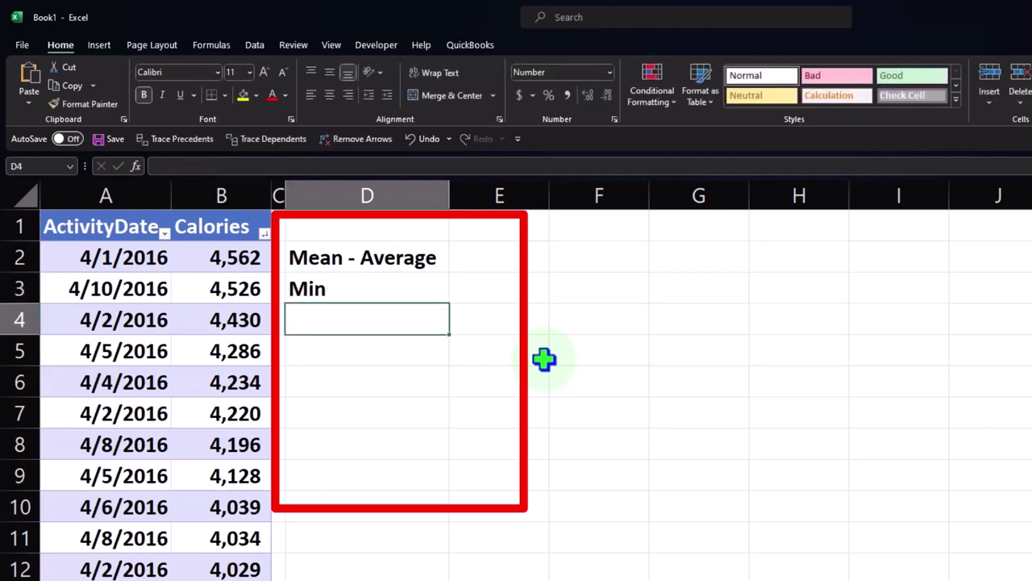
{"action": "type", "text": "Q1"}
{"action": "key", "text": "Return"}
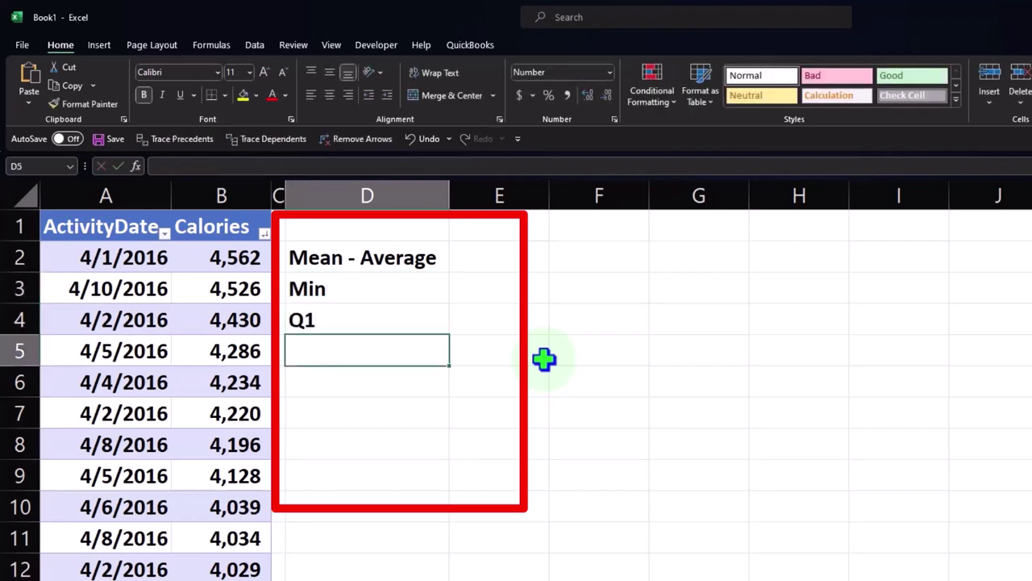
- Enter the labels "Meadian Q2", "Q3" and "Max" in D5, D6 and D7
{"action": "type", "text": "Men"}
{"action": "key", "text": "BackSpace"}
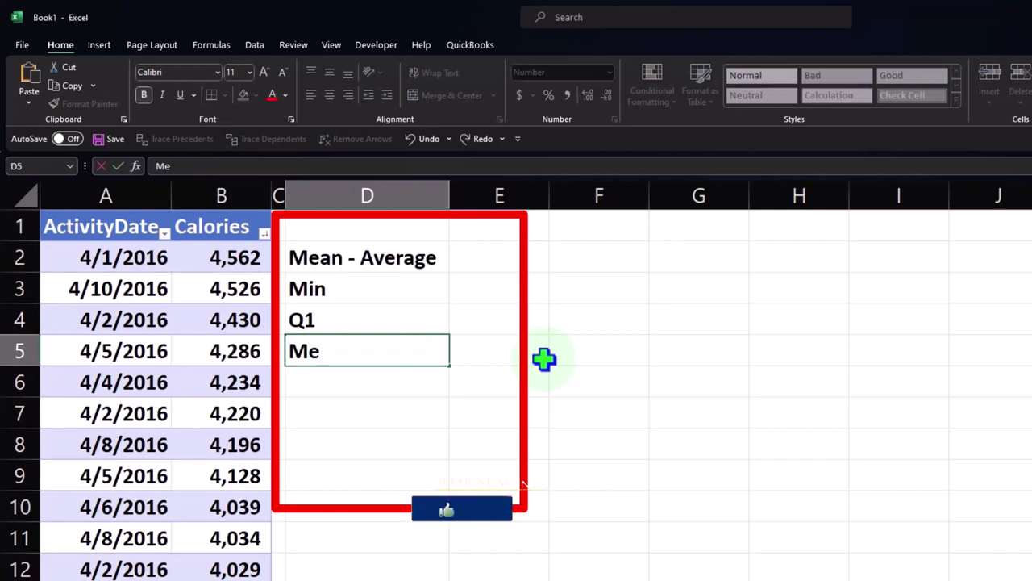
{"action": "type", "text": "adian"}
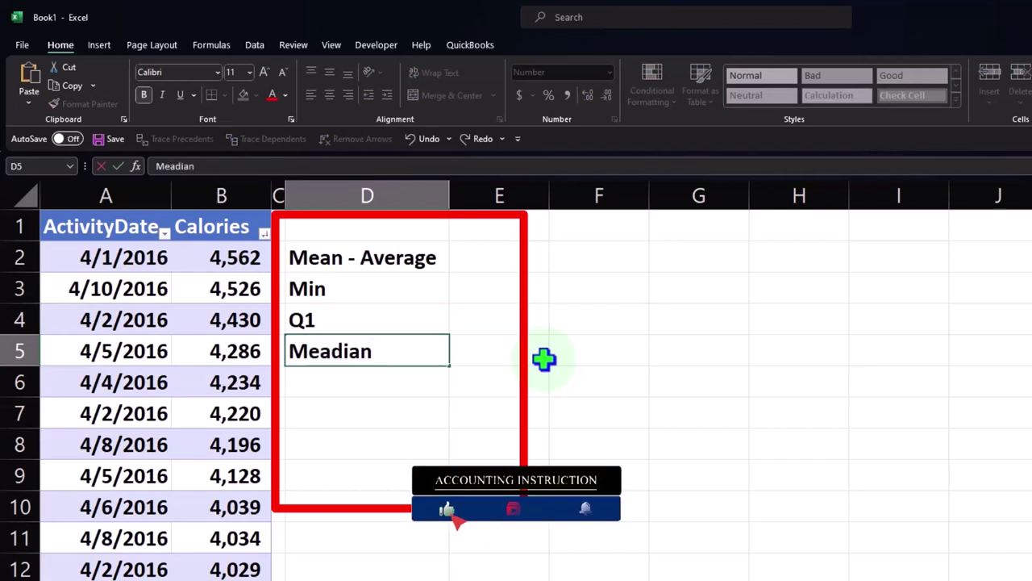
{"action": "type", "text": " Q2"}
{"action": "key", "text": "Return"}
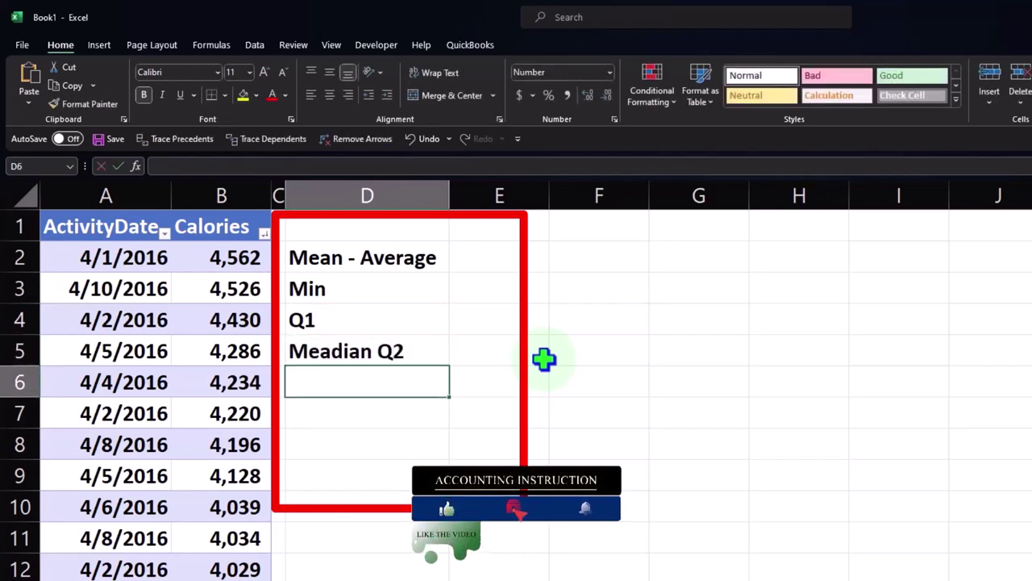
{"action": "type", "text": "Q3"}
{"action": "key", "text": "Return"}
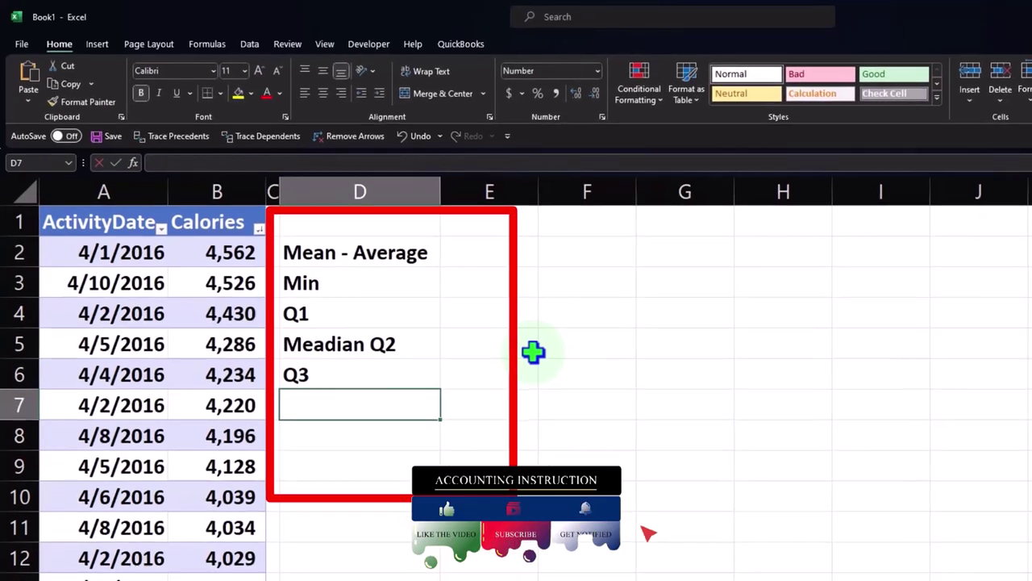
{"action": "type", "text": "Max"}
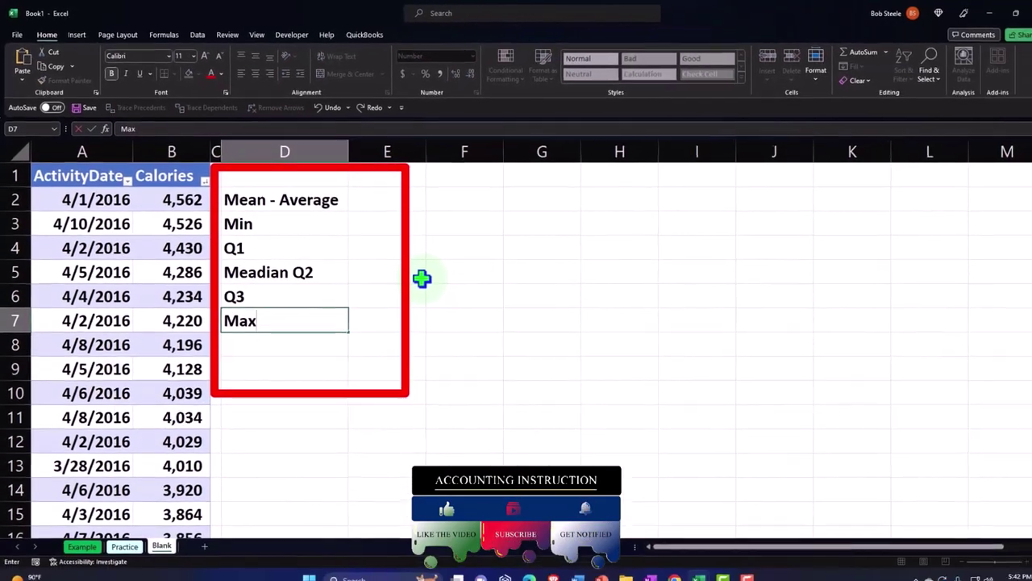
{"action": "key", "text": "Return"}
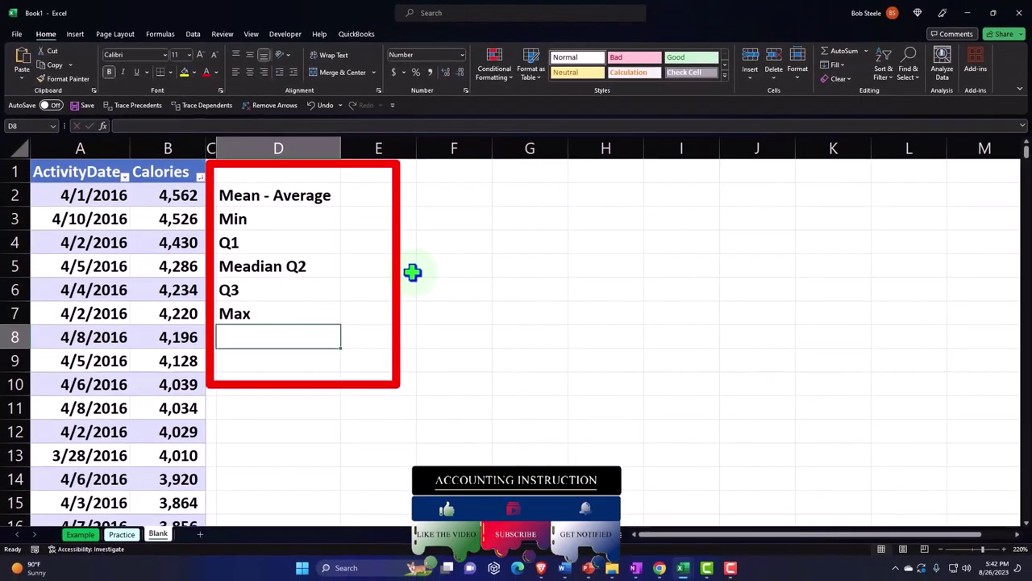
- Enter "Standard Deviation Pop" in D8 and "Variance Pop" in D9, and widen column D to fit the labels
{"action": "type", "text": "Standard"}
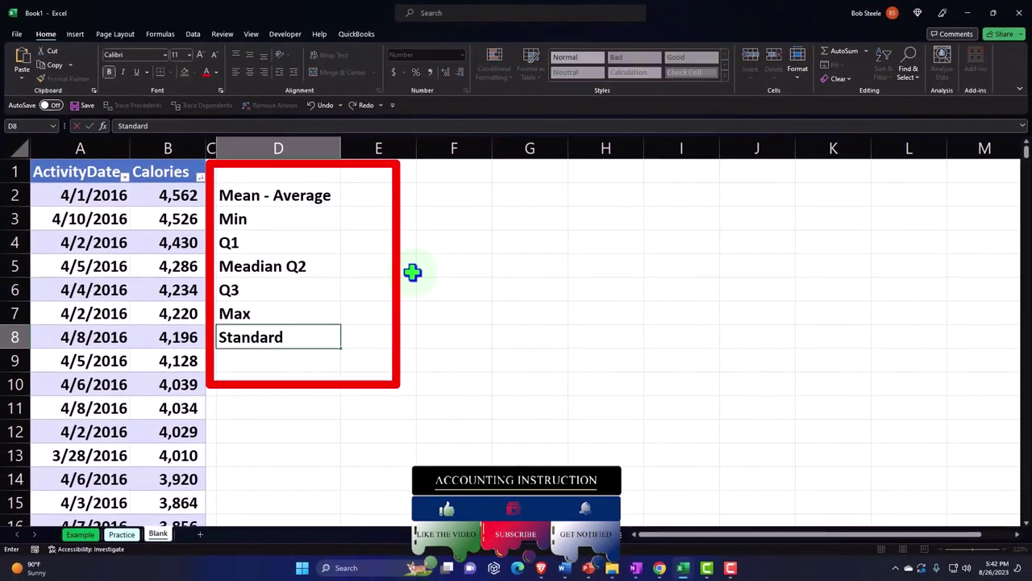
{"action": "type", "text": " Deviatio"}
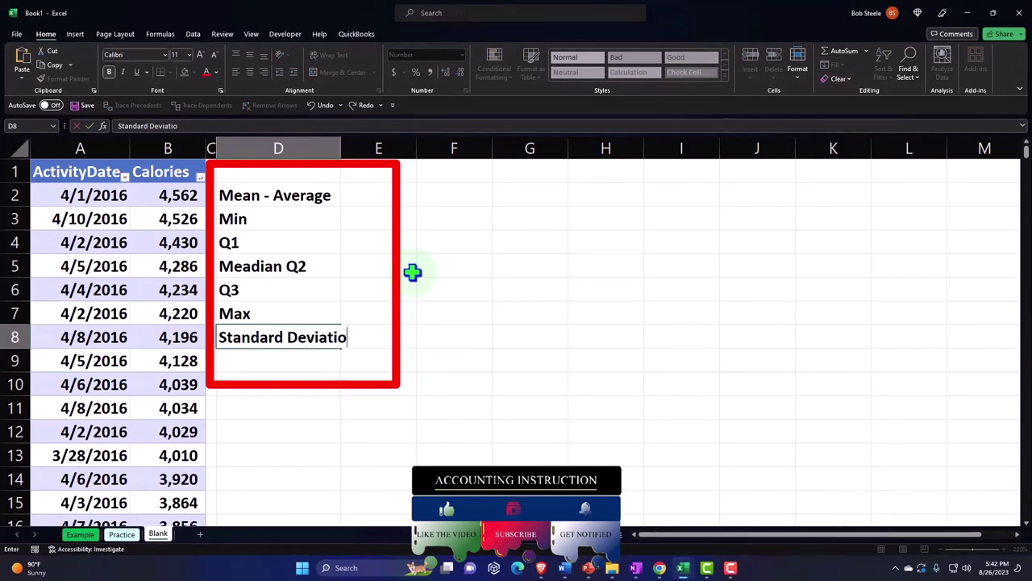
{"action": "type", "text": "n "}
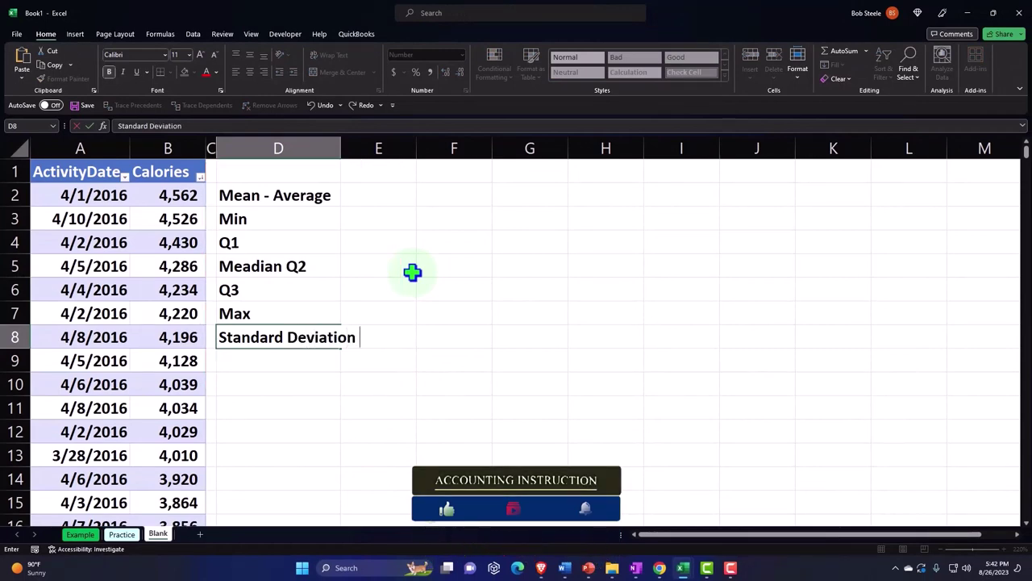
{"action": "type", "text": "Pop"}
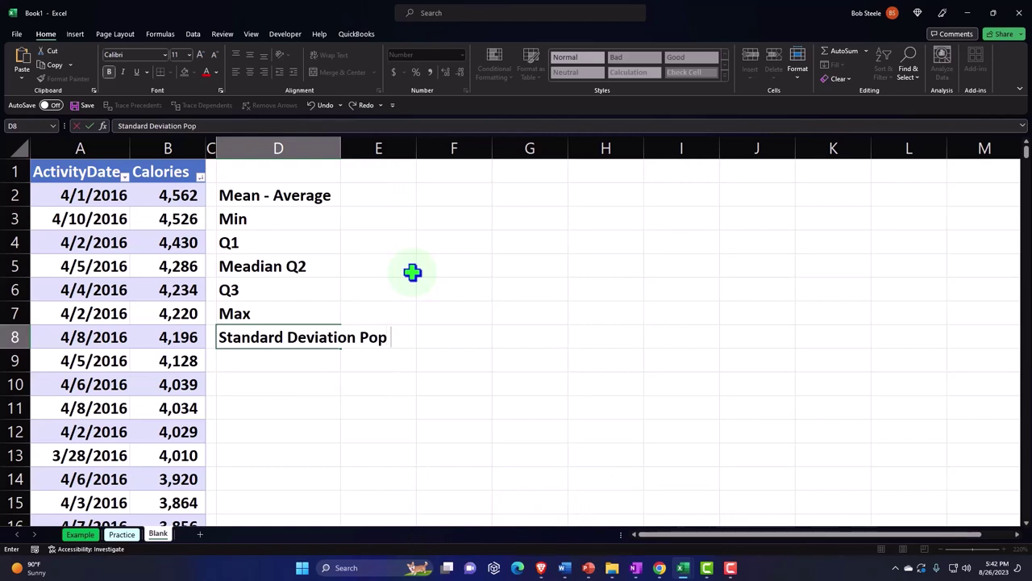
{"action": "key", "text": "Return"}
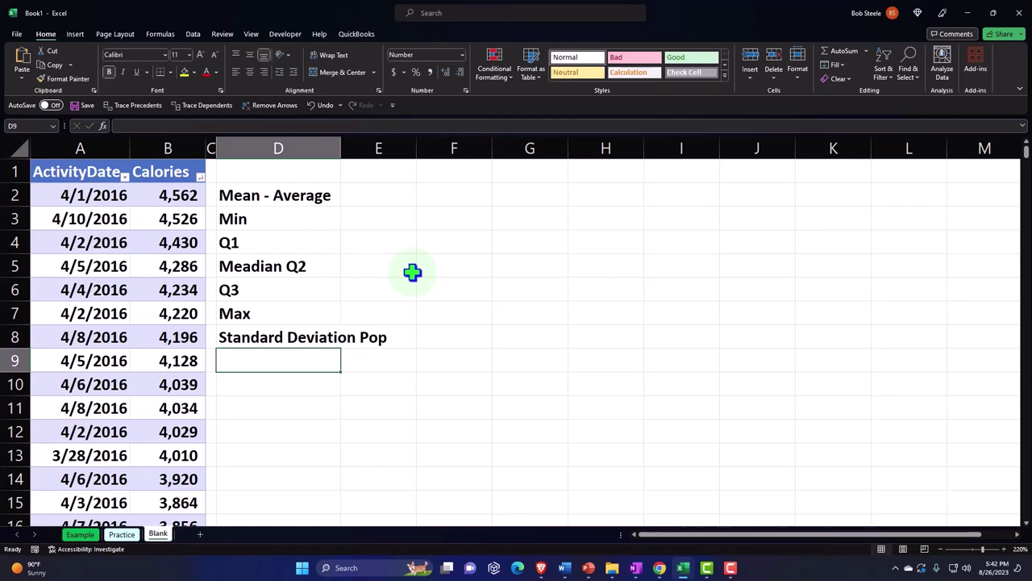
{"action": "type", "text": "Variance"}
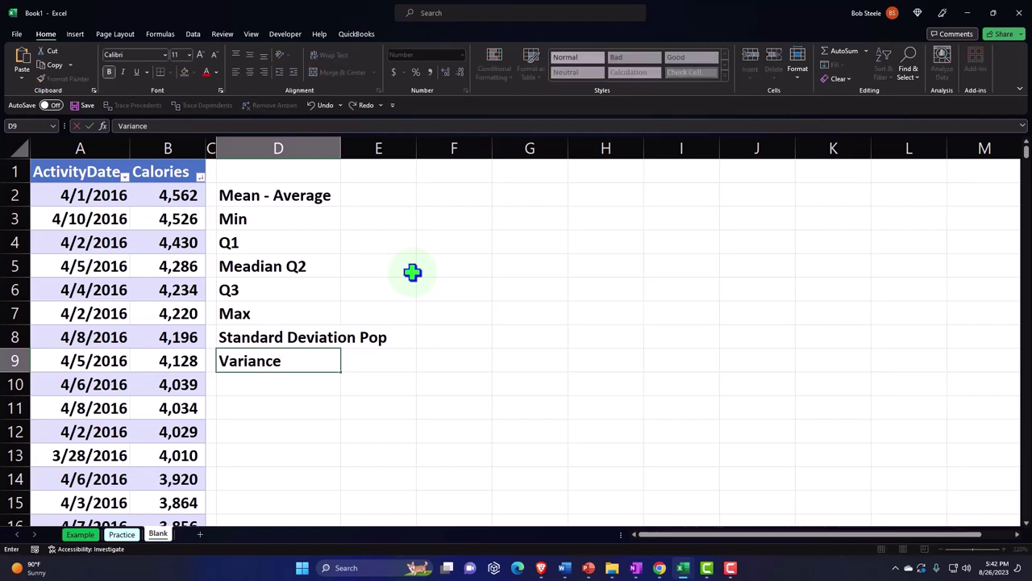
{"action": "type", "text": " Pop"}
{"action": "key", "text": "Return"}
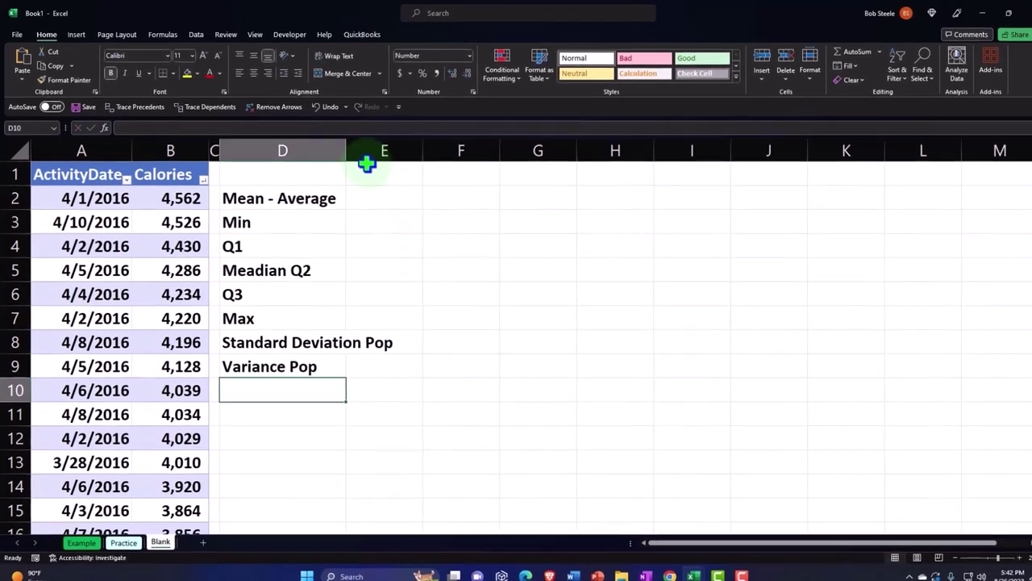
{"action": "left_click_drag", "start_coordinate": [342, 148], "coordinate": [418, 160]}
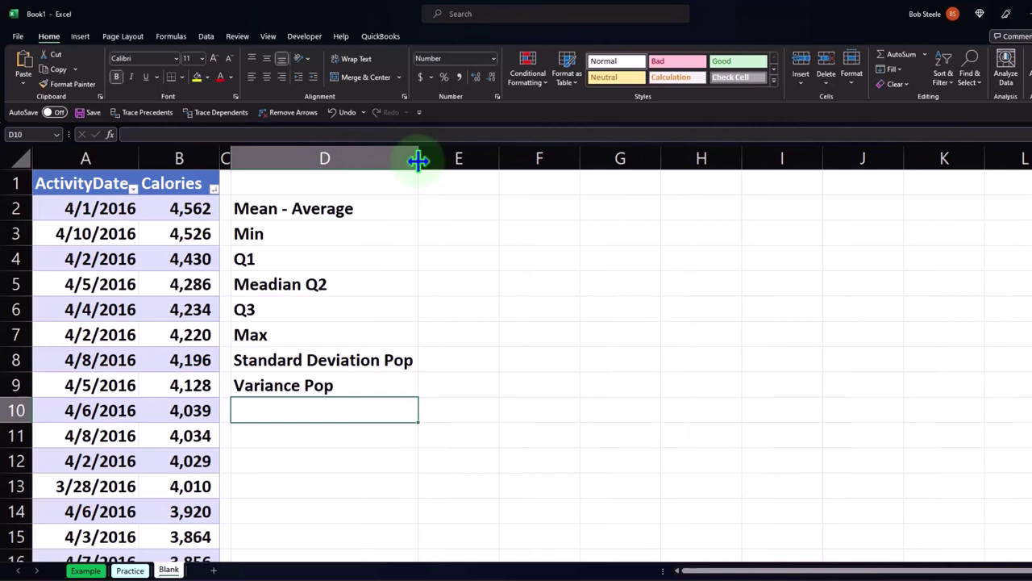
- Look through the sorted calorie data down to the end of the table and return to the first rows
{"action": "left_click", "coordinate": [437, 209]}
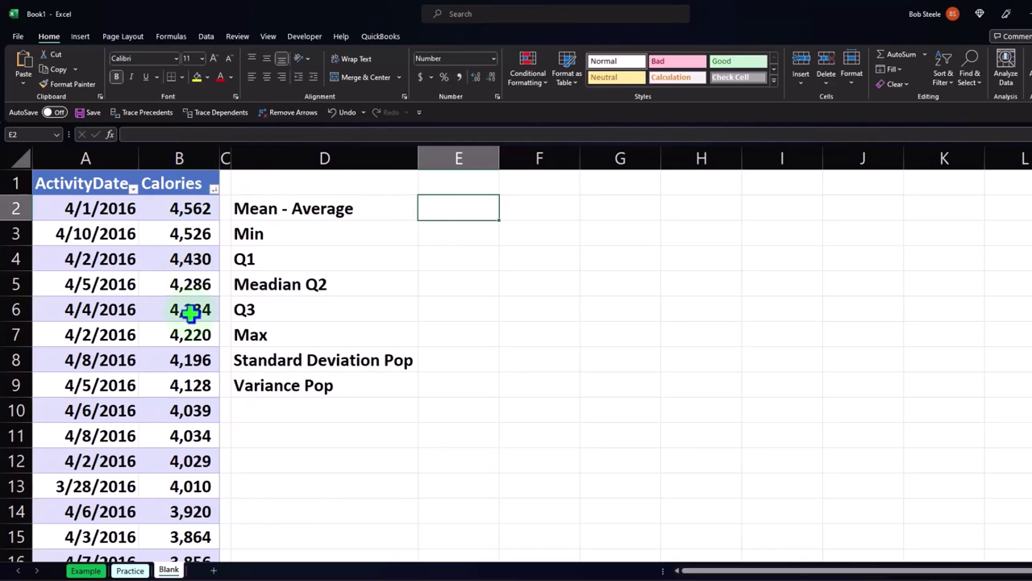
{"action": "scroll", "coordinate": [192, 314], "scroll_direction": "down", "scroll_amount": 18}
{"action": "scroll", "coordinate": [190, 315], "scroll_direction": "down", "scroll_amount": 20}
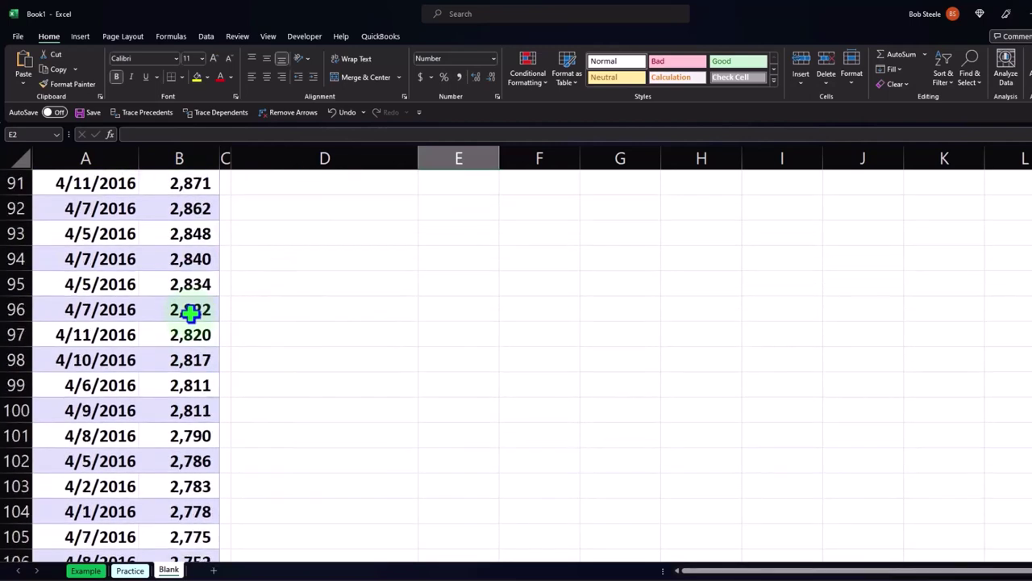
{"action": "scroll", "coordinate": [190, 314], "scroll_direction": "down", "scroll_amount": 20}
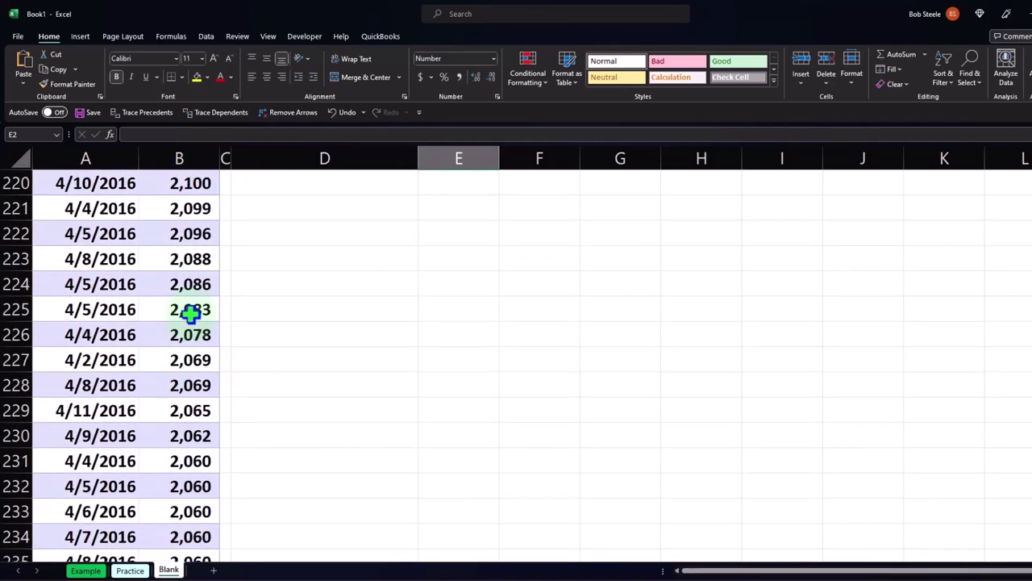
{"action": "scroll", "coordinate": [190, 315], "scroll_direction": "down", "scroll_amount": 20}
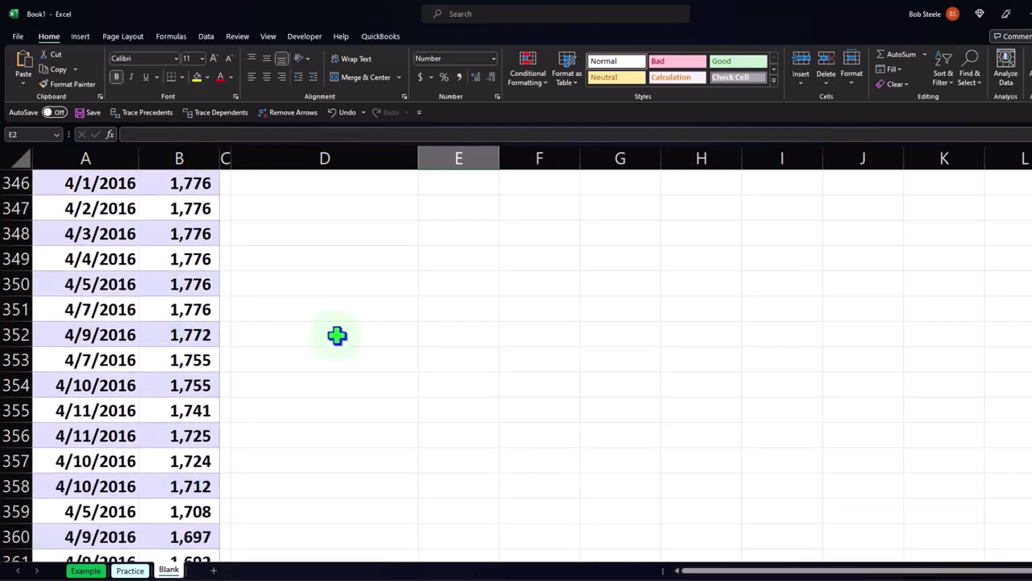
{"action": "scroll", "coordinate": [320, 325], "scroll_direction": "down", "scroll_amount": 8}
{"action": "scroll", "coordinate": [316, 321], "scroll_direction": "up", "scroll_amount": 6}
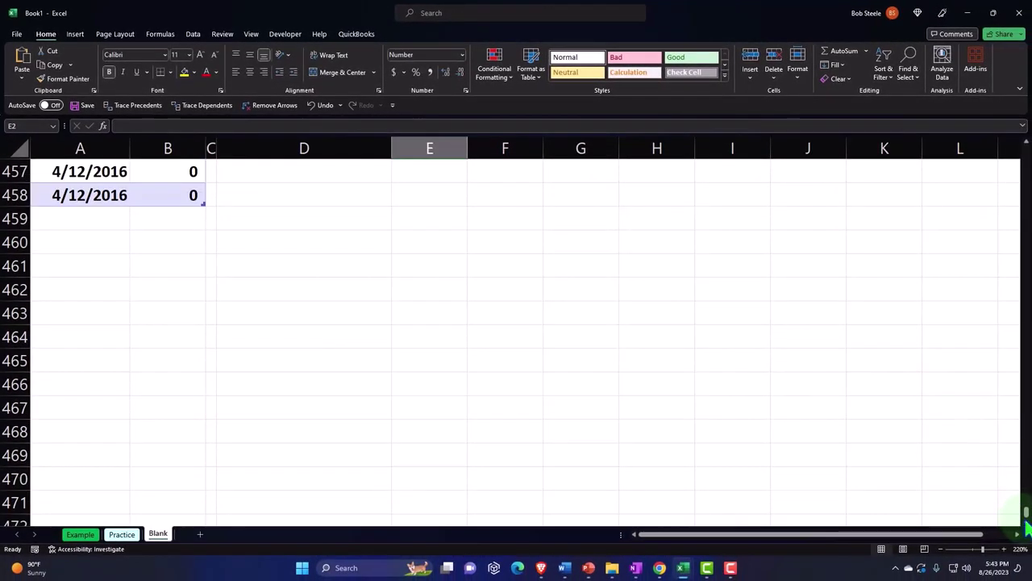
{"action": "left_click_drag", "start_coordinate": [1026, 516], "coordinate": [1009, 164]}
{"action": "scroll", "coordinate": [660, 275], "scroll_direction": "up", "scroll_amount": 3}
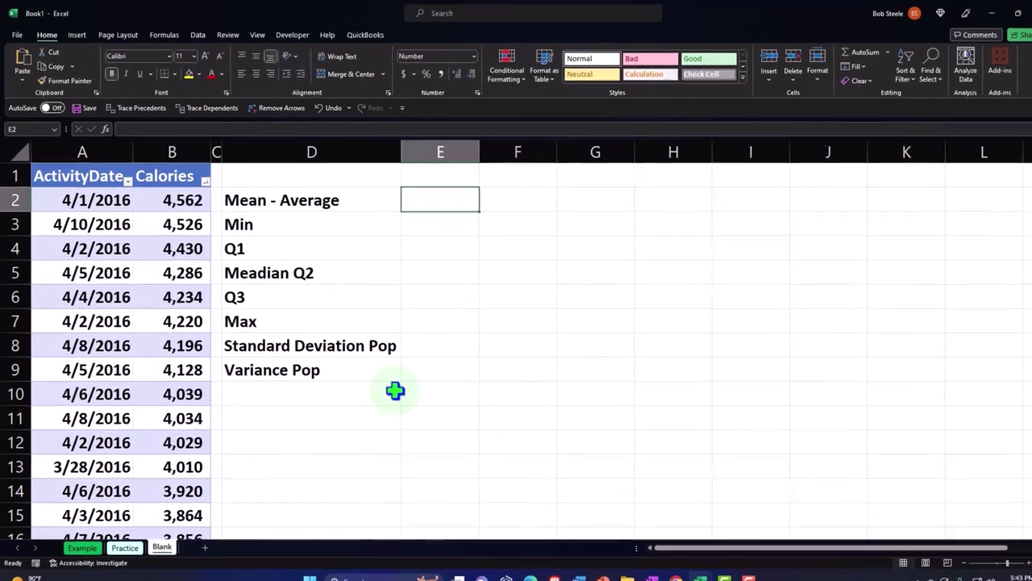
- Calculate the mean of the table's Calories column in E2 with the AVERAGE function
{"action": "type", "text": "=aer"}
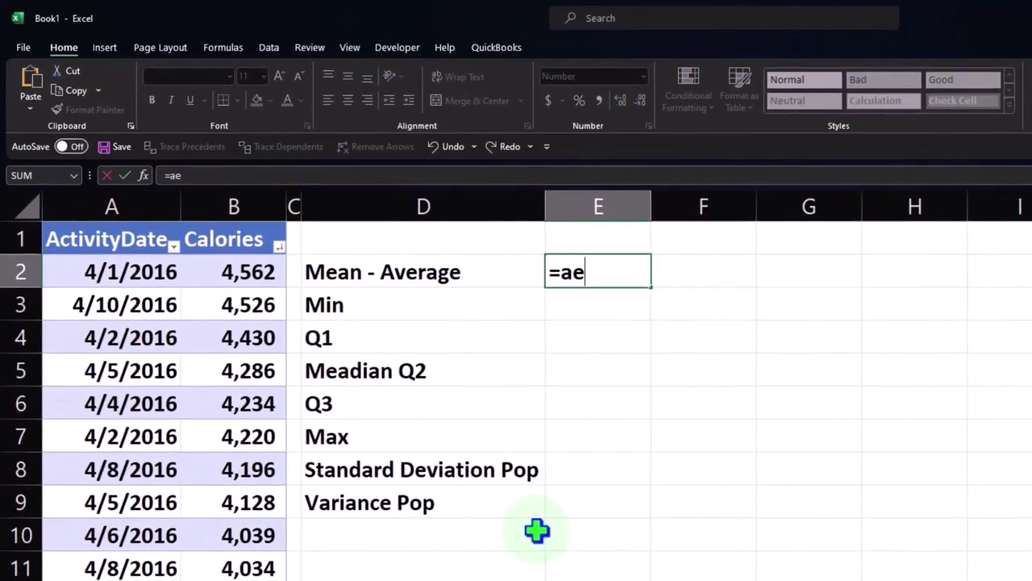
{"action": "key", "text": "BackSpace"}
{"action": "key", "text": "BackSpace"}
{"action": "type", "text": "ver"}
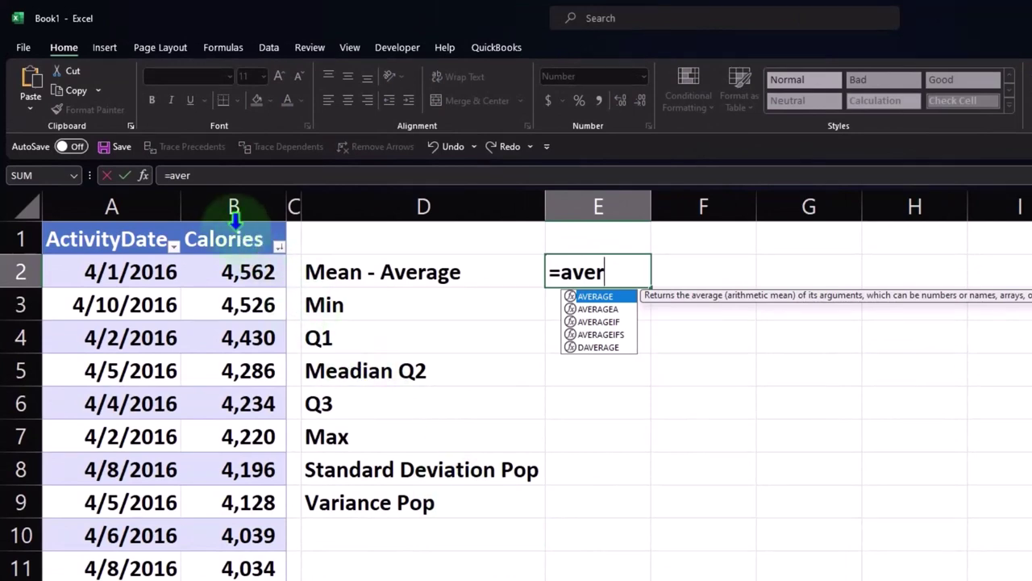
{"action": "key", "text": "Tab"}
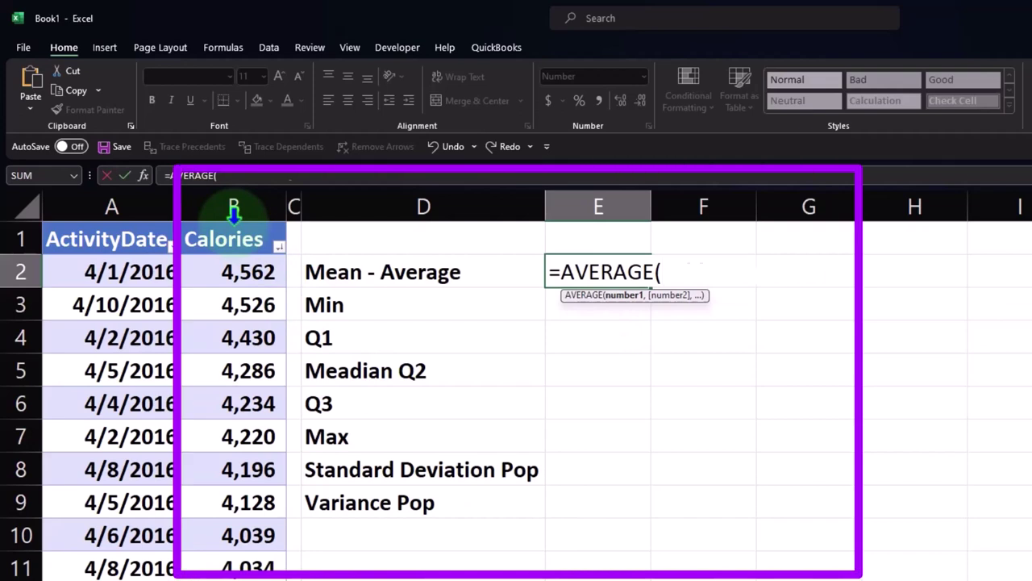
{"action": "left_click", "coordinate": [233, 211]}
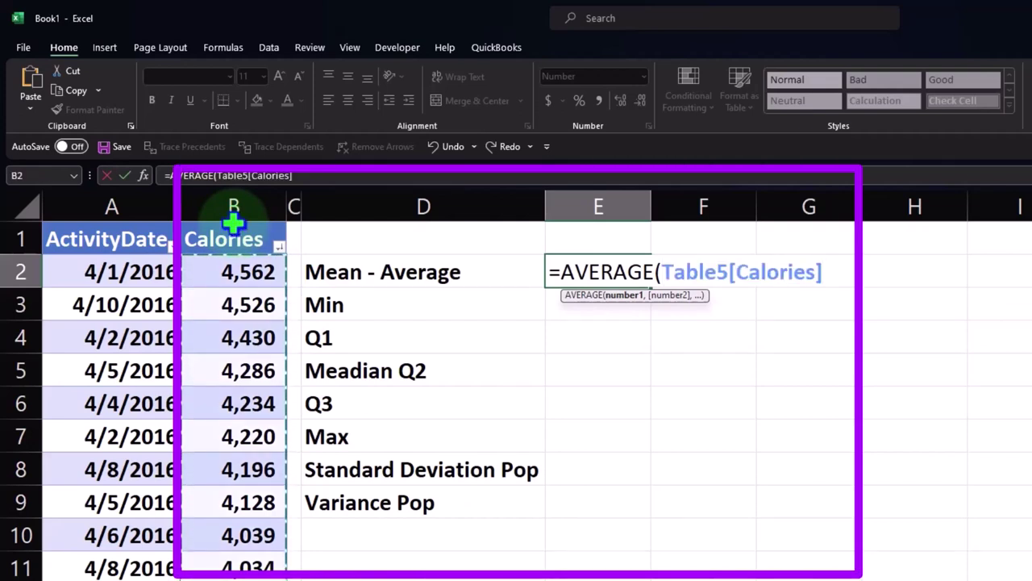
{"action": "key", "text": "Return"}
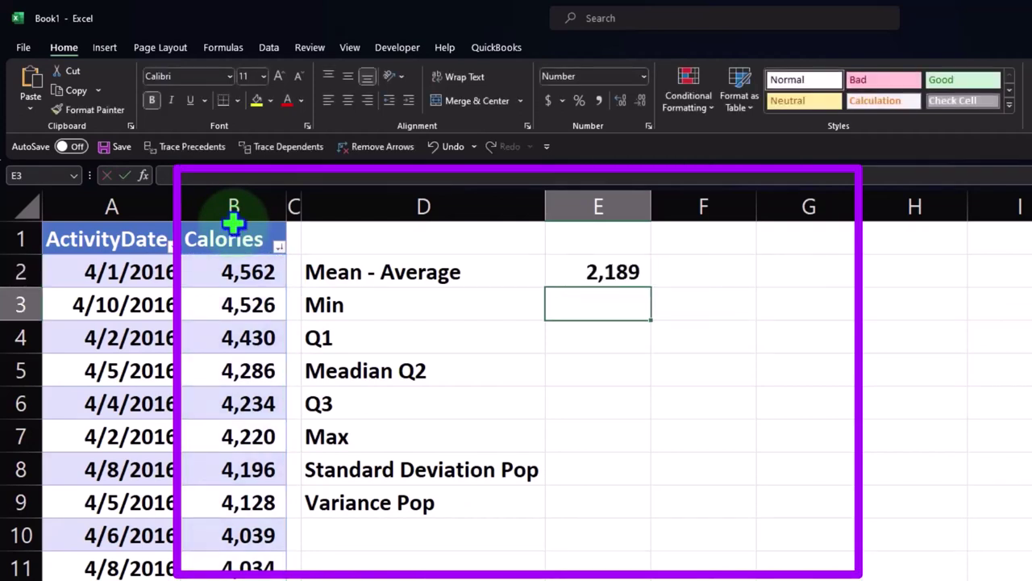
- Calculate the minimum of the Calories column in E3 with MIN, and sort the table by Calories from smallest to largest
{"action": "type", "text": "=min"}
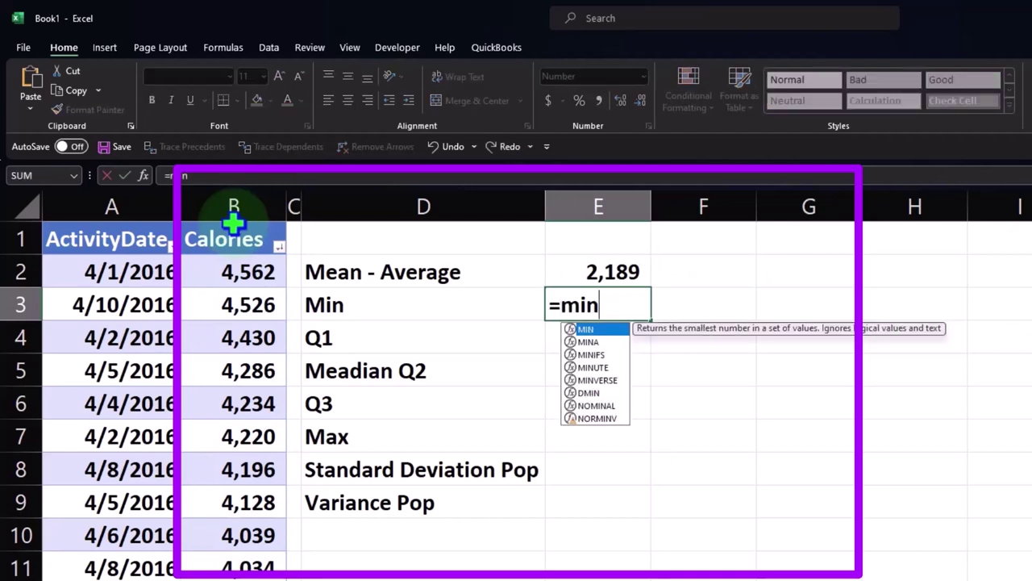
{"action": "key", "text": "Tab"}
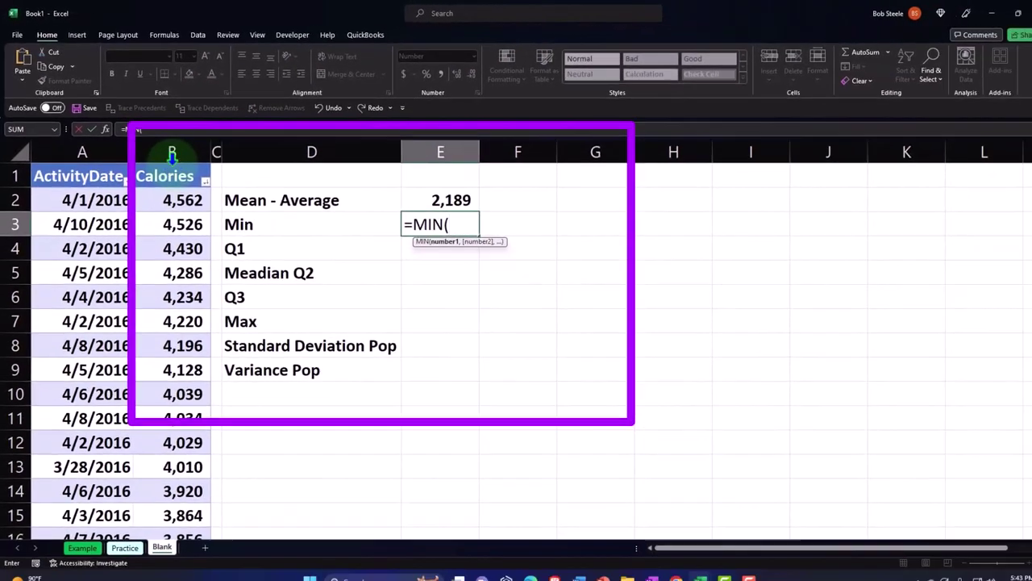
{"action": "left_click", "coordinate": [172, 157]}
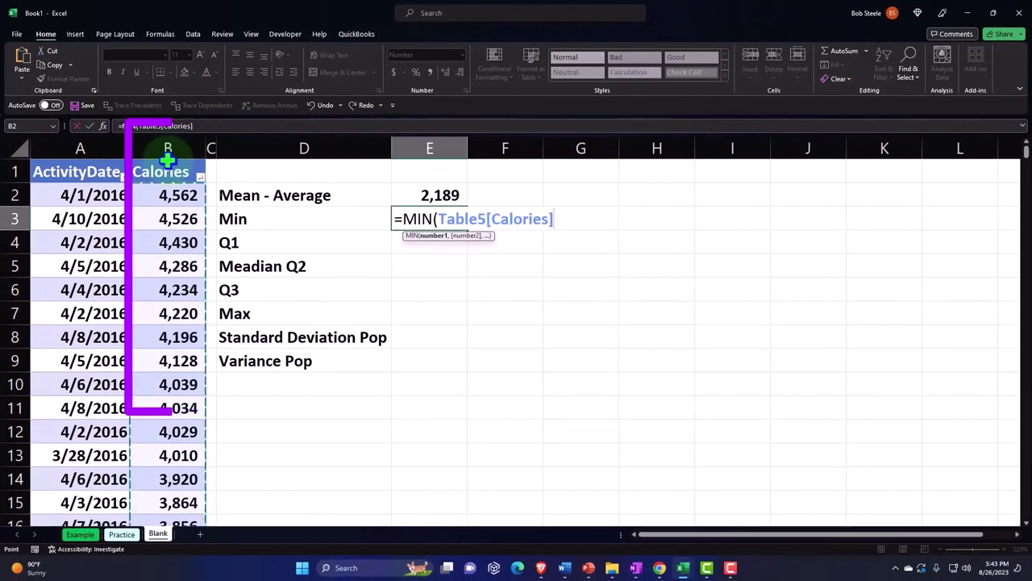
{"action": "key", "text": "Return"}
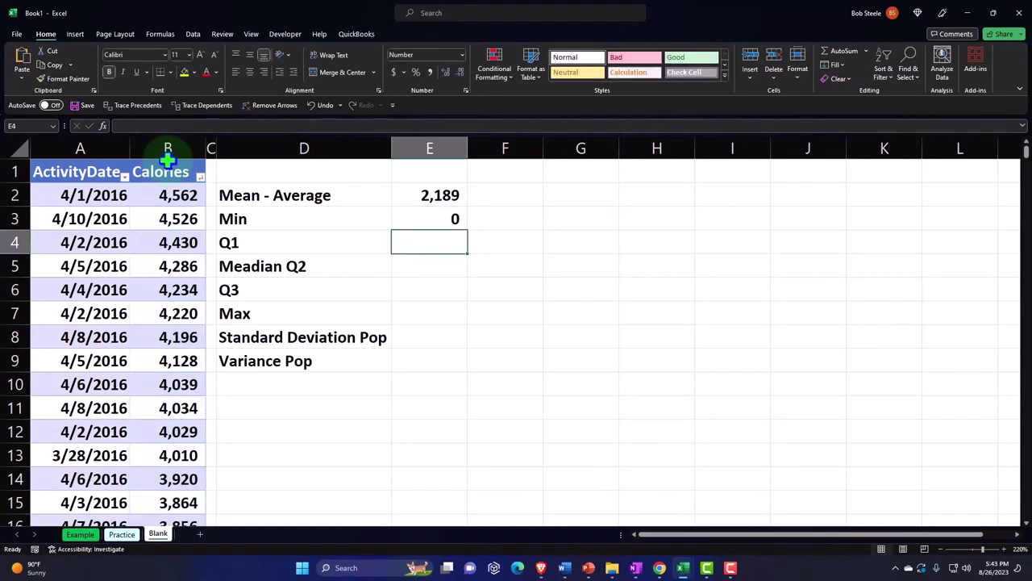
{"action": "left_click", "coordinate": [200, 179]}
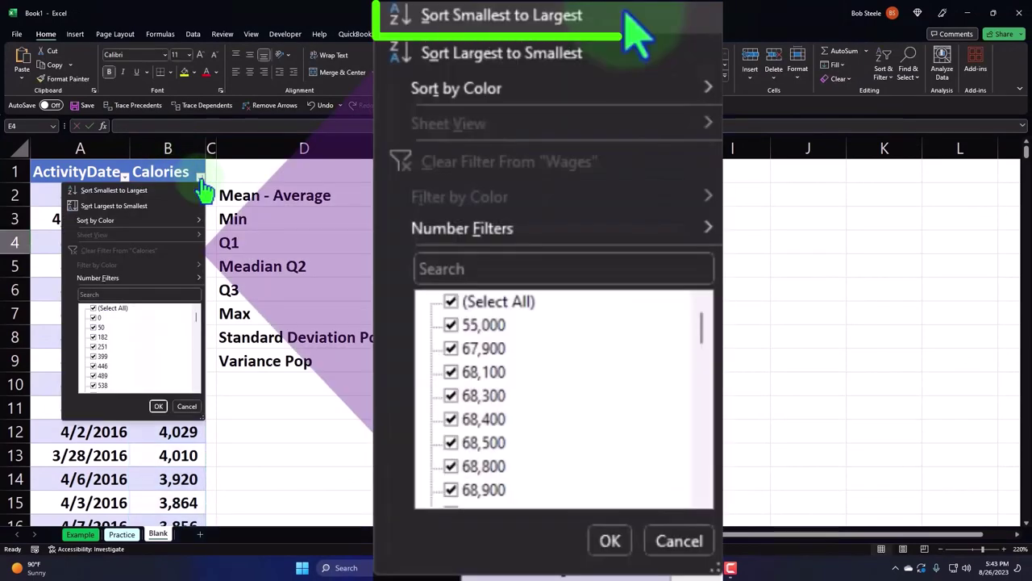
{"action": "left_click", "coordinate": [169, 188]}
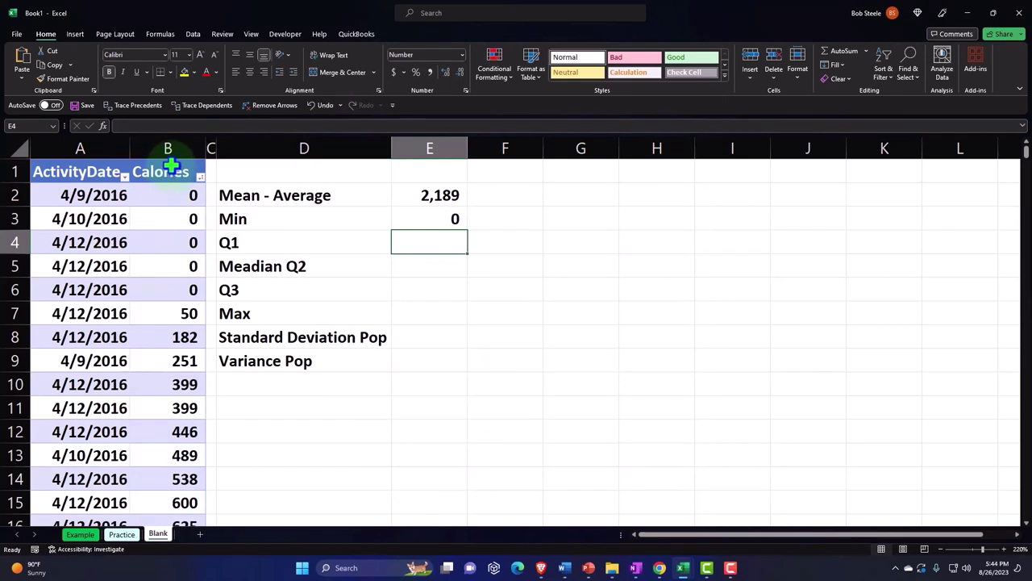
- Calculate the first quartile of the Calories column in E4 with QUARTILE.EXC, using 1 as the quartile argument
{"action": "type", "text": "="}
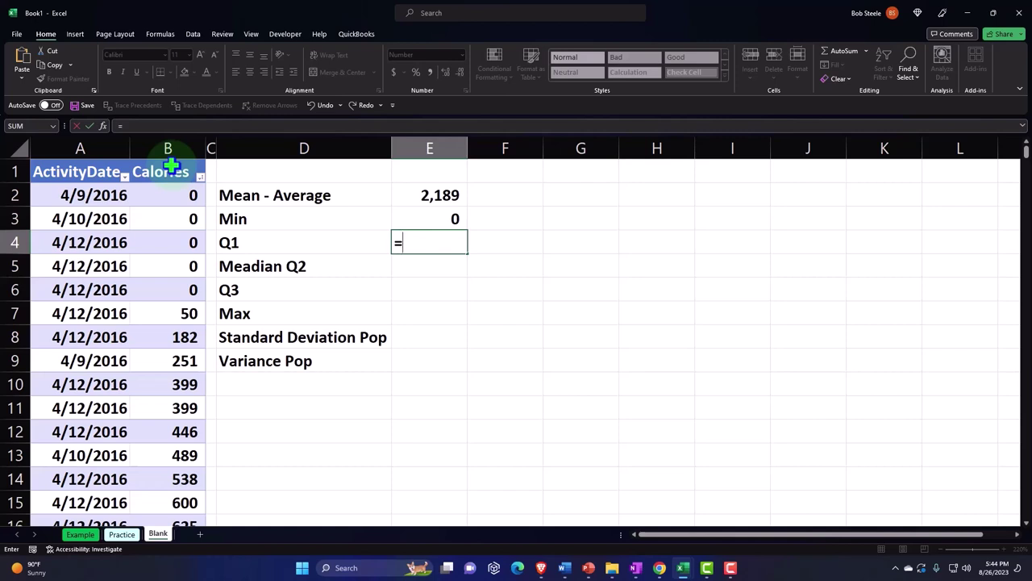
{"action": "type", "text": "q"}
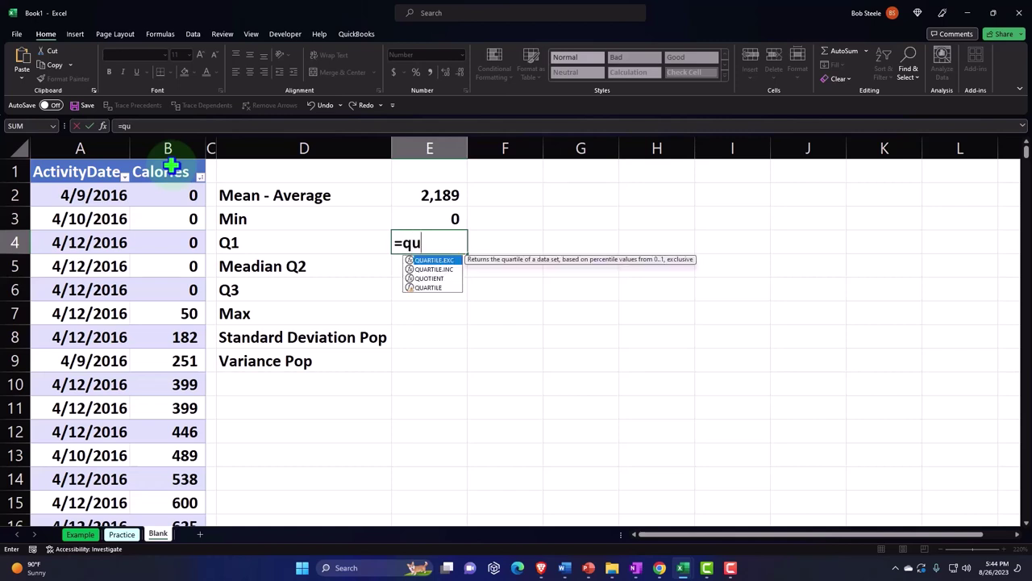
{"action": "type", "text": "u"}
{"action": "key", "text": "Tab"}
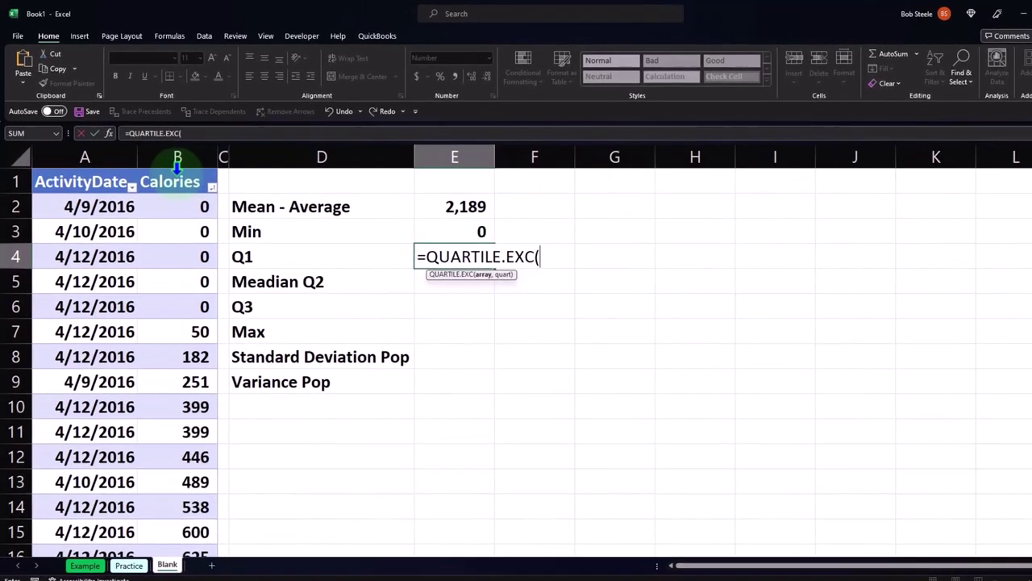
{"action": "left_click", "coordinate": [178, 166]}
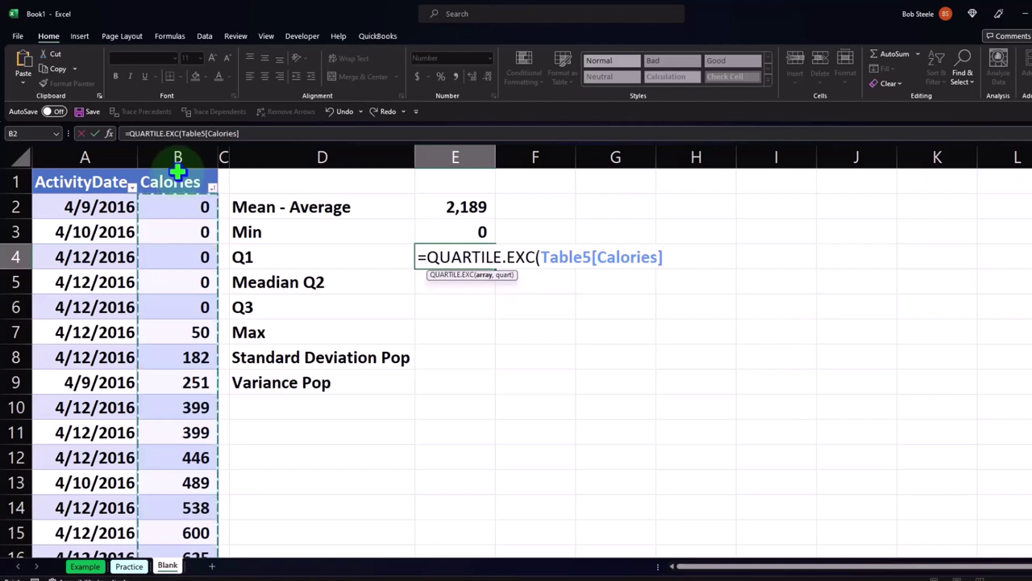
{"action": "type", "text": ","}
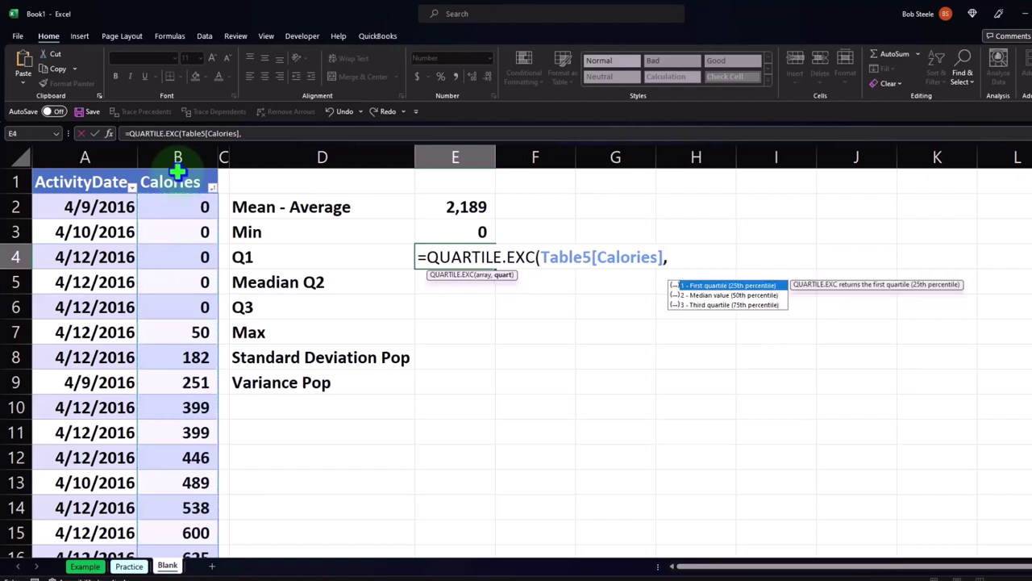
{"action": "type", "text": "1"}
{"action": "key", "text": "Return"}
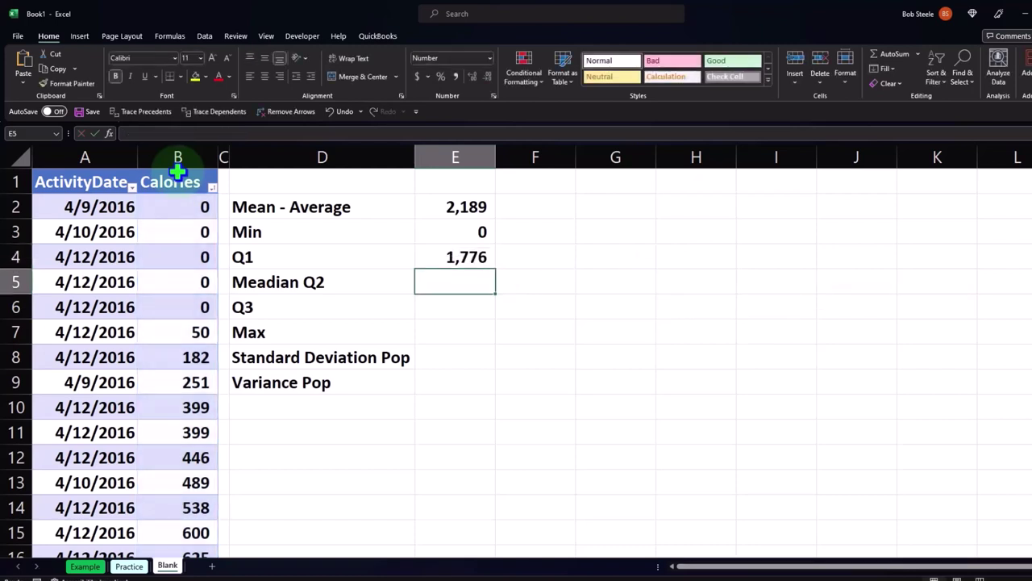
- Calculate the median of the Calories column in E5 with the MEDIAN function
{"action": "type", "text": "="}
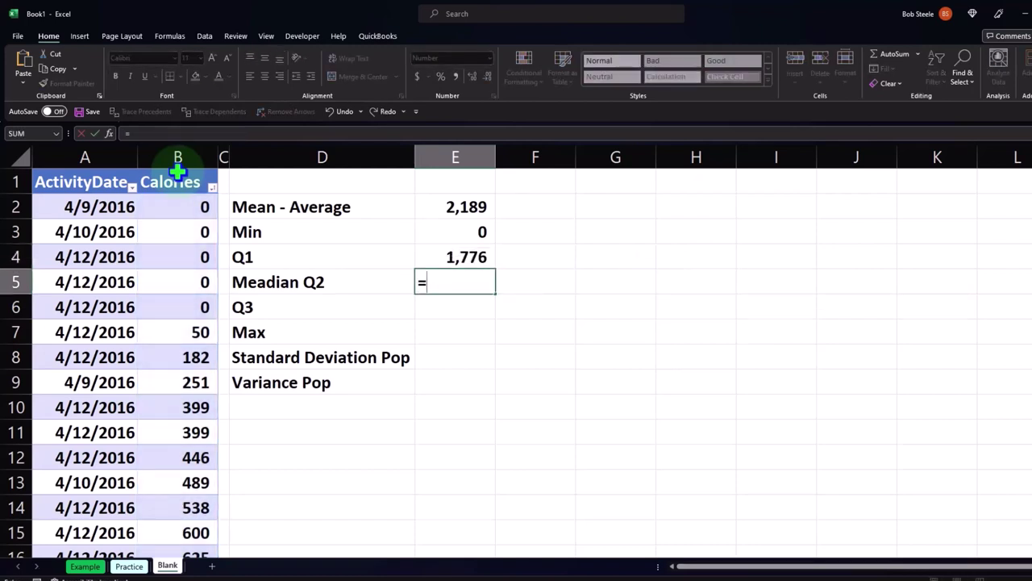
{"action": "type", "text": "me"}
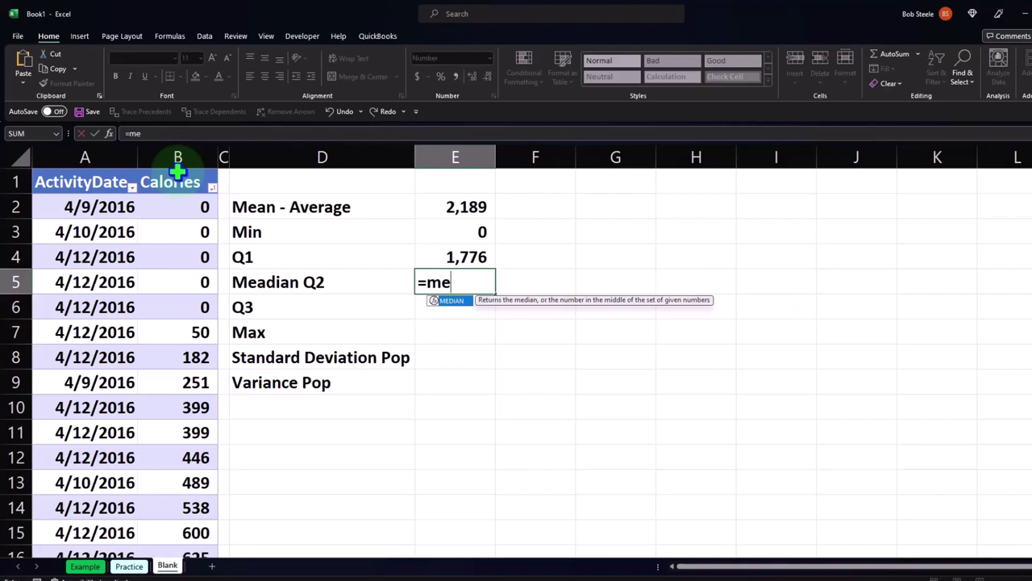
{"action": "key", "text": "Tab"}
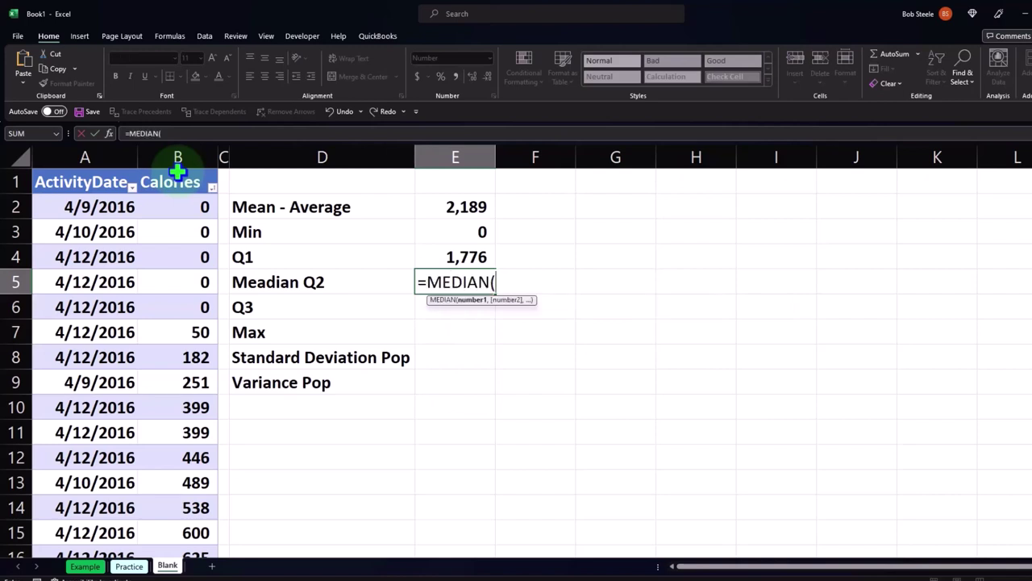
{"action": "left_click", "coordinate": [177, 170]}
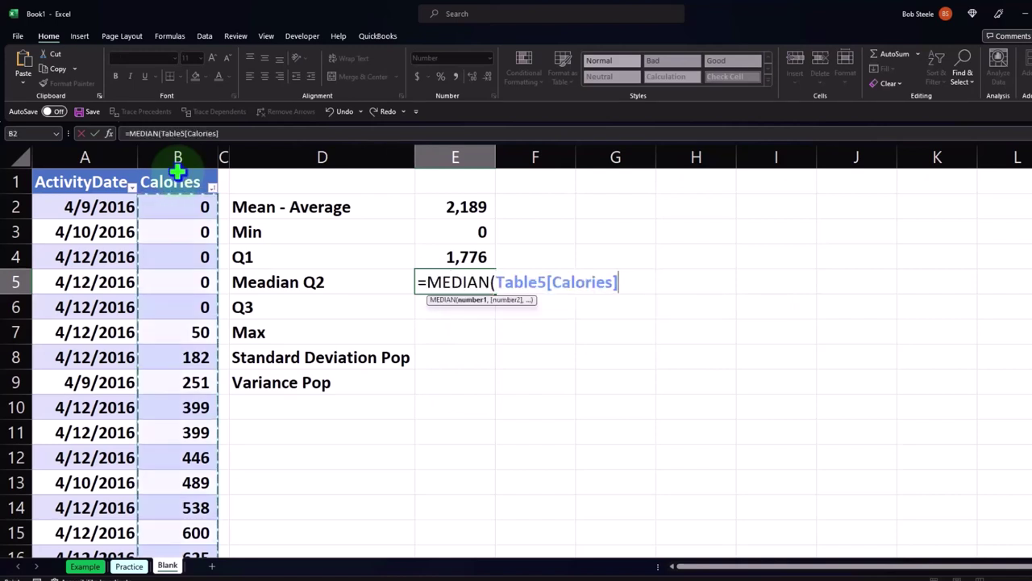
{"action": "key", "text": "Return"}
- Calculate the third quartile of the Calories column in E6 with QUARTILE.EXC, using 3 as the quartile argument
{"action": "type", "text": "=qu"}
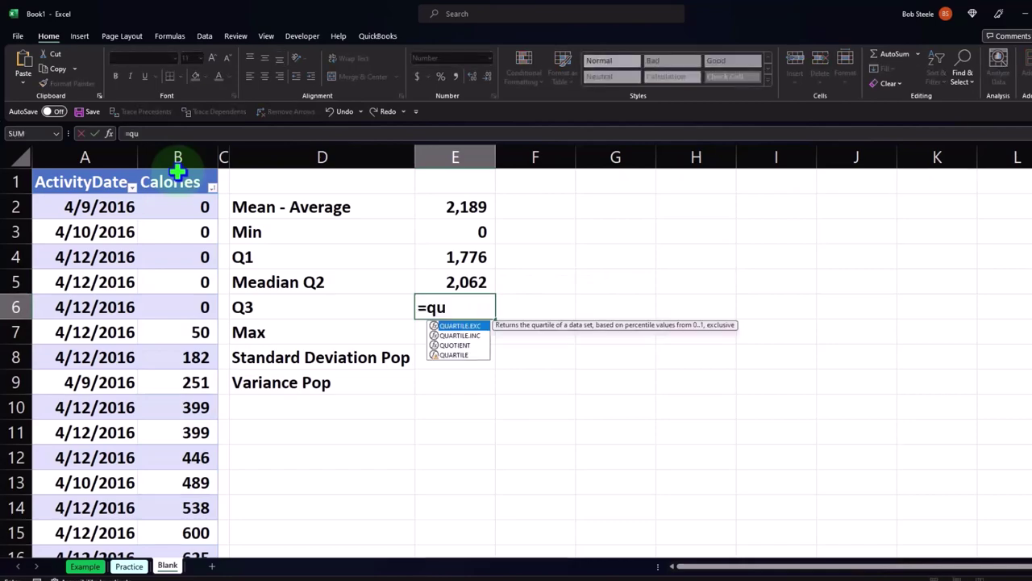
{"action": "key", "text": "Down"}
{"action": "key", "text": "Tab"}
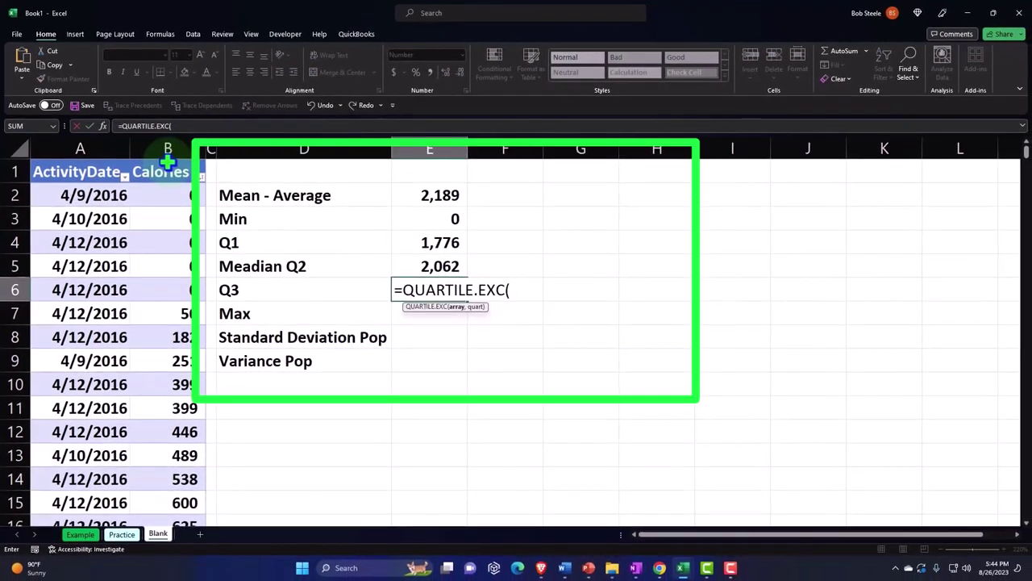
{"action": "left_click", "coordinate": [169, 162]}
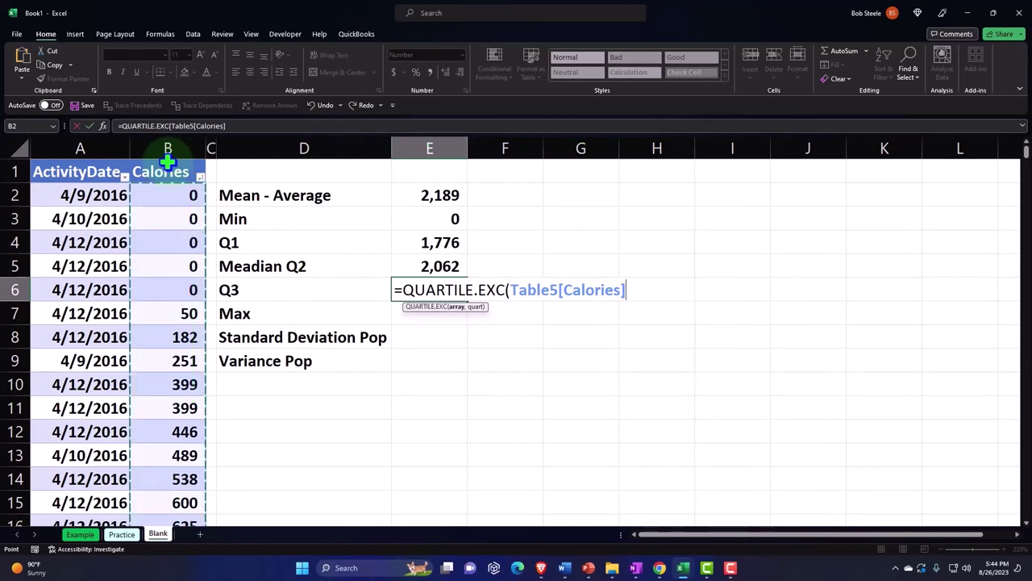
{"action": "type", "text": ",3"}
{"action": "key", "text": "Return"}
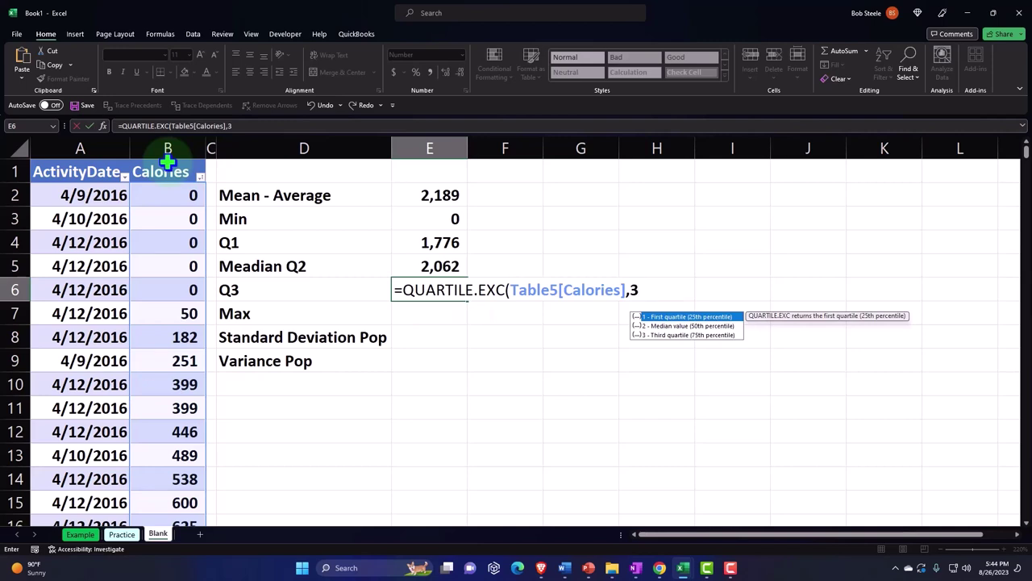
{"action": "type", "text": "="}
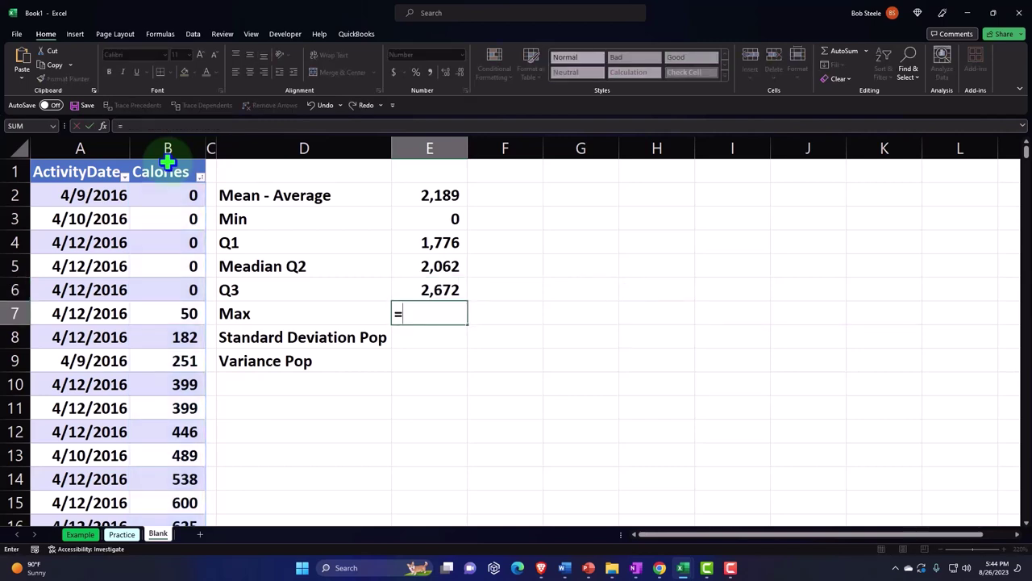
{"action": "type", "text": "max"}
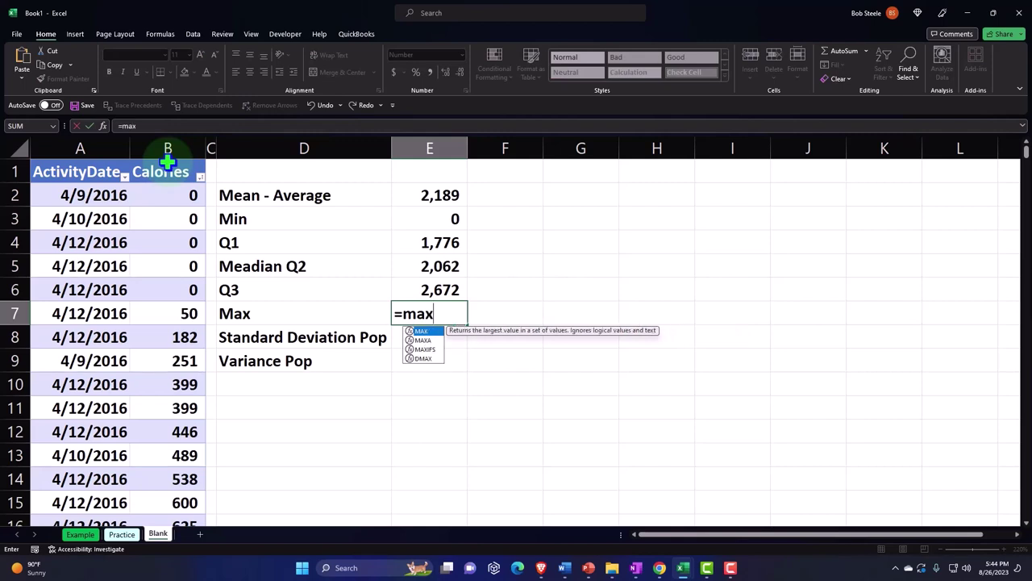
{"action": "left_click", "coordinate": [167, 161]}
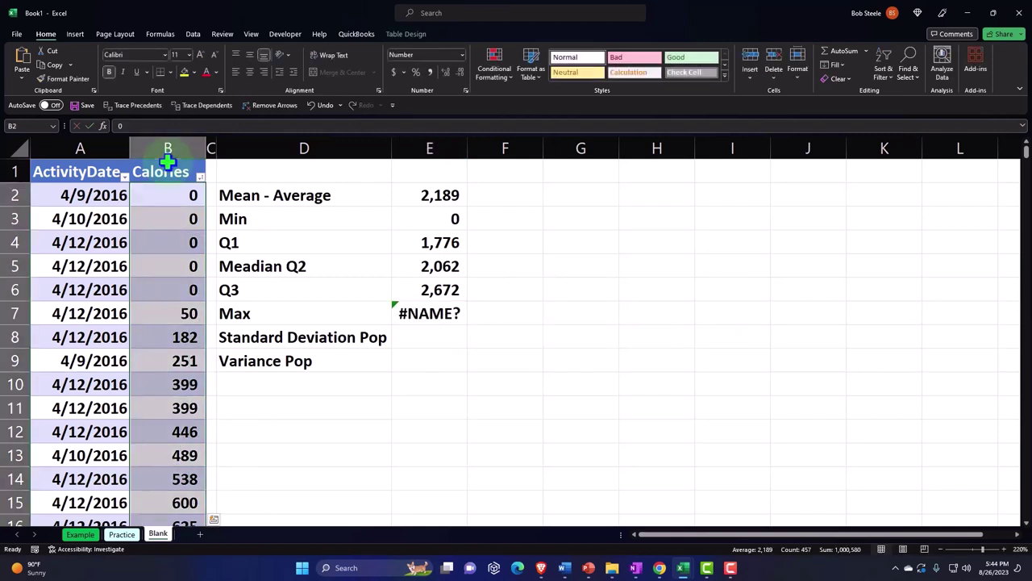
- Calculate the maximum of the Calories column in E7 with MAX, and sort the table by Calories from largest to smallest
{"action": "left_click", "coordinate": [404, 315]}
{"action": "type", "text": "=max"}
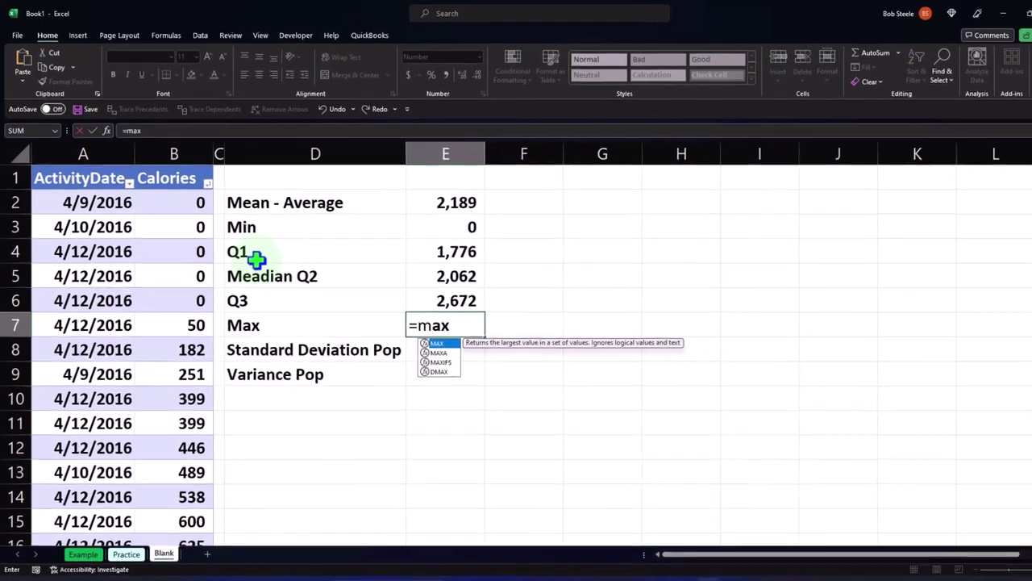
{"action": "type", "text": "("}
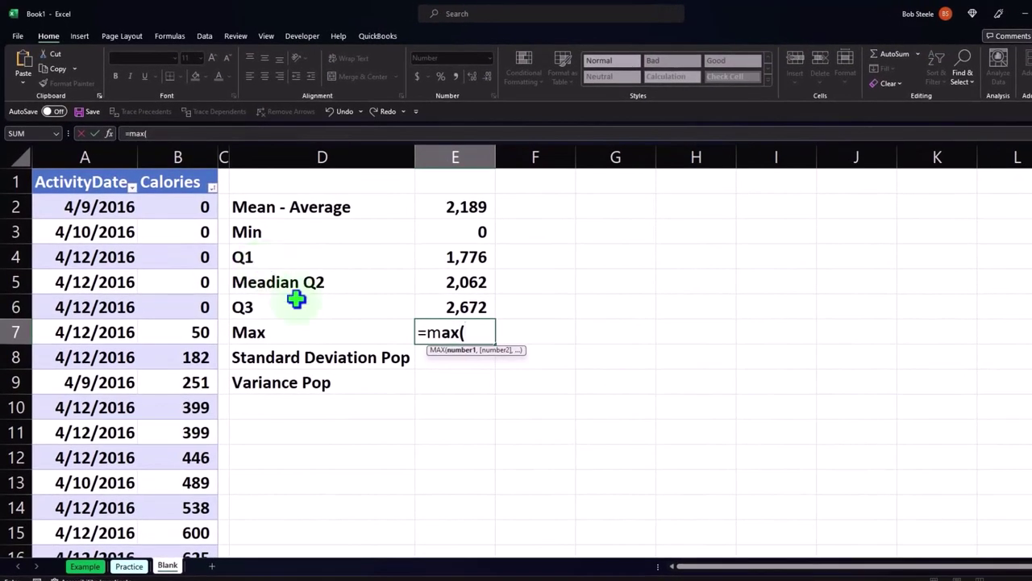
{"action": "left_click", "coordinate": [184, 171]}
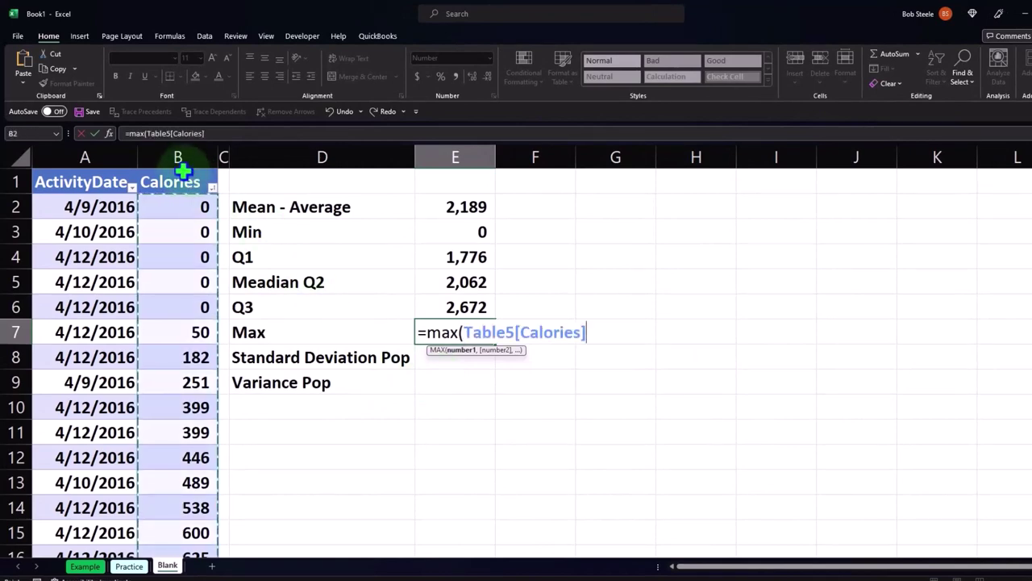
{"action": "key", "text": "Return"}
{"action": "left_click", "coordinate": [211, 187]}
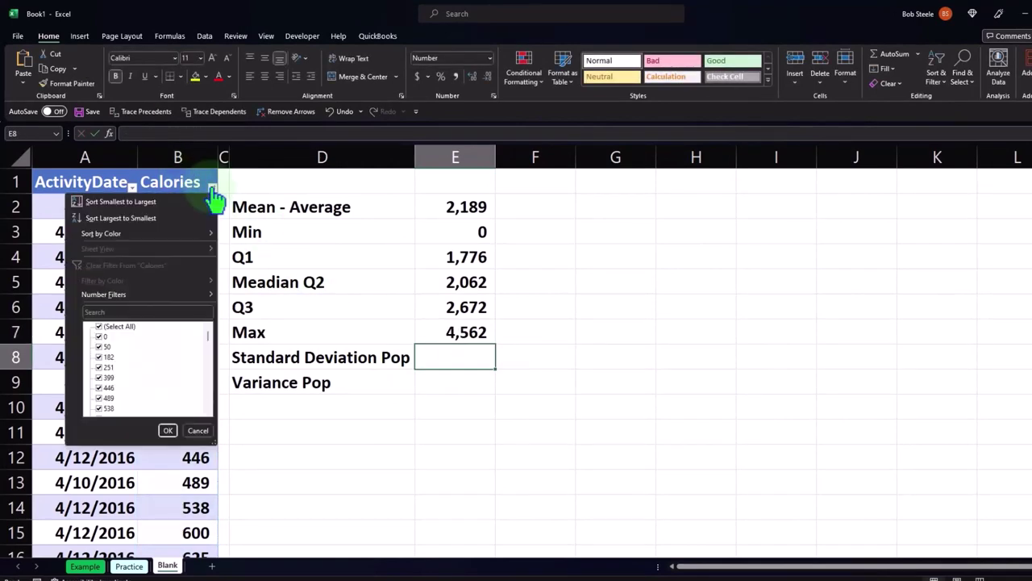
{"action": "left_click", "coordinate": [150, 220]}
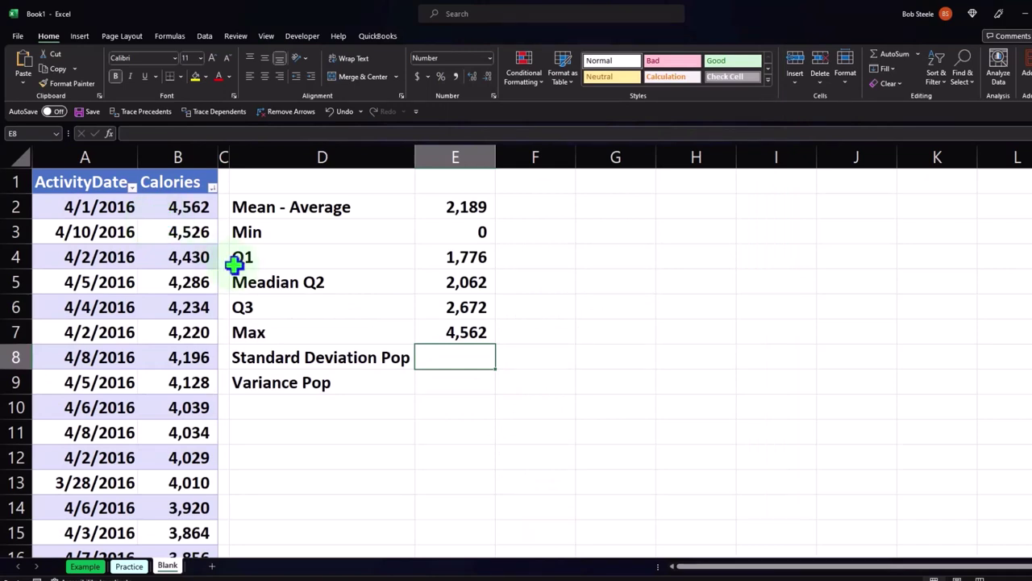
- Calculate the population standard deviation of the Calories column in E8 with the STDEV.P function
{"action": "type", "text": "=s"}
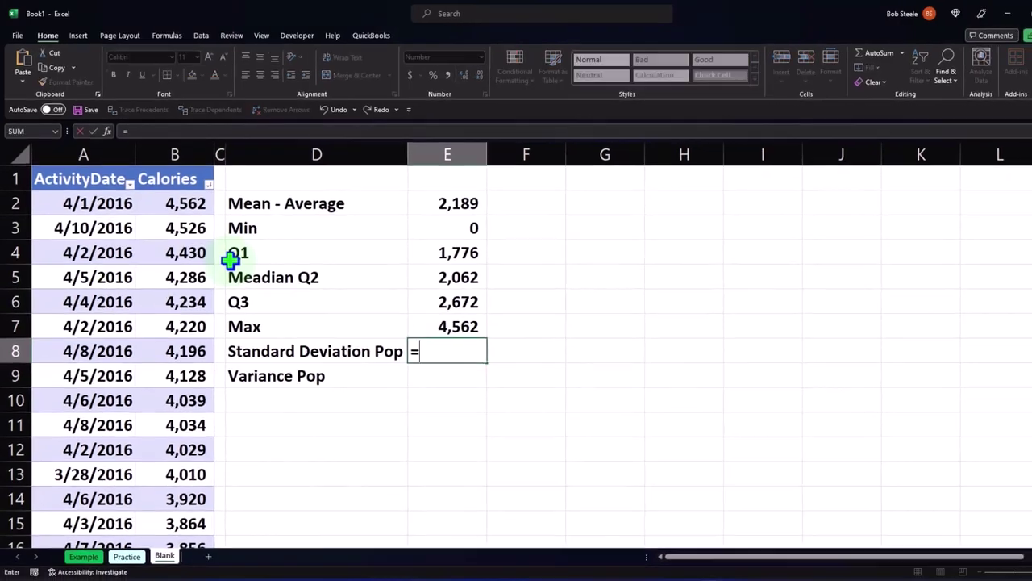
{"action": "type", "text": "t"}
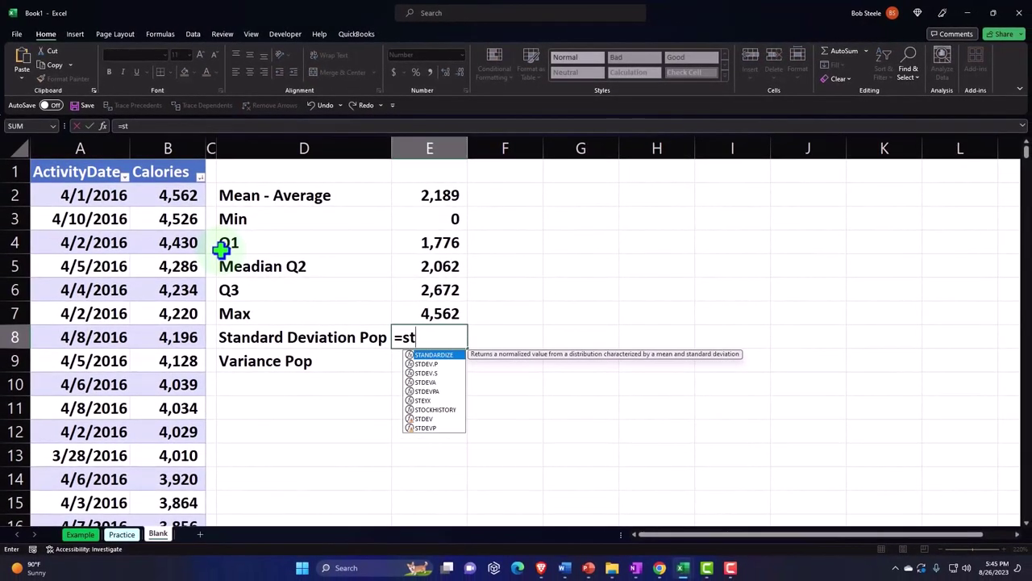
{"action": "double_click", "coordinate": [433, 365]}
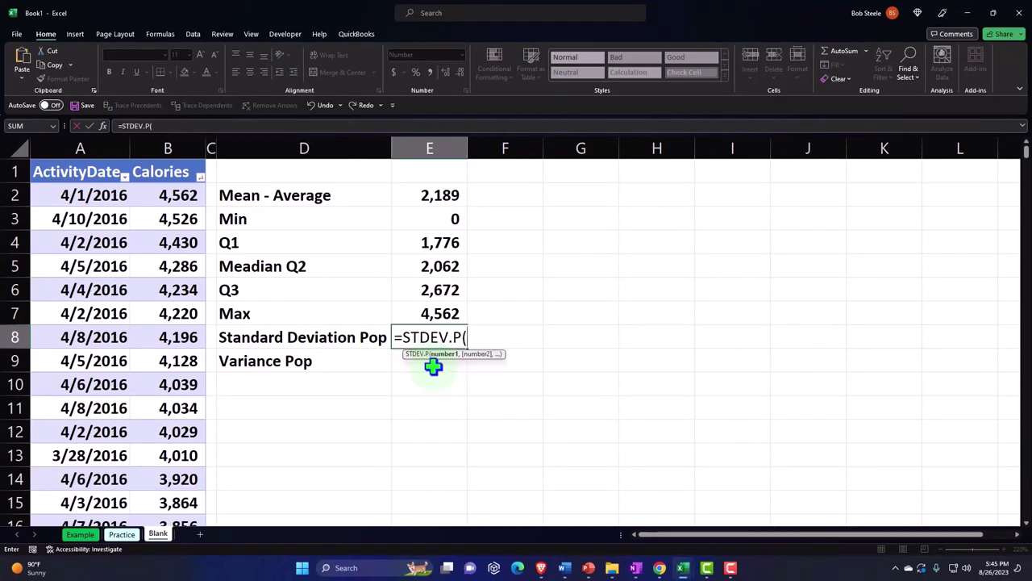
{"action": "left_click", "coordinate": [175, 163]}
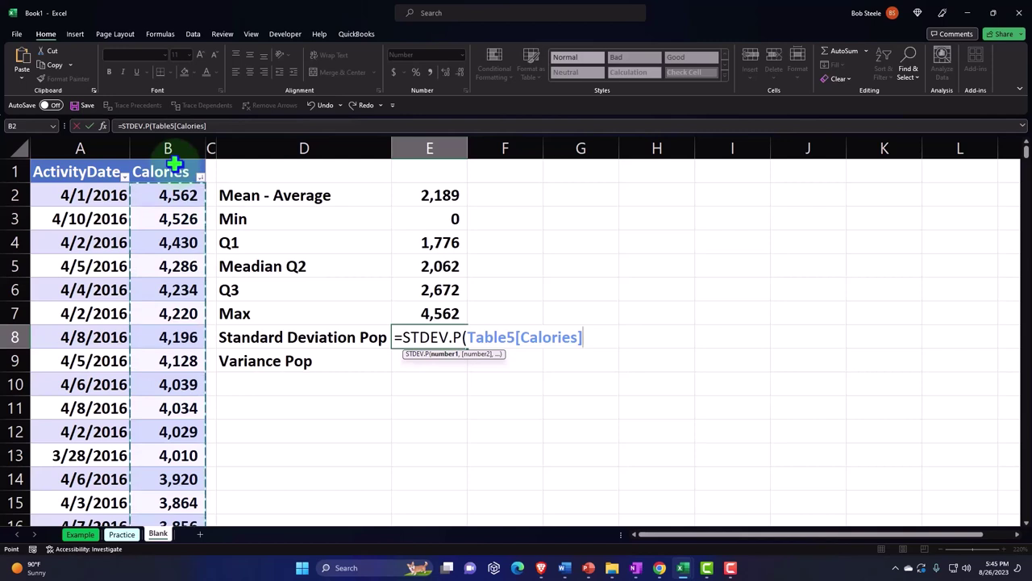
{"action": "key", "text": "Return"}
- Calculate the population variance of the Calories column in E9 with the VAR.P function
{"action": "type", "text": "=s"}
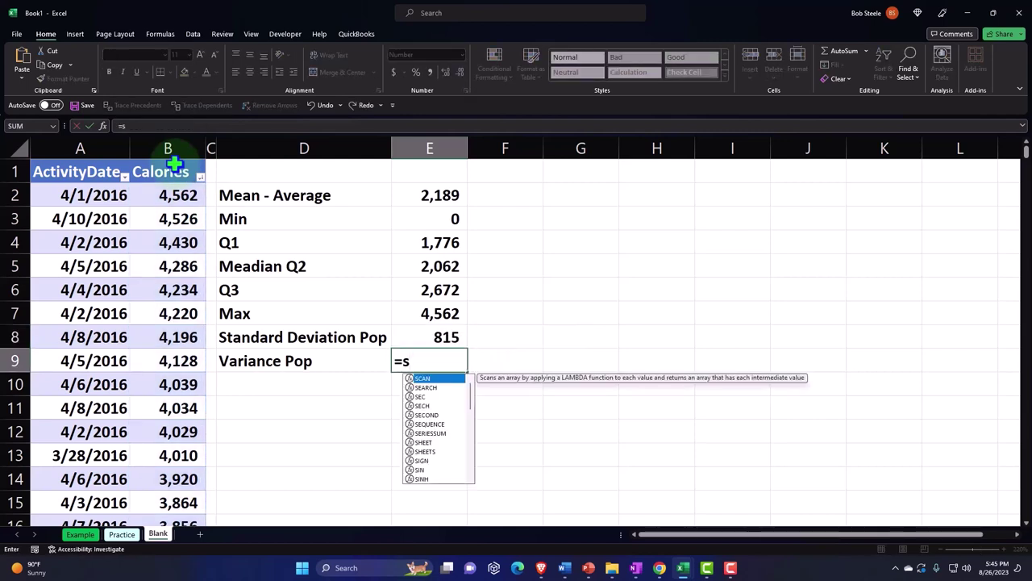
{"action": "key", "text": "BackSpace"}
{"action": "type", "text": "va"}
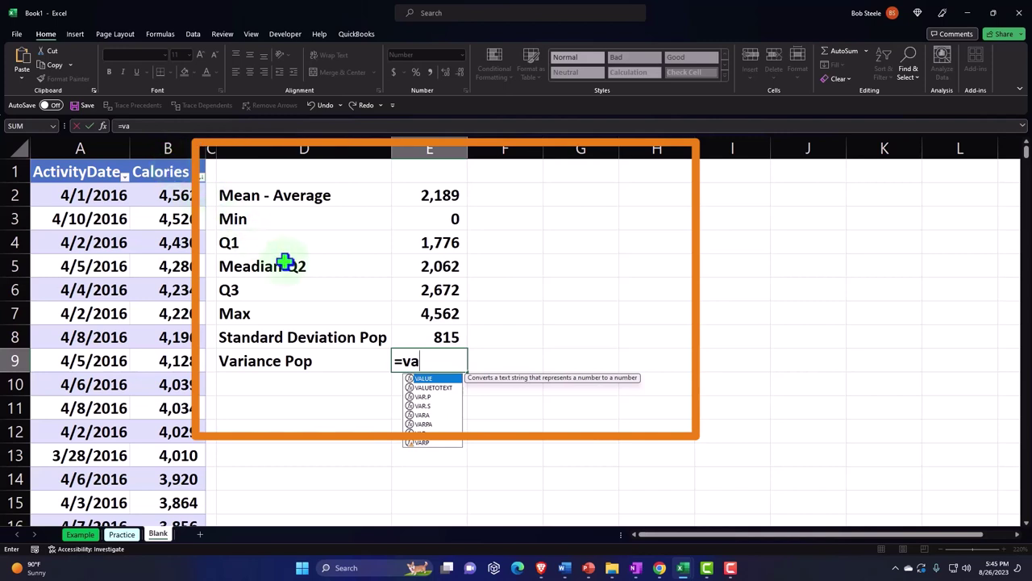
{"action": "left_click", "coordinate": [418, 397]}
{"action": "double_click", "coordinate": [417, 397]}
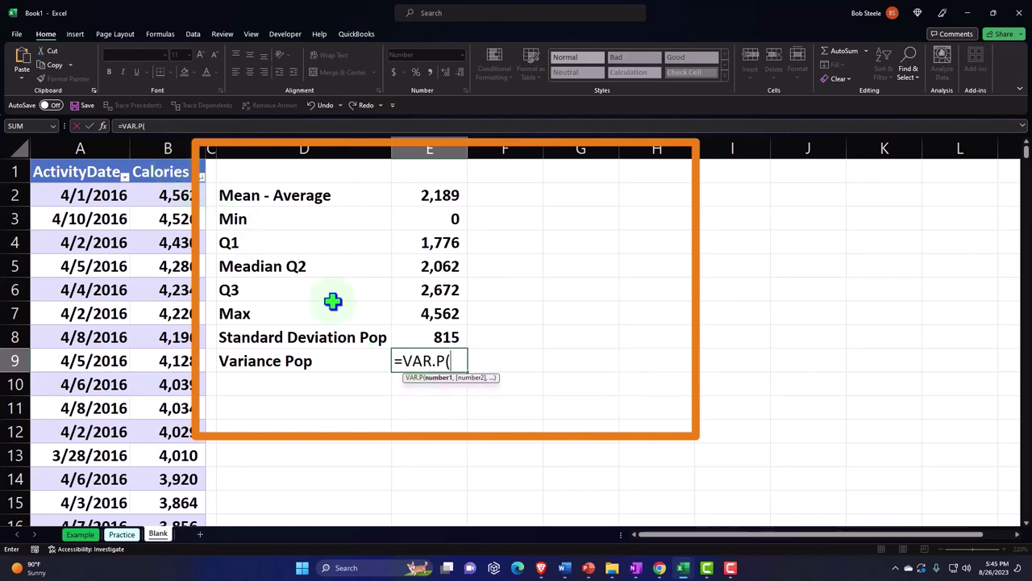
{"action": "left_click", "coordinate": [179, 164]}
{"action": "key", "text": "Return"}
- Enter the labels "Standard Deviation Samp" in D11 and "Varaince Samp" in D12
{"action": "key", "text": "Down"}
{"action": "key", "text": "Left"}
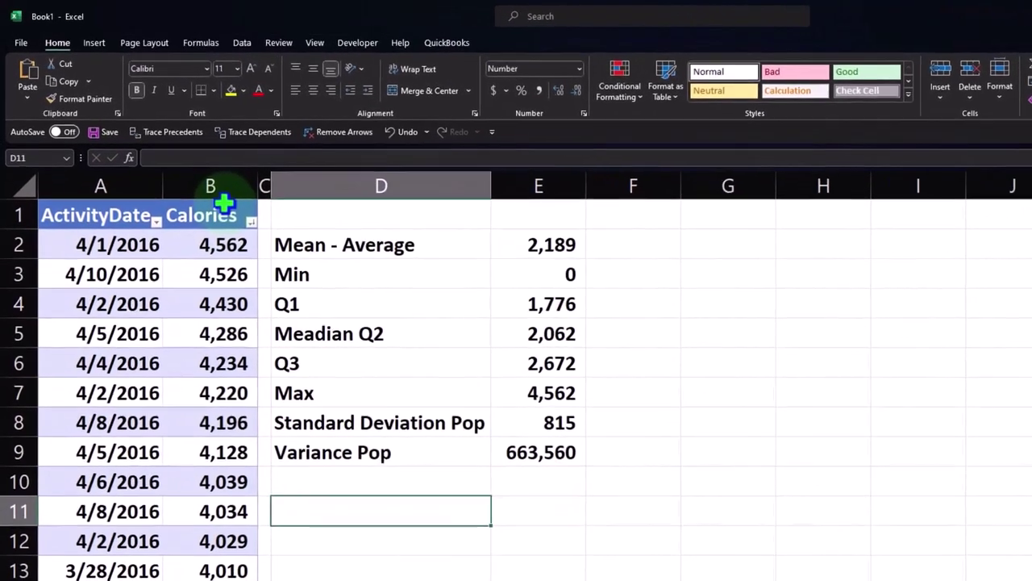
{"action": "type", "text": "Standar"}
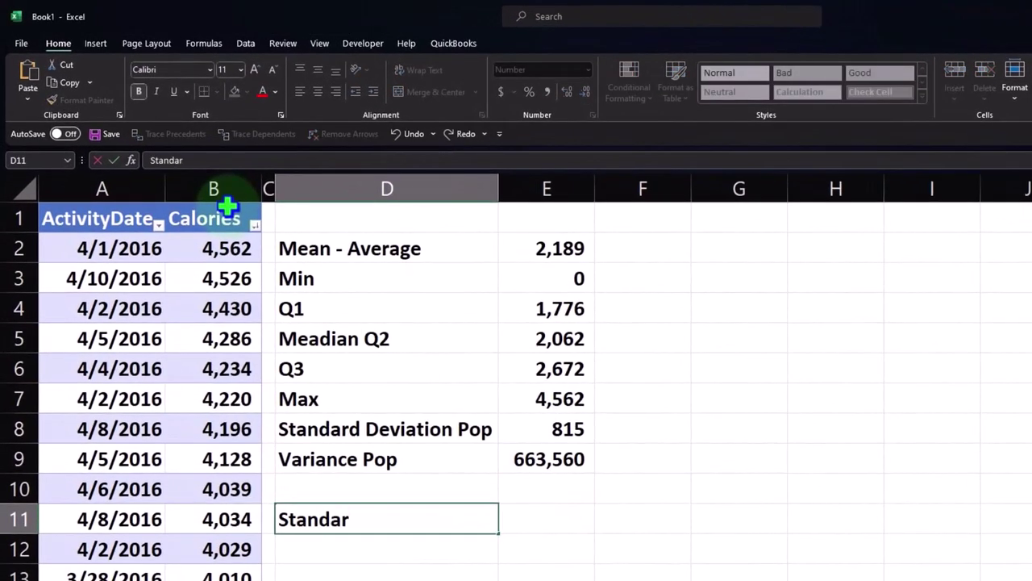
{"action": "type", "text": "d Deviation Samp"}
{"action": "key", "text": "Return"}
{"action": "type", "text": "S"}
{"action": "key", "text": "BackSpace"}
{"action": "key", "text": "BackSpace"}
{"action": "type", "text": "Varaince Samp"}
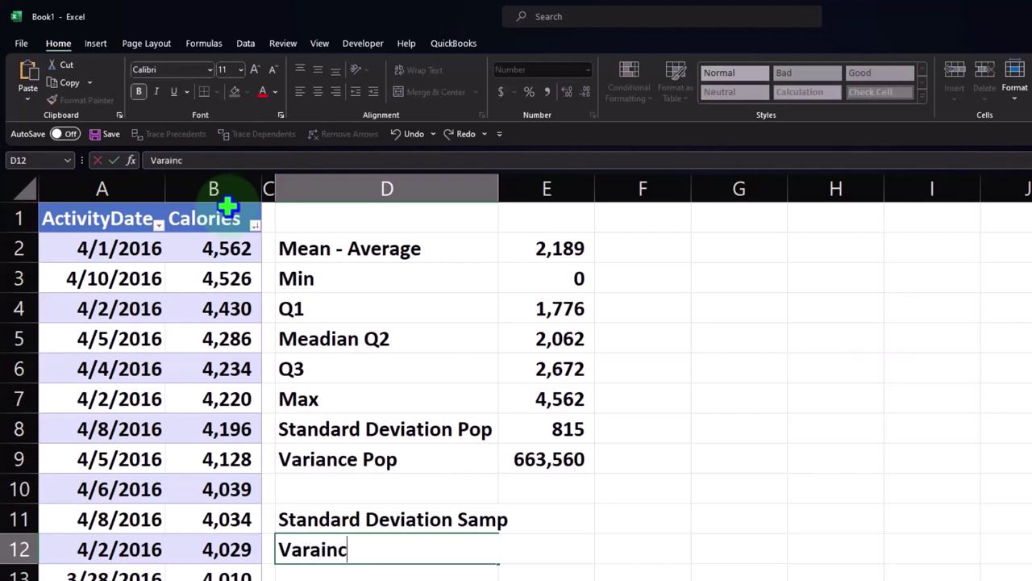
{"action": "key", "text": "Tab"}
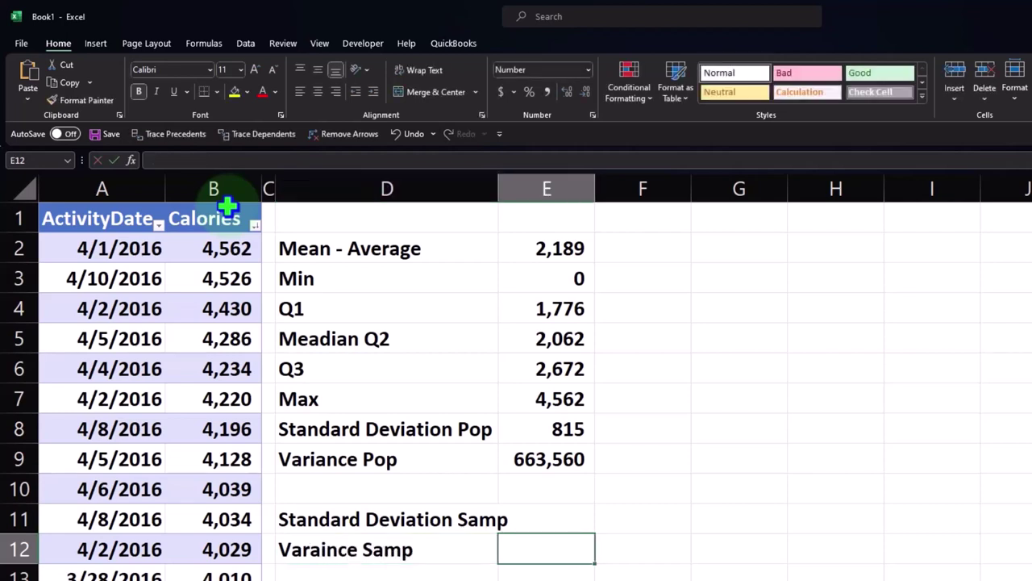
- Calculate the sample standard deviation of the Calories column in E11 with the STDEV.S function
{"action": "key", "text": "Up"}
{"action": "type", "text": "="}
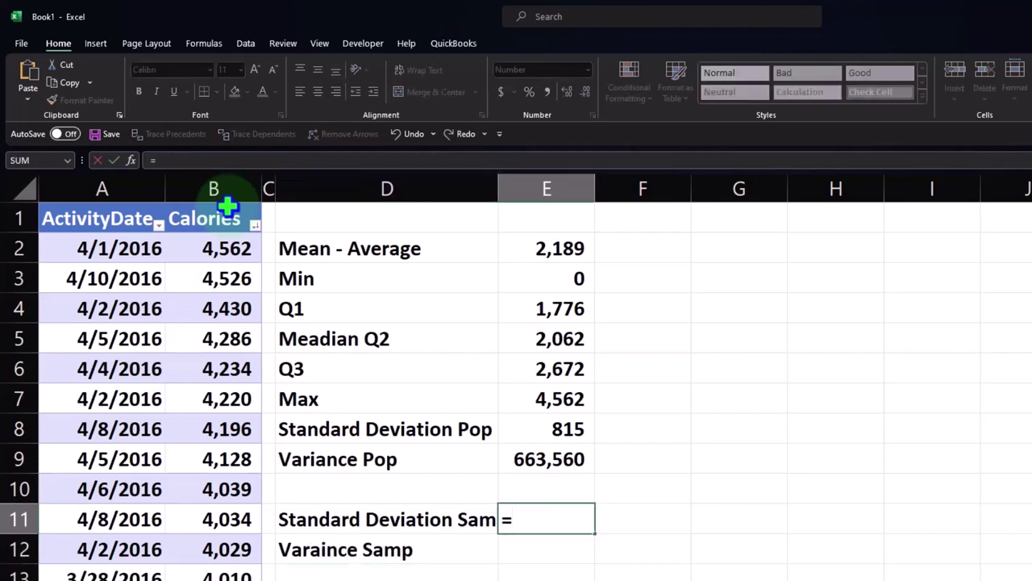
{"action": "type", "text": "st"}
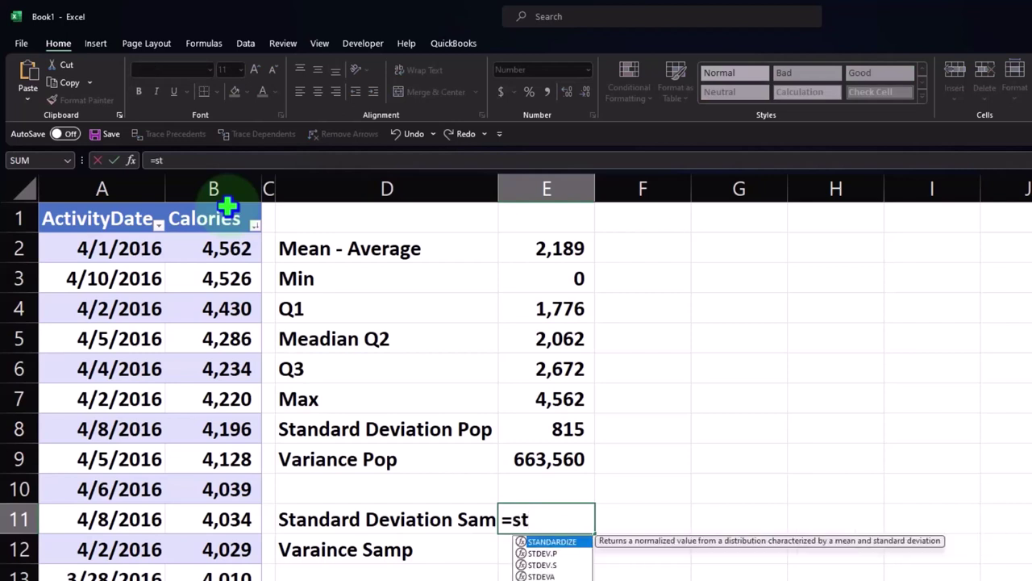
{"action": "left_click", "coordinate": [548, 565]}
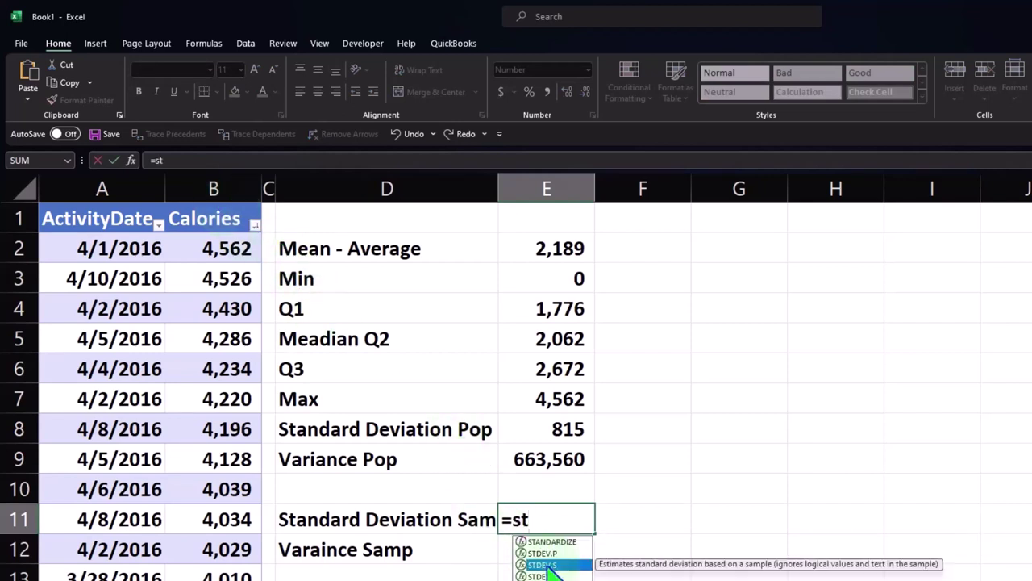
{"action": "double_click", "coordinate": [549, 566]}
{"action": "left_click", "coordinate": [226, 206]}
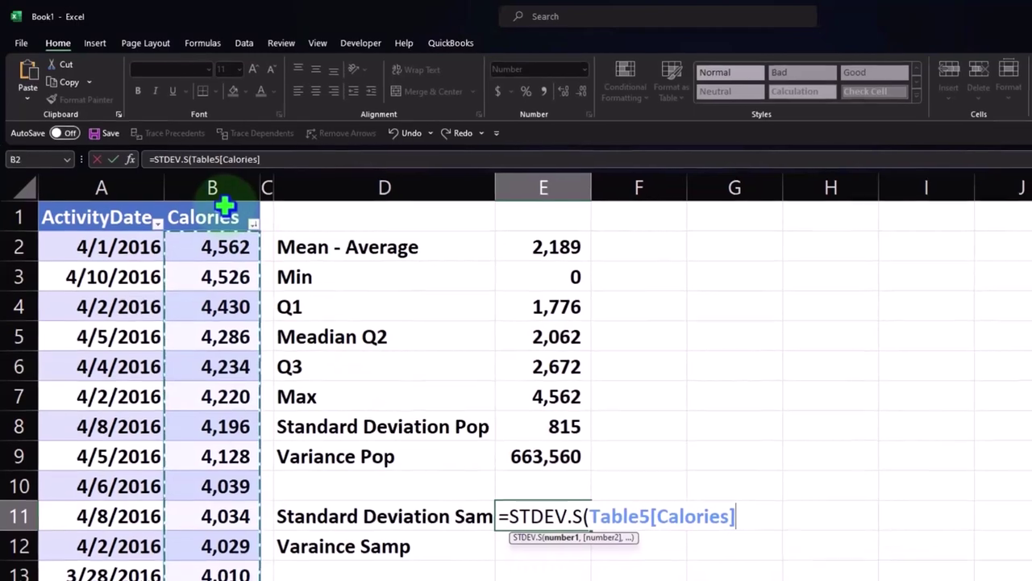
{"action": "key", "text": "Return"}
- Calculate the sample variance of the Calories column in E12 with the VAR.S function
{"action": "type", "text": "st"}
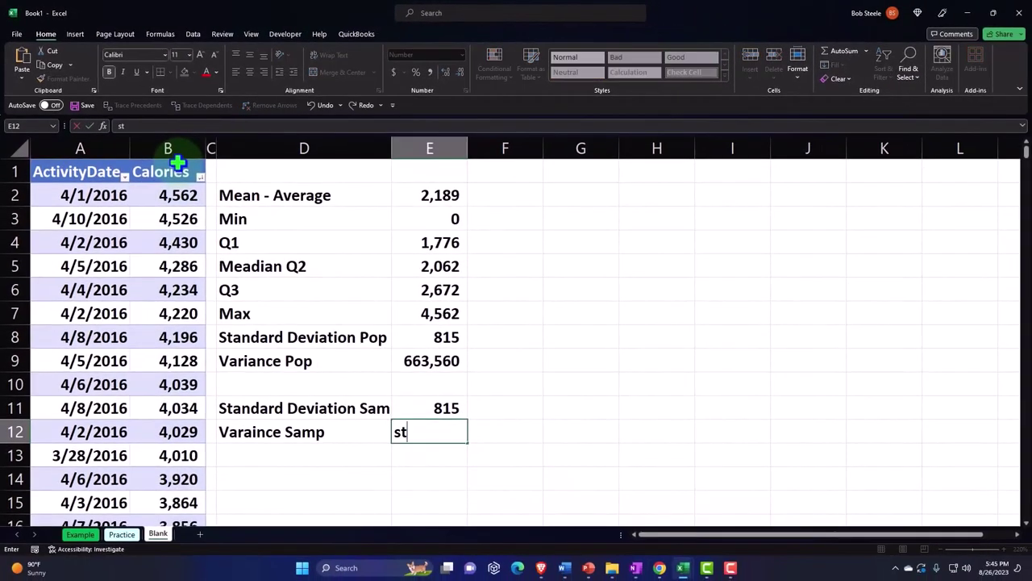
{"action": "type", "text": "=st"}
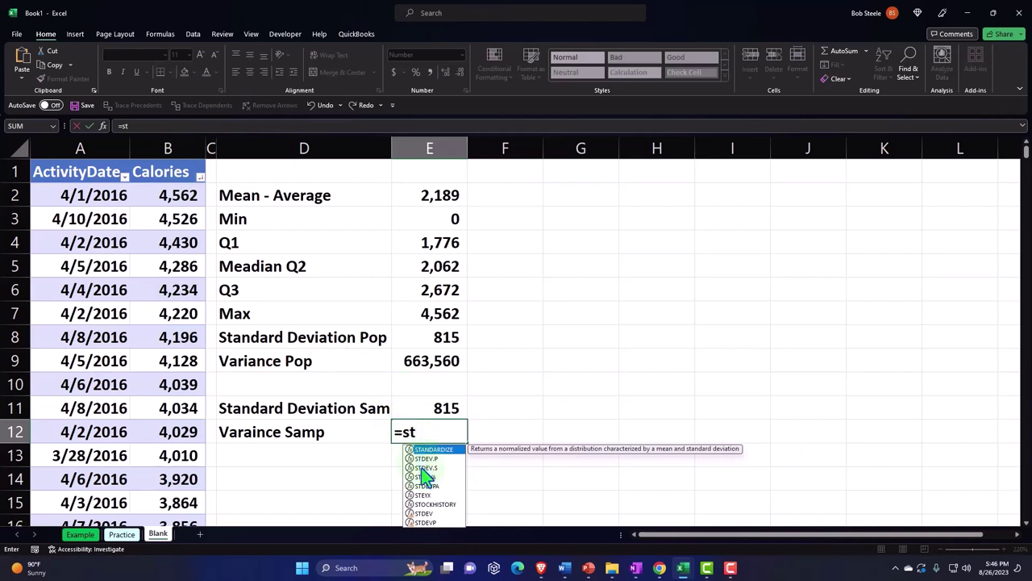
{"action": "key", "text": "BackSpace"}
{"action": "key", "text": "BackSpace"}
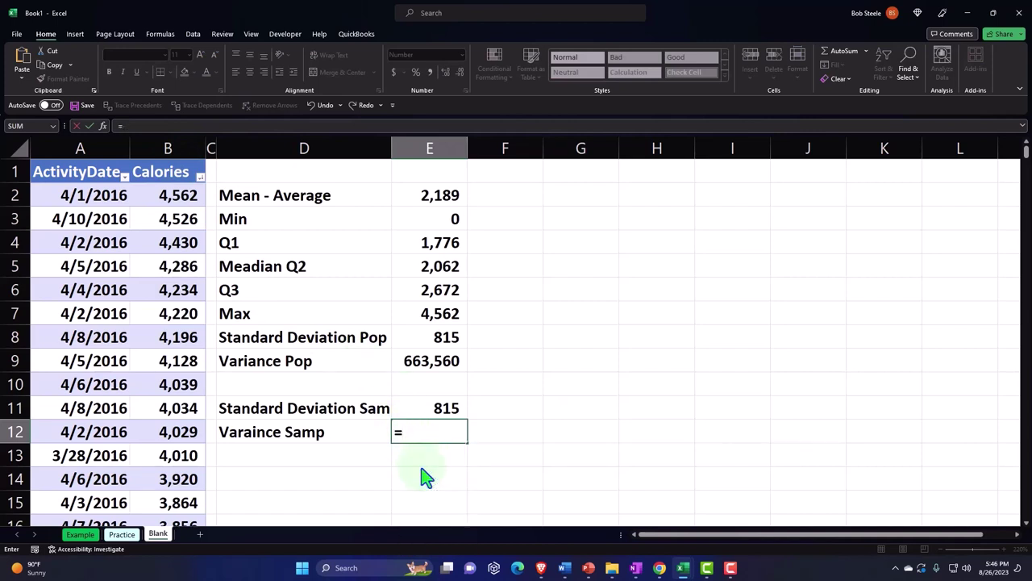
{"action": "type", "text": "va"}
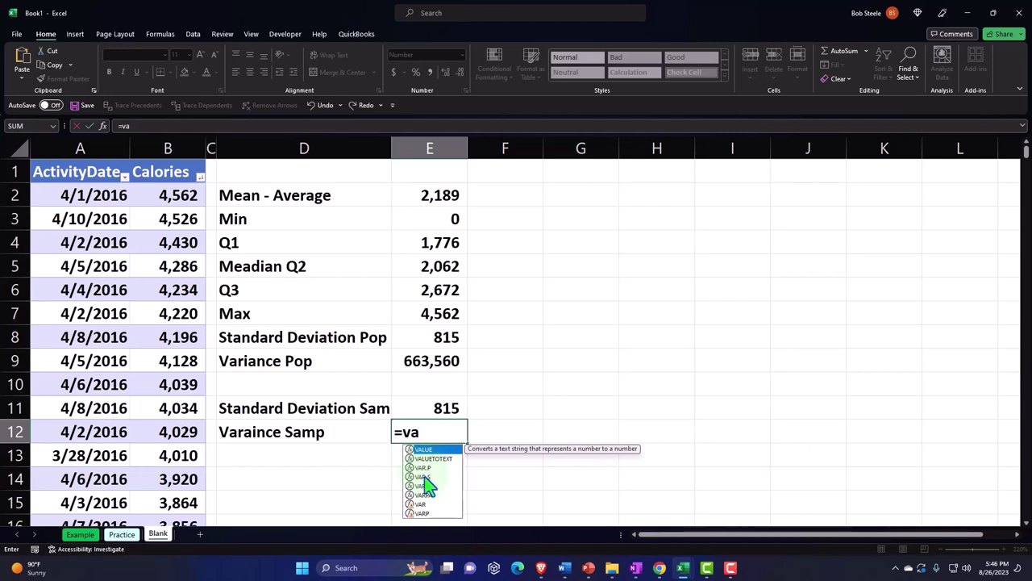
{"action": "left_click", "coordinate": [423, 476]}
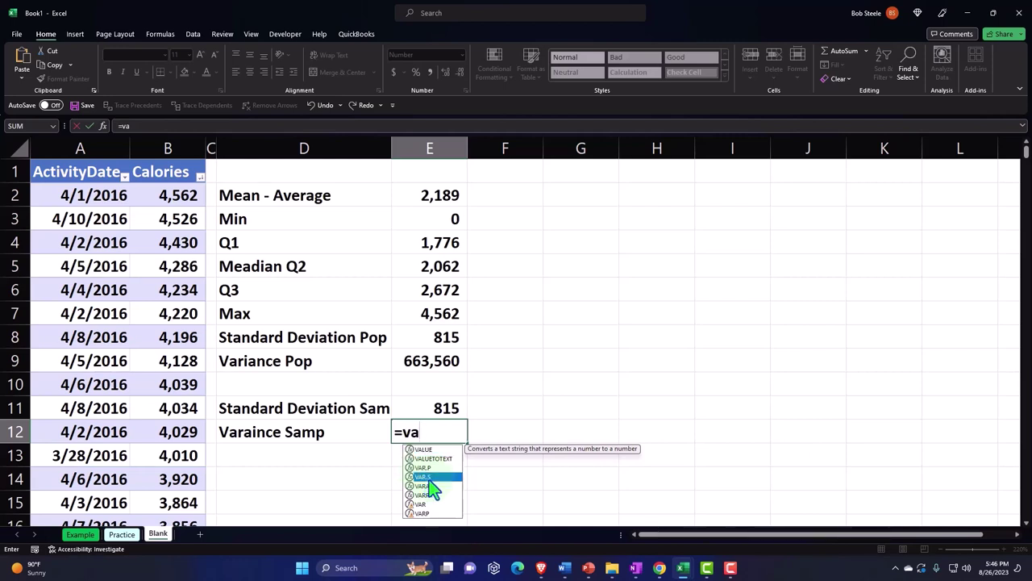
{"action": "double_click", "coordinate": [423, 476]}
{"action": "left_click", "coordinate": [178, 155]}
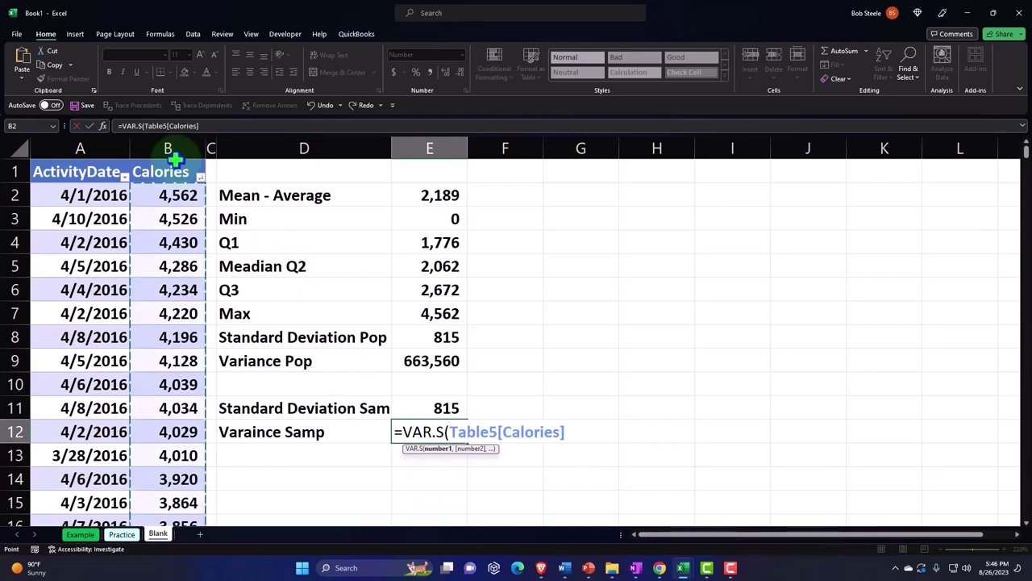
{"action": "key", "text": "Return"}
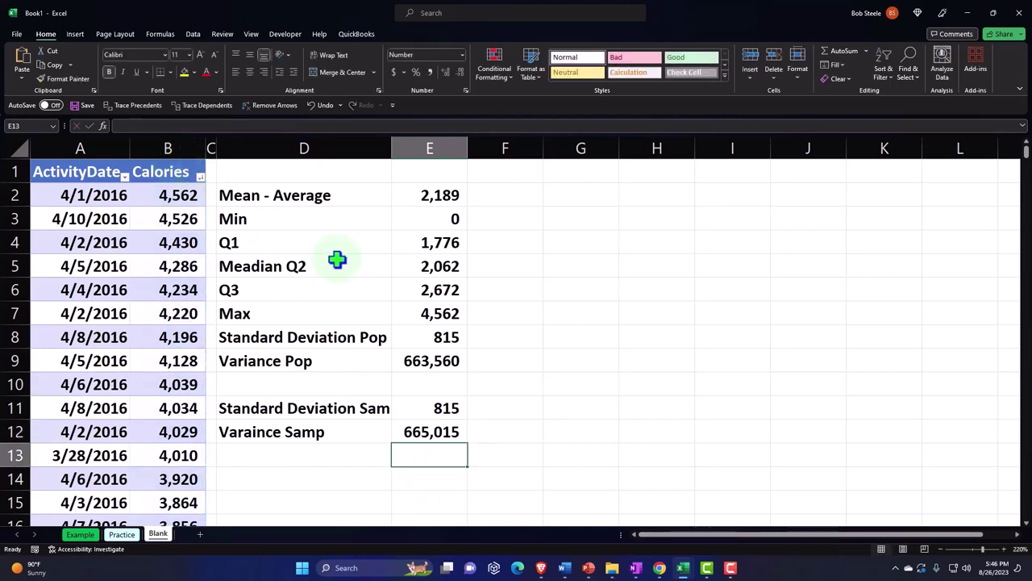
- Review the population formulas in E8 and E9 and the sample formulas in E11 and E12
{"action": "double_click", "coordinate": [447, 336]}
{"action": "key", "text": "Return"}
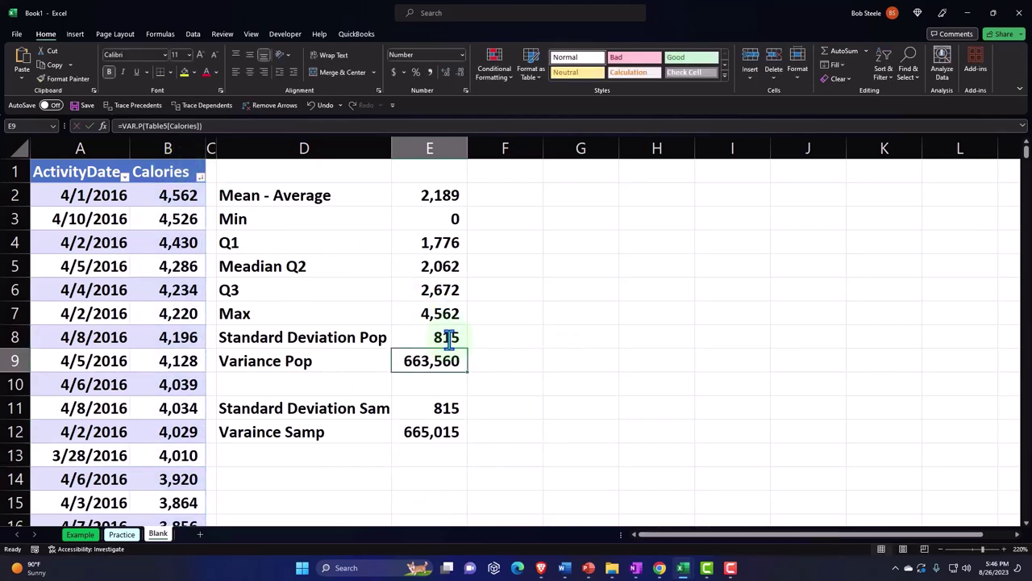
{"action": "double_click", "coordinate": [452, 359]}
{"action": "key", "text": "Return"}
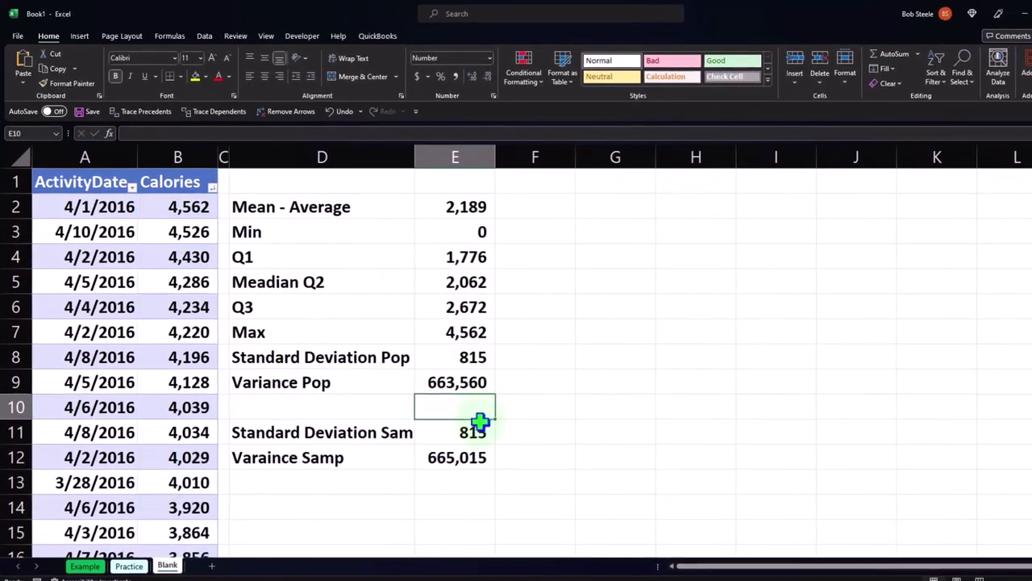
{"action": "left_click", "coordinate": [472, 428]}
{"action": "double_click", "coordinate": [472, 428]}
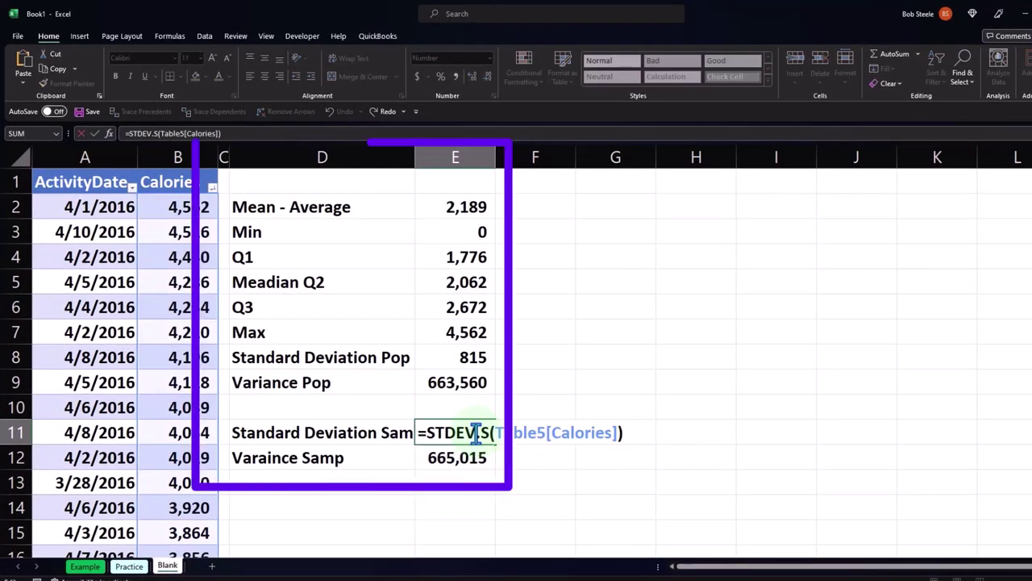
{"action": "key", "text": "Return"}
{"action": "double_click", "coordinate": [472, 460]}
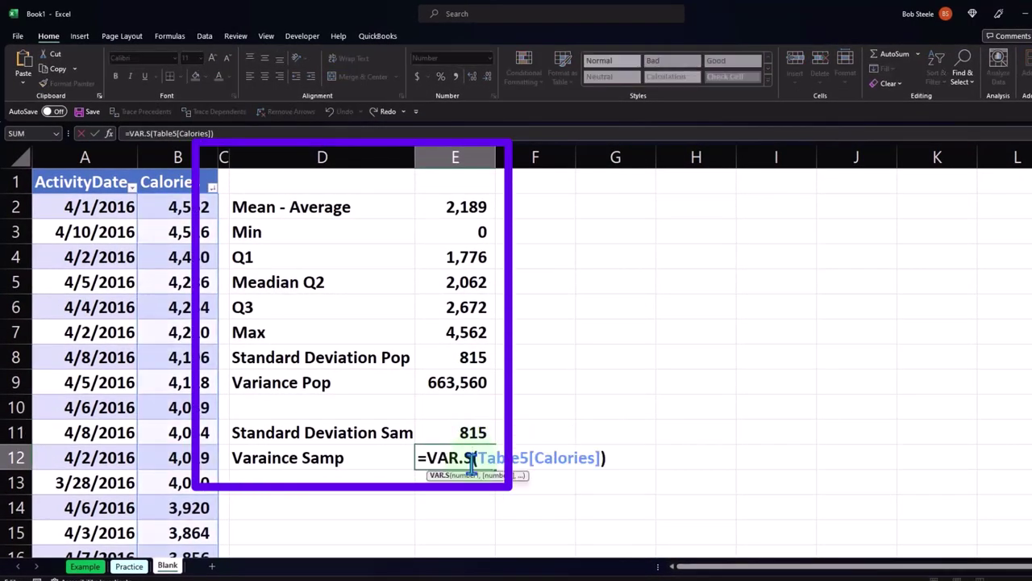
{"action": "key", "text": "Return"}
- Show the population and sample standard deviations in E8 and E11 with two decimal places
{"action": "left_click", "coordinate": [471, 357]}
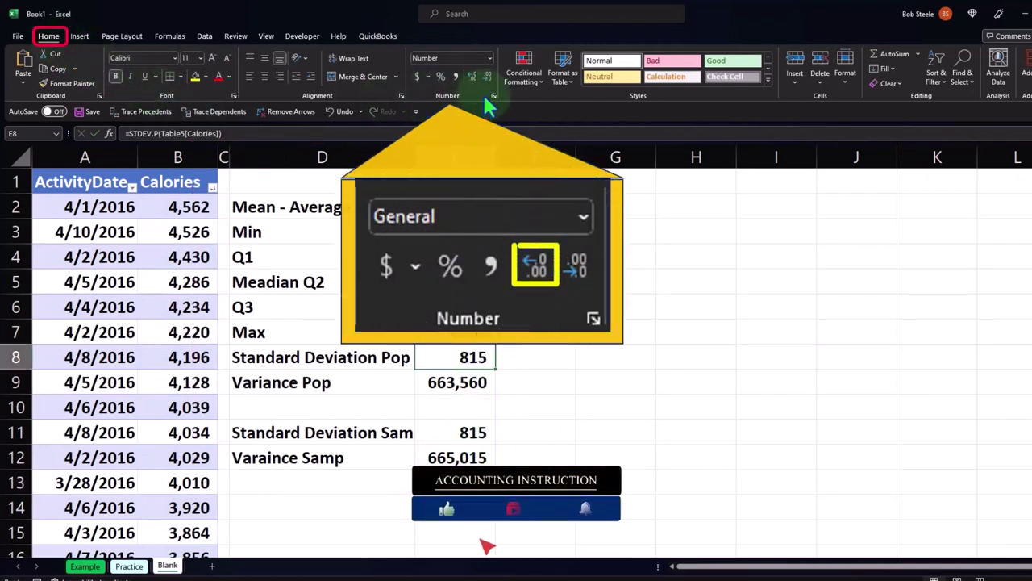
{"action": "left_click", "coordinate": [472, 73]}
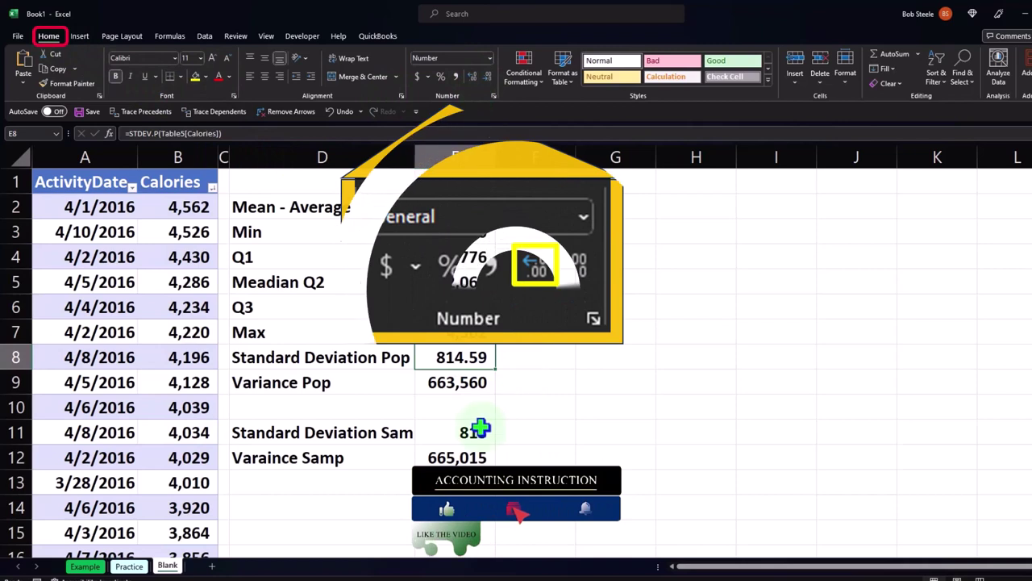
{"action": "left_click", "coordinate": [469, 432]}
{"action": "left_click", "coordinate": [472, 76]}
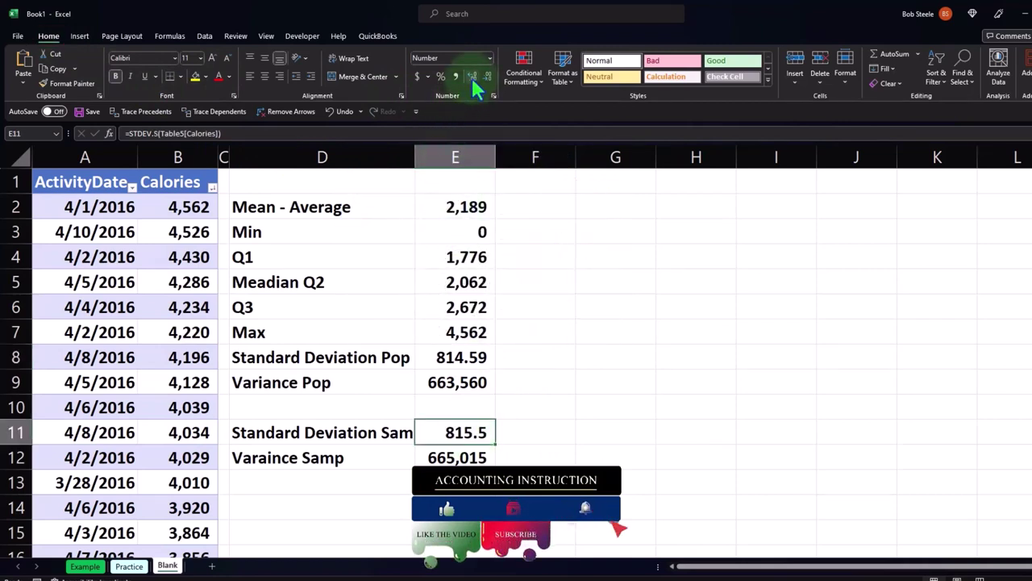
{"action": "left_click", "coordinate": [472, 75]}
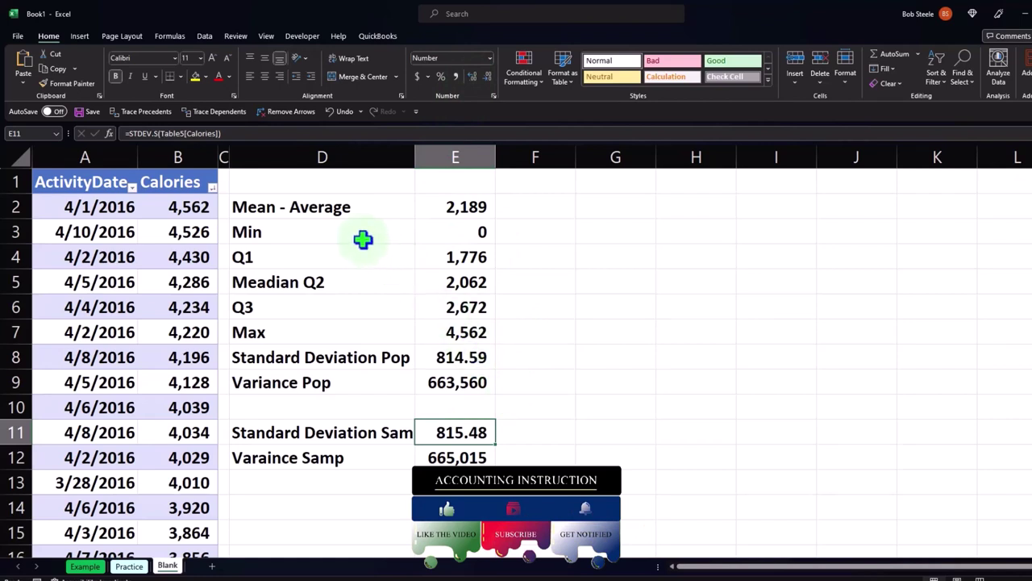
- Fill the statistics block D2:E12 with a light blue custom color from the standard color palette
{"action": "left_click_drag", "start_coordinate": [288, 207], "coordinate": [420, 444]}
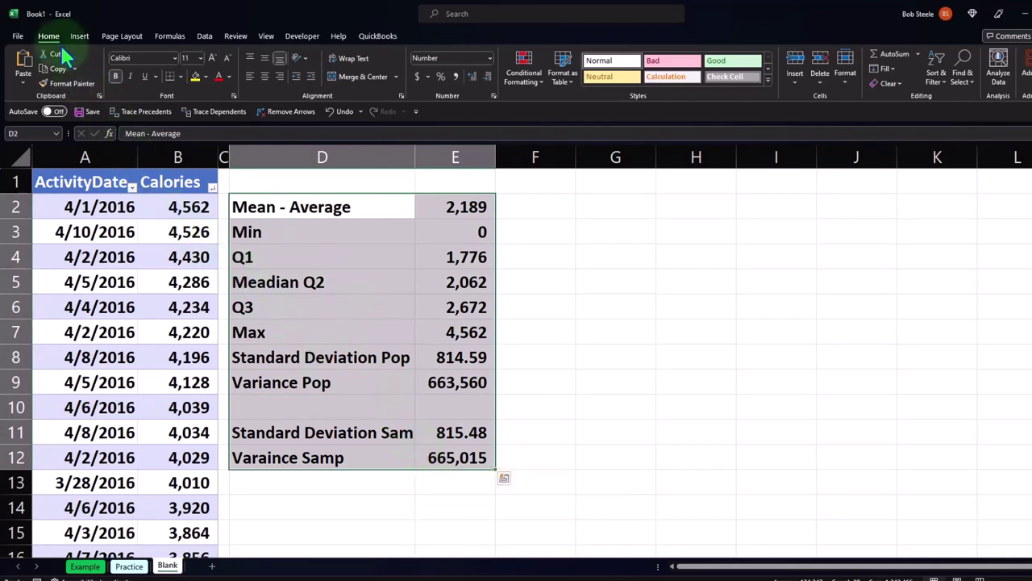
{"action": "left_click", "coordinate": [205, 77]}
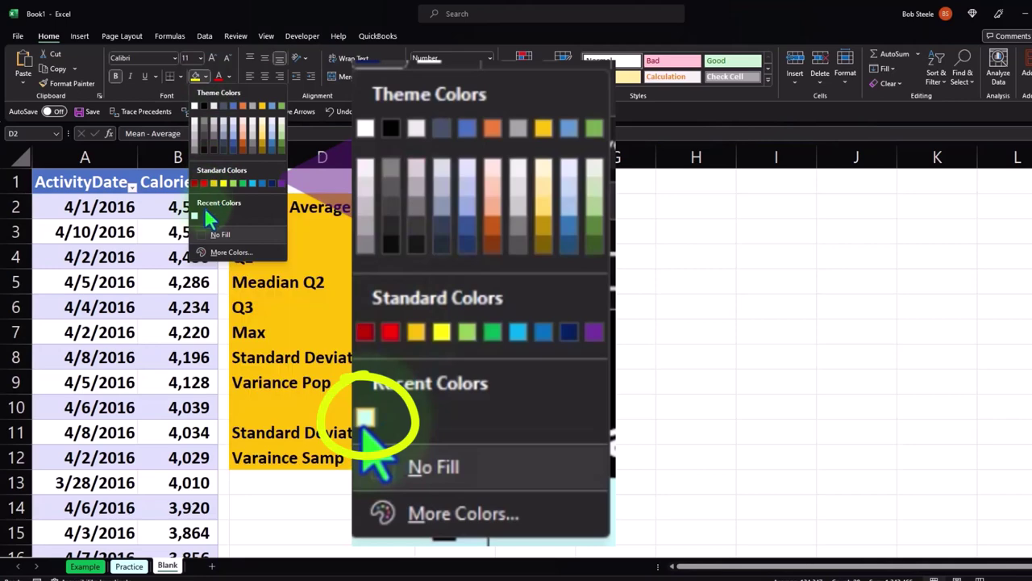
{"action": "left_click", "coordinate": [230, 252]}
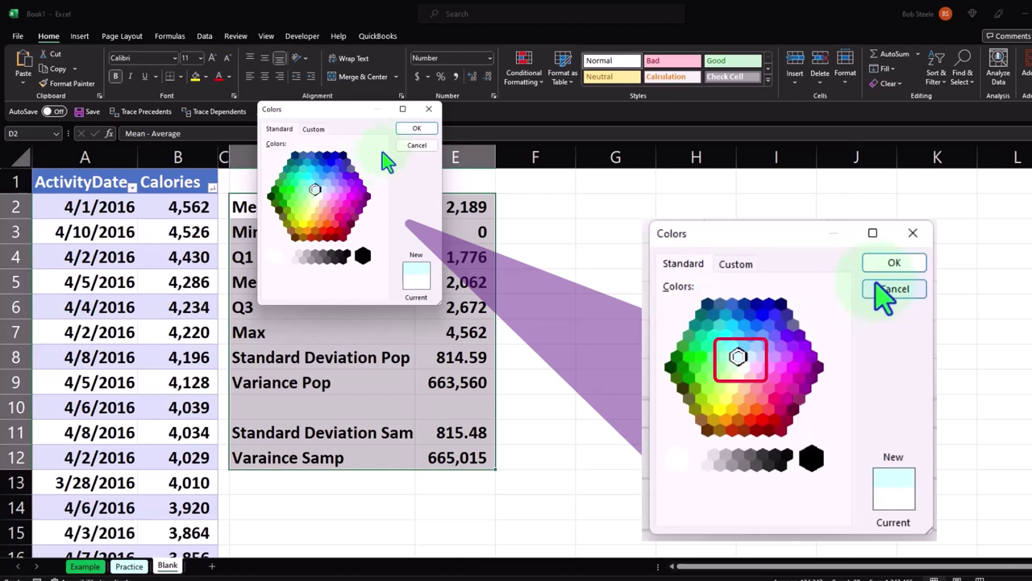
{"action": "left_click", "coordinate": [409, 142]}
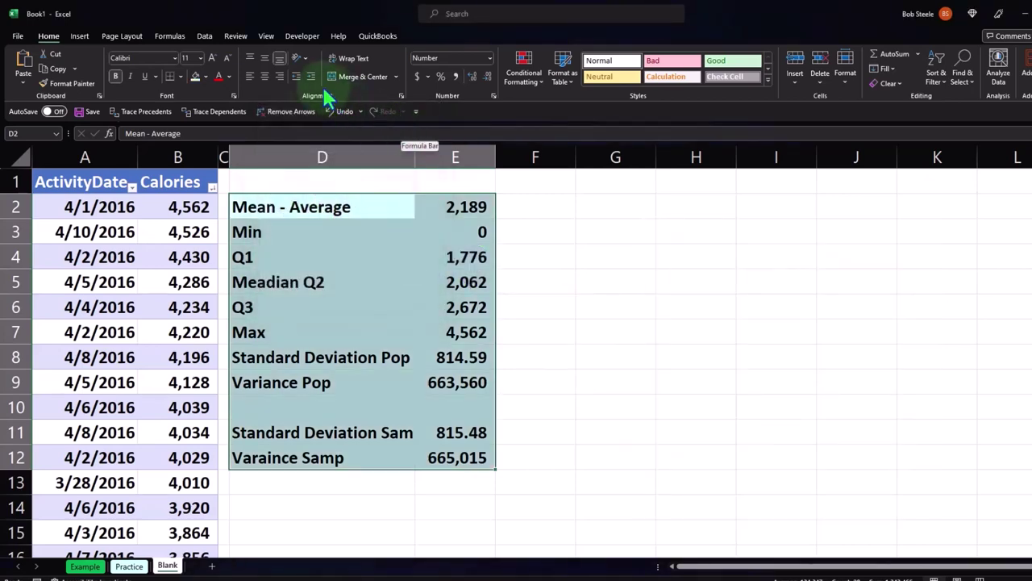
- Apply all borders to the statistics block D2:E12
{"action": "left_click", "coordinate": [180, 77]}
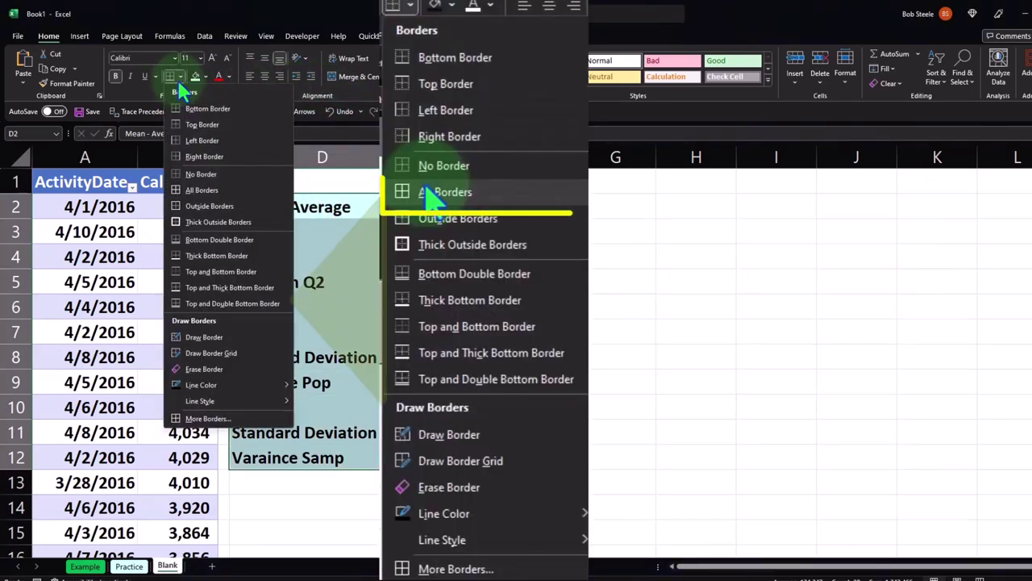
{"action": "left_click", "coordinate": [197, 191]}
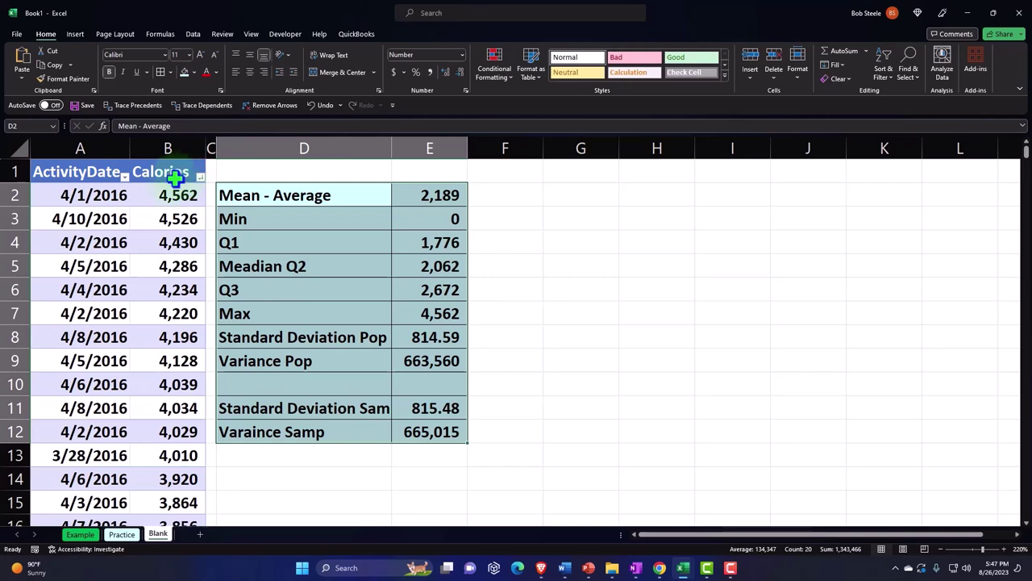
- Insert a histogram chart of the Calories column
{"action": "left_click", "coordinate": [168, 151]}
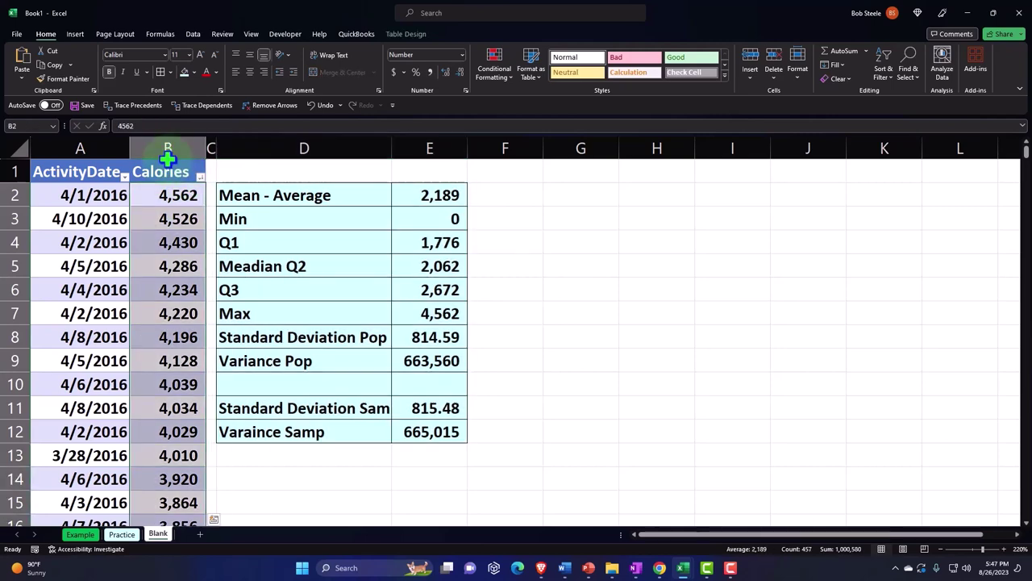
{"action": "left_click", "coordinate": [74, 34]}
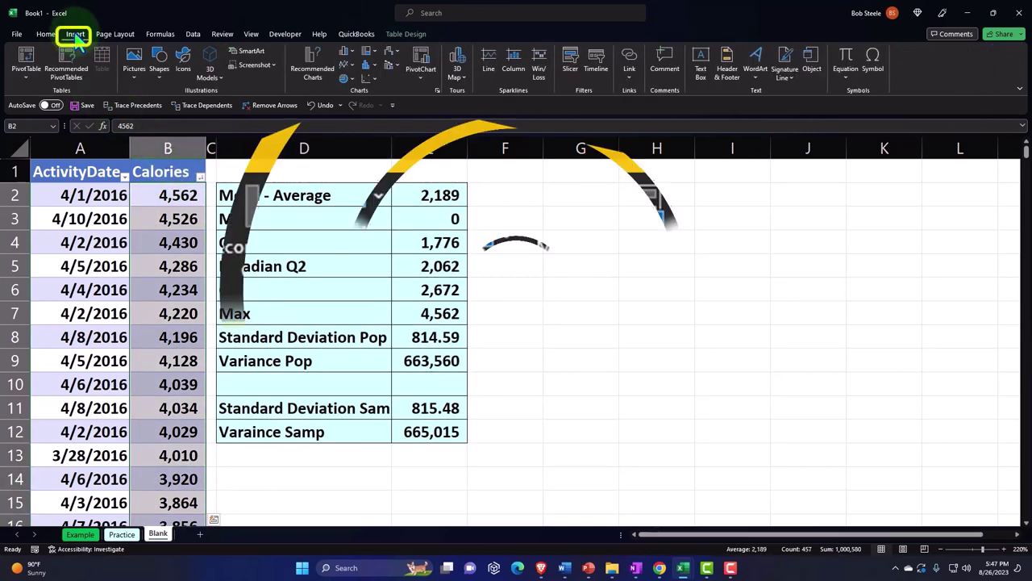
{"action": "left_click", "coordinate": [375, 65]}
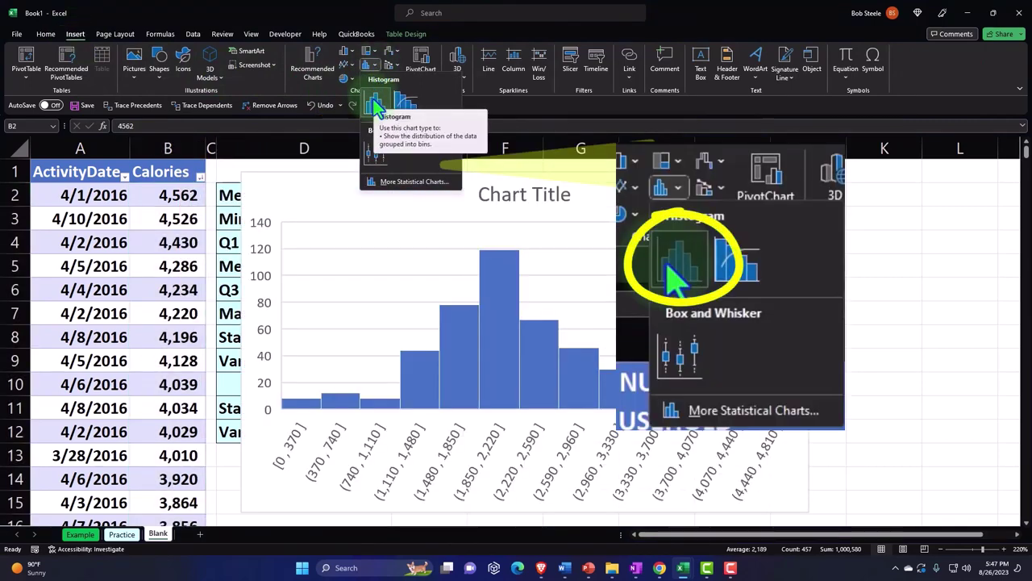
{"action": "left_click", "coordinate": [374, 105]}
- Place the histogram to the right of the statistics block over columns F to M, and delete its chart title
{"action": "left_click_drag", "start_coordinate": [383, 182], "coordinate": [506, 189]}
{"action": "left_click", "coordinate": [728, 208]}
{"action": "key", "text": "Delete"}
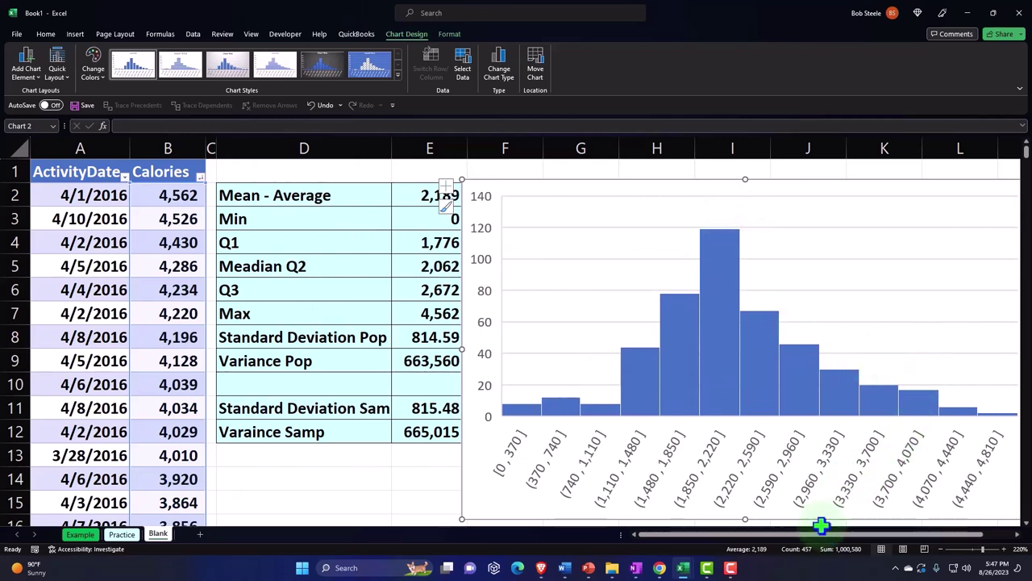
{"action": "left_click_drag", "start_coordinate": [824, 542], "coordinate": [845, 546]}
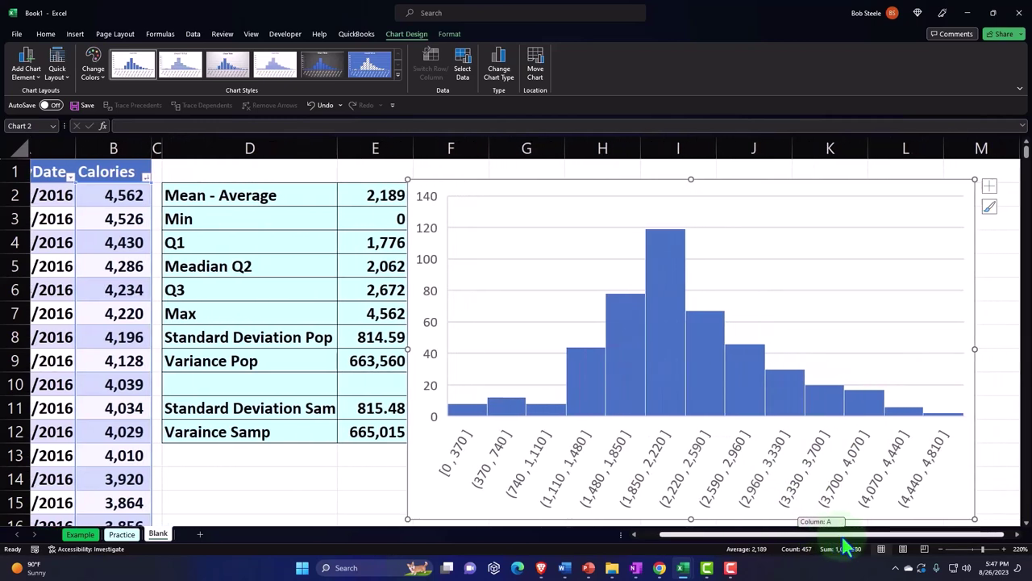
{"action": "left_click_drag", "start_coordinate": [507, 193], "coordinate": [526, 188]}
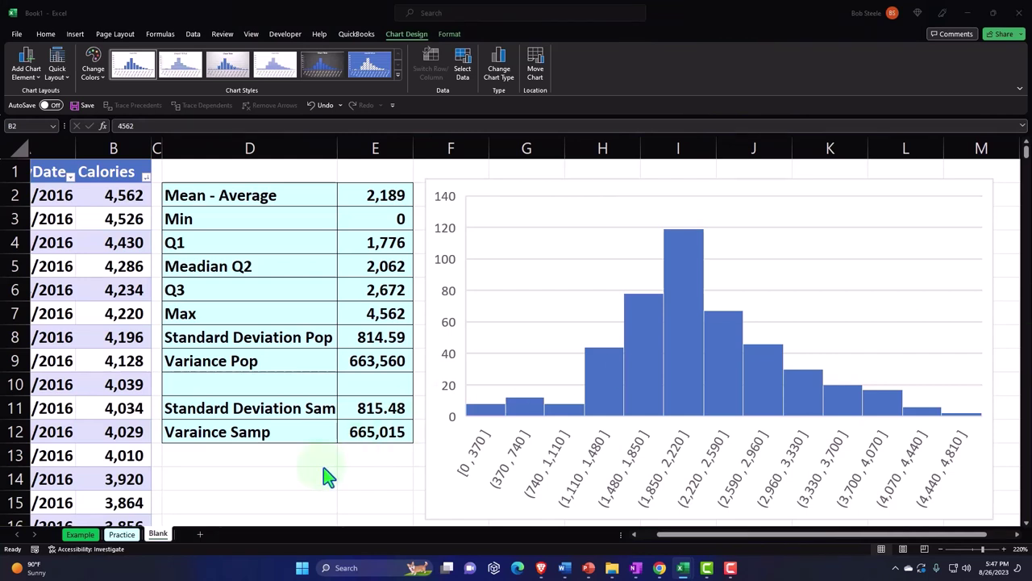
- Select the empty cell N1 in the blank area beyond the histogram
{"action": "left_click", "coordinate": [357, 460]}
{"action": "key", "text": "Right"}
{"action": "key", "text": "Right"}
{"action": "key", "text": "Right"}
{"action": "key", "text": "Right"}
{"action": "key", "text": "Right"}
{"action": "key", "text": "Right"}
{"action": "key", "text": "Right"}
{"action": "key", "text": "Right"}
{"action": "key", "text": "Right"}
{"action": "key", "text": "Right"}
{"action": "key", "text": "Right"}
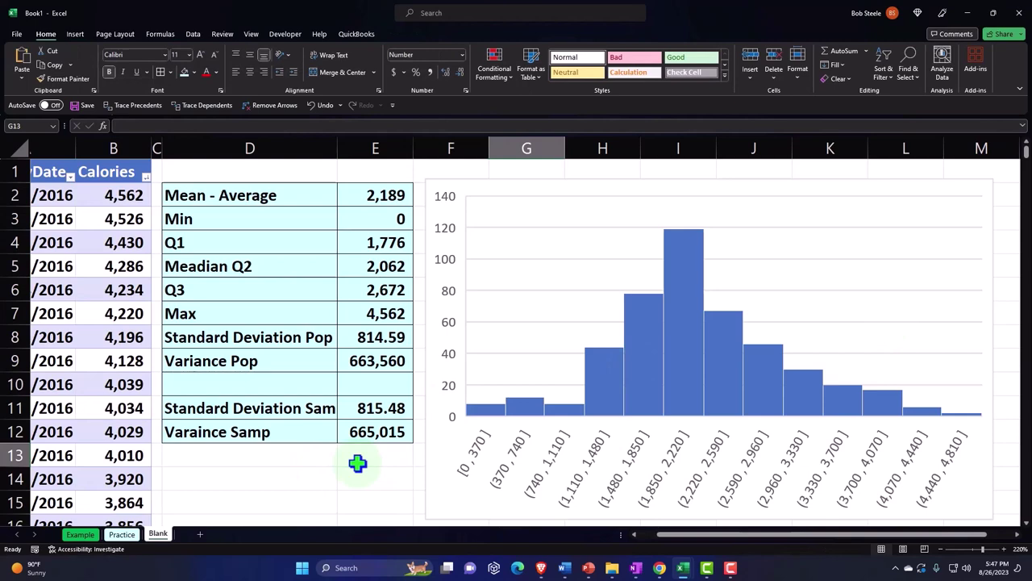
{"action": "key", "text": "Right"}
{"action": "key", "text": "Right"}
{"action": "key", "text": "Right"}
{"action": "key", "text": "Right"}
{"action": "key", "text": "Right"}
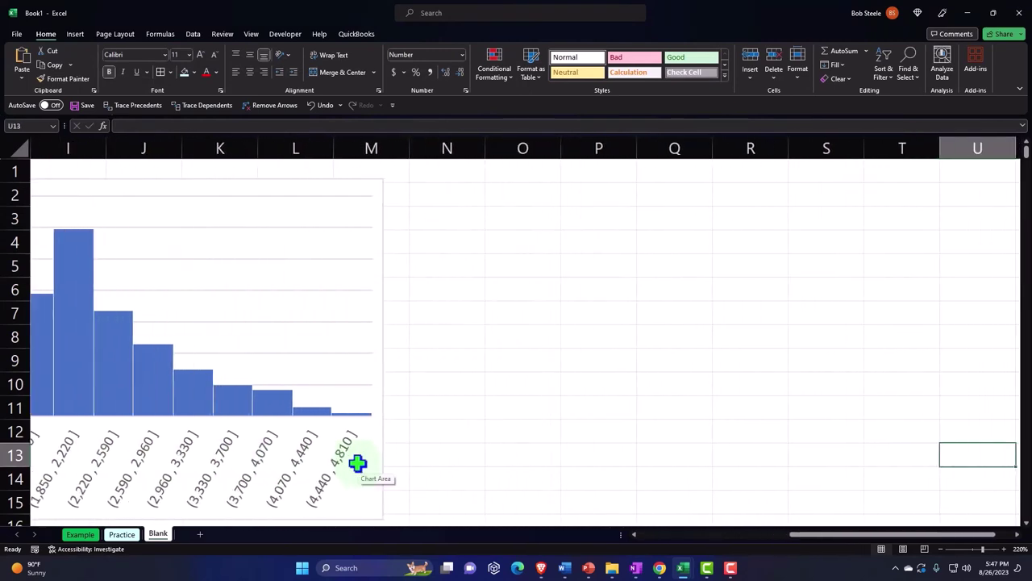
{"action": "left_click", "coordinate": [498, 211]}
{"action": "left_click", "coordinate": [452, 173]}
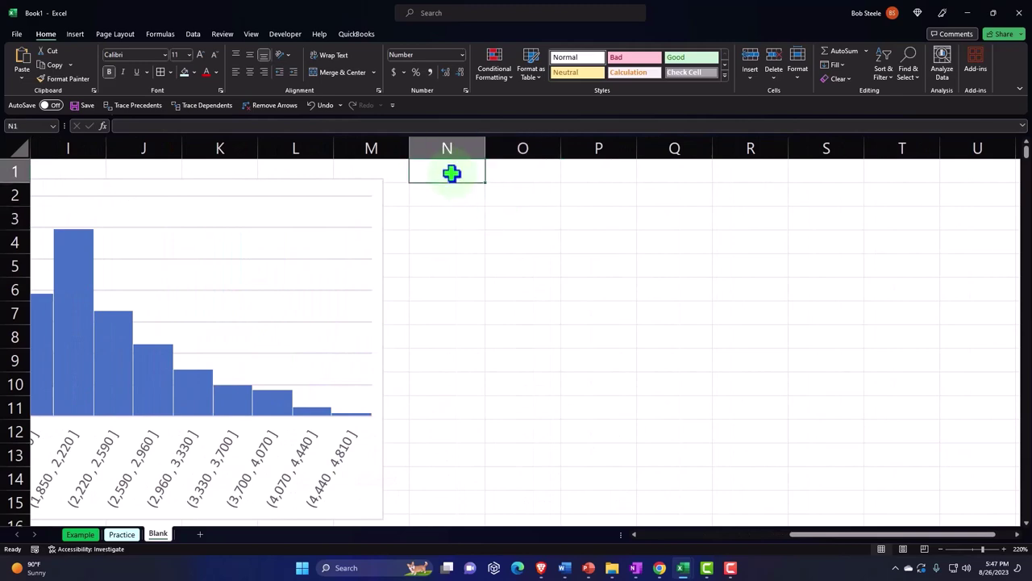
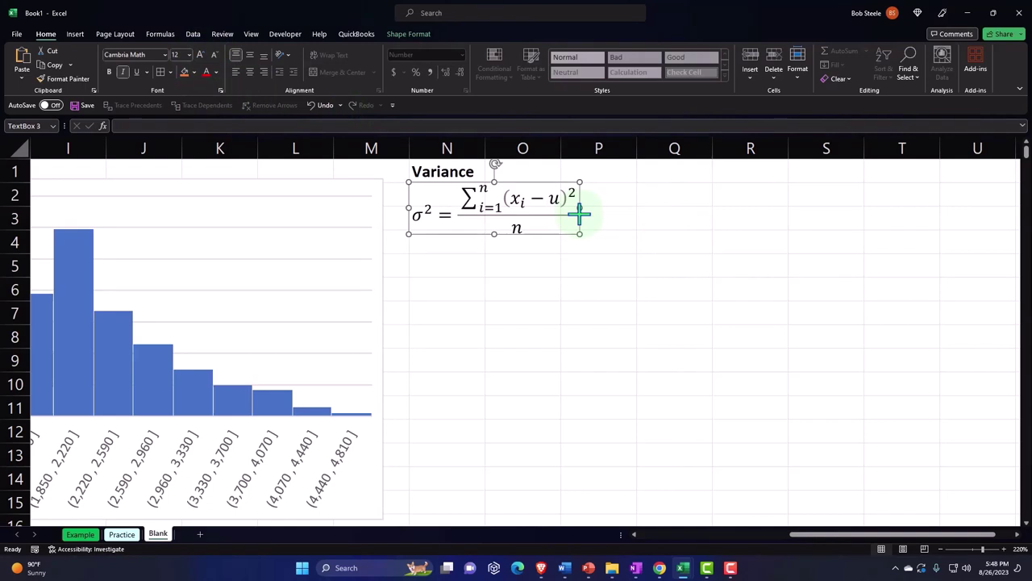
- Try handwriting x̄ as an ink equation in the variance formula's text box
{"action": "left_click", "coordinate": [74, 34]}
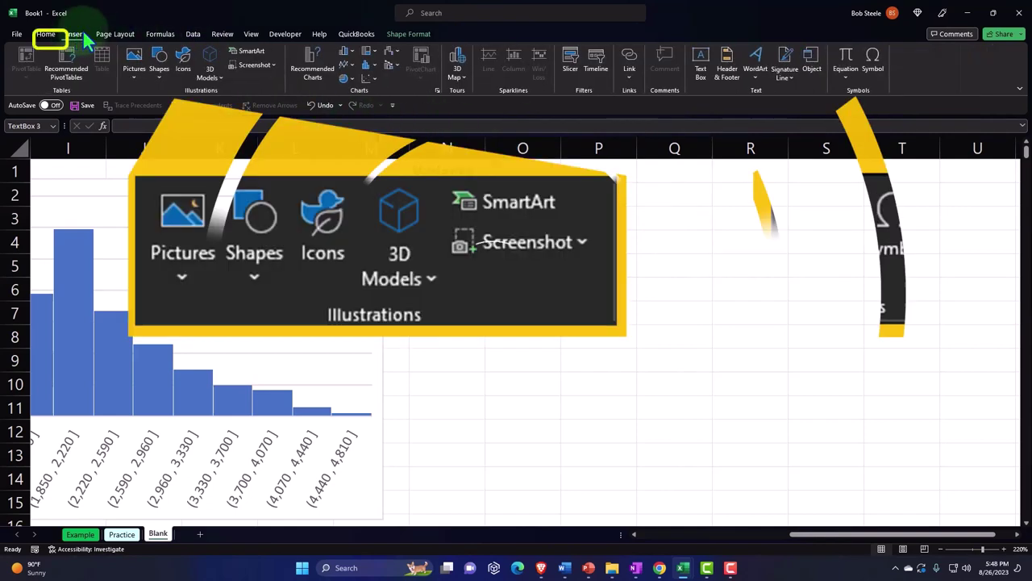
{"action": "left_click", "coordinate": [846, 56]}
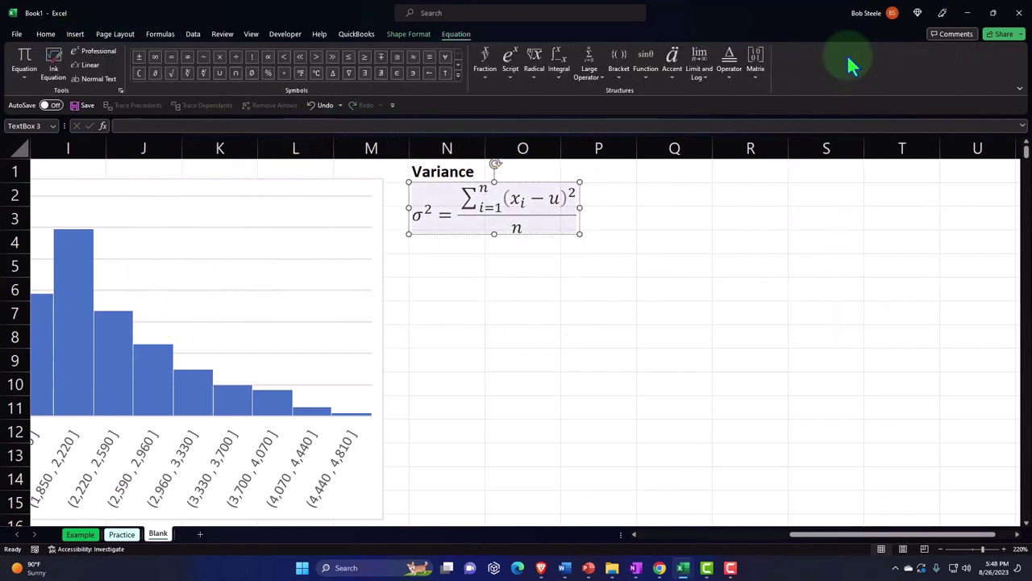
{"action": "left_click", "coordinate": [53, 64]}
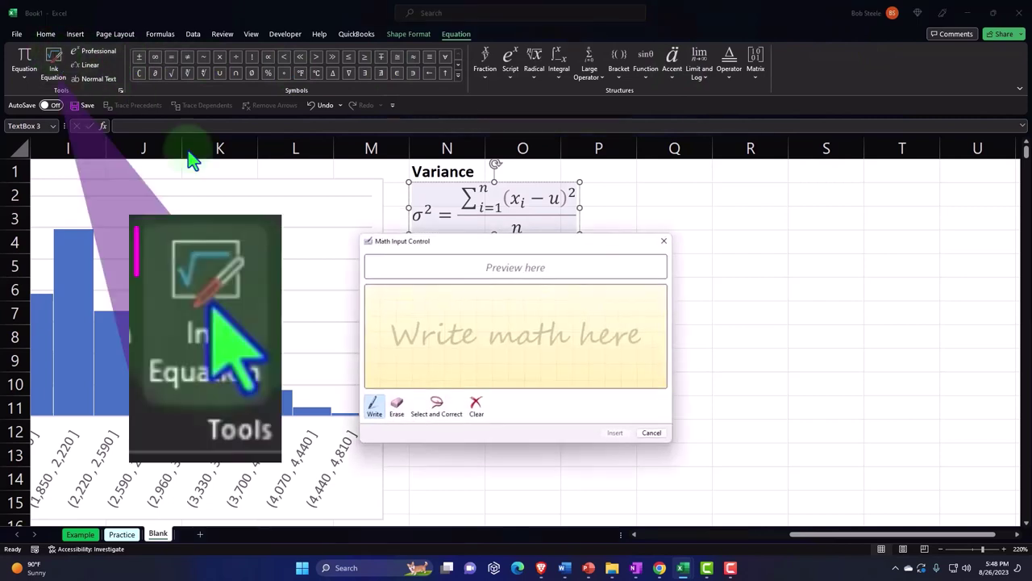
{"action": "mouse_move", "coordinate": [391, 316]}
{"action": "left_mouse_down"}
{"action": "mouse_move", "coordinate": [403, 331]}
{"action": "mouse_move", "coordinate": [393, 330]}
{"action": "left_mouse_up"}
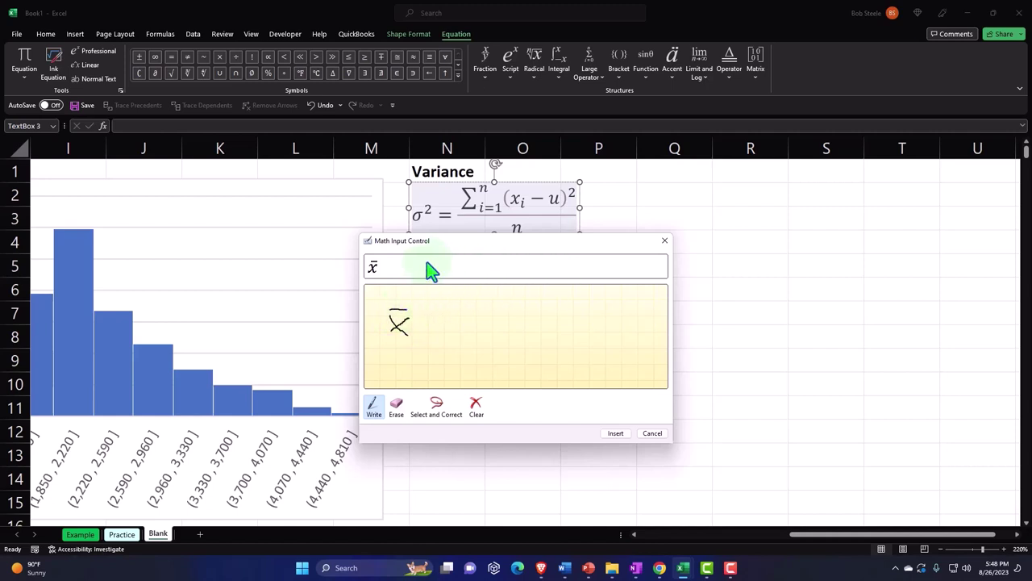
{"action": "left_click", "coordinate": [663, 242]}
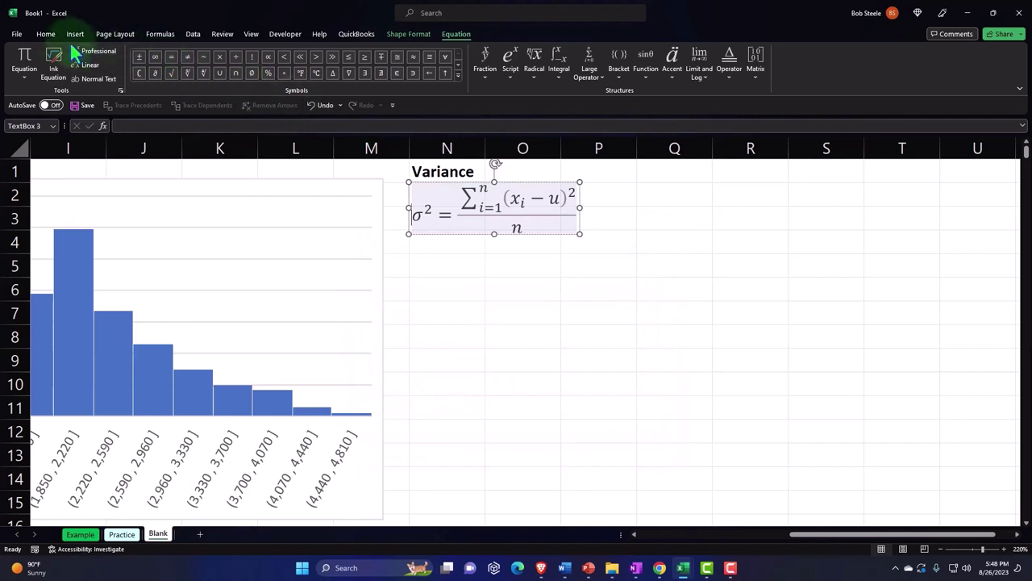
- Fill the variance formula's text box with gold
{"action": "left_click", "coordinate": [45, 34]}
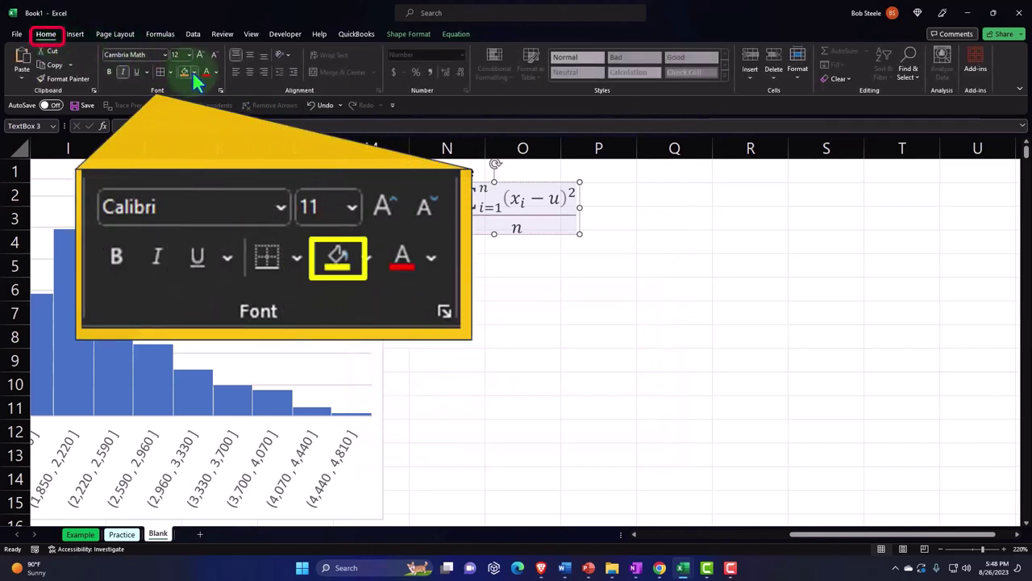
{"action": "left_click", "coordinate": [195, 71]}
{"action": "left_click", "coordinate": [203, 192]}
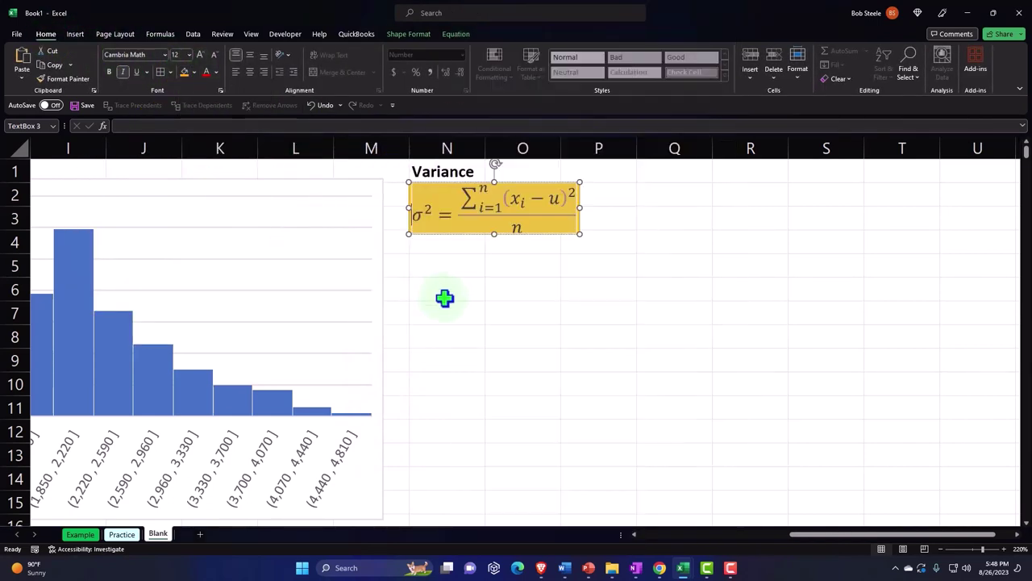
- Format the Variance heading across N1:P1 with a black fill and white font
{"action": "left_click", "coordinate": [442, 168]}
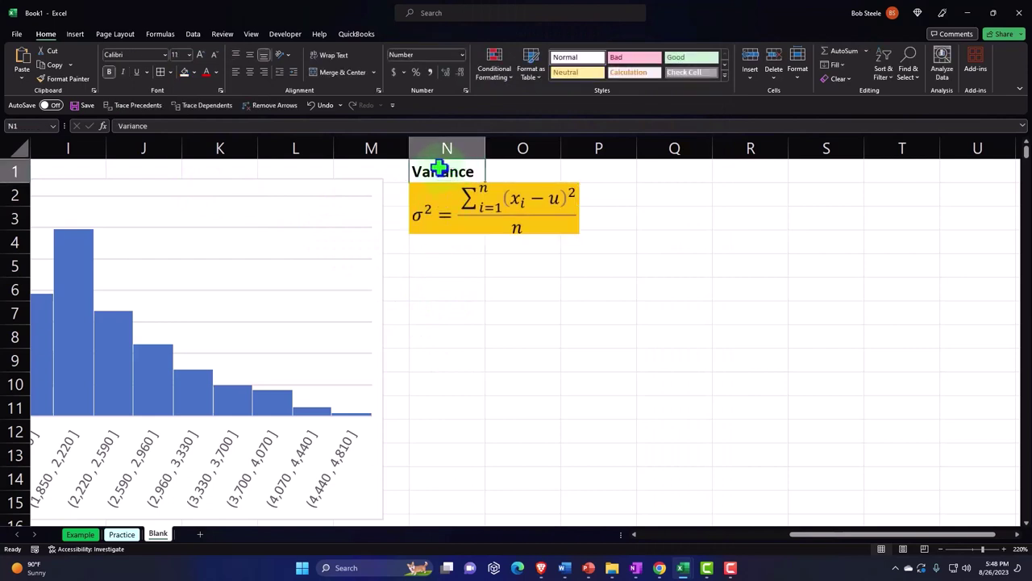
{"action": "left_click_drag", "start_coordinate": [440, 166], "coordinate": [592, 166]}
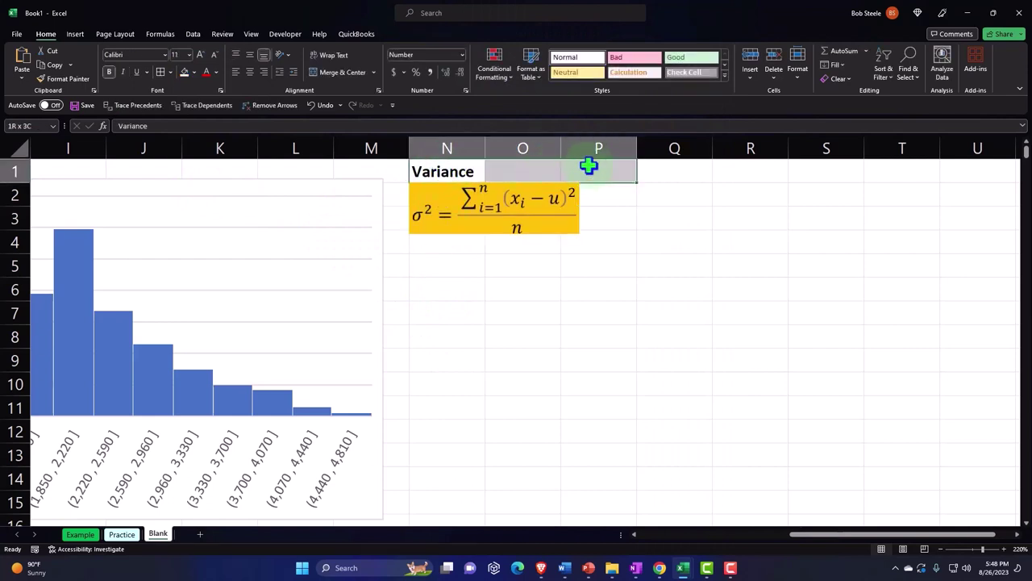
{"action": "left_click", "coordinate": [193, 71]}
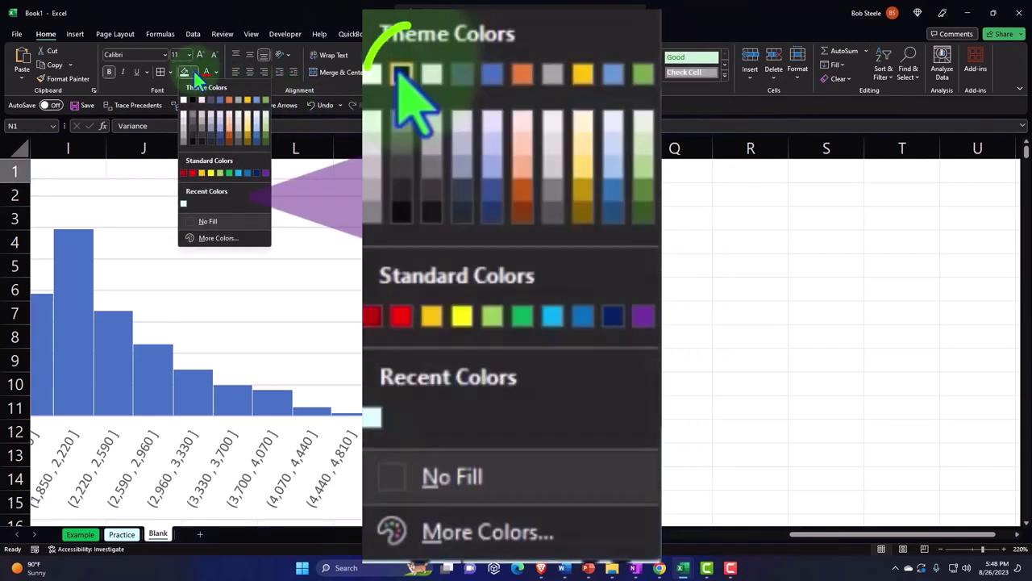
{"action": "left_click", "coordinate": [195, 105]}
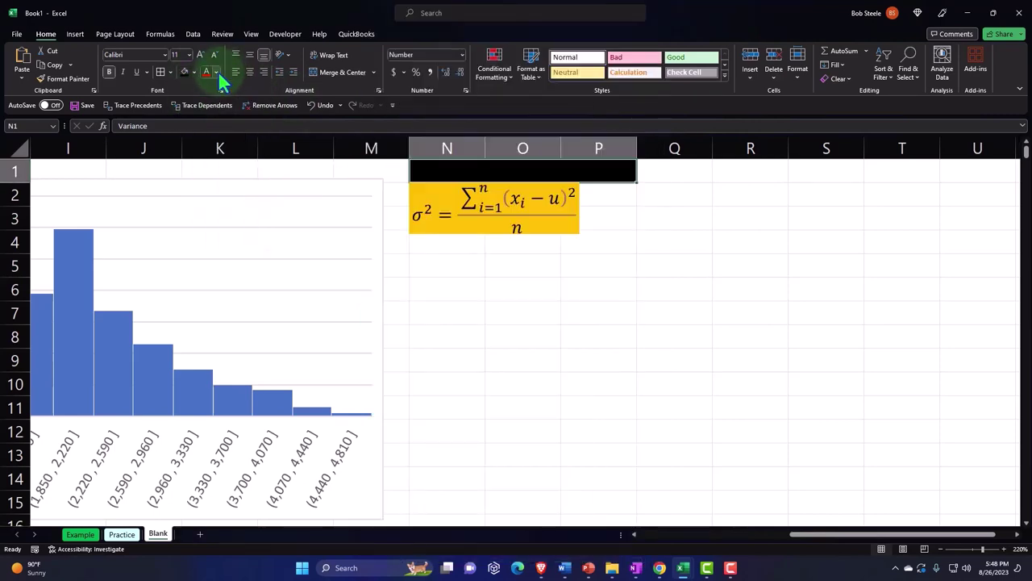
{"action": "left_click", "coordinate": [216, 72]}
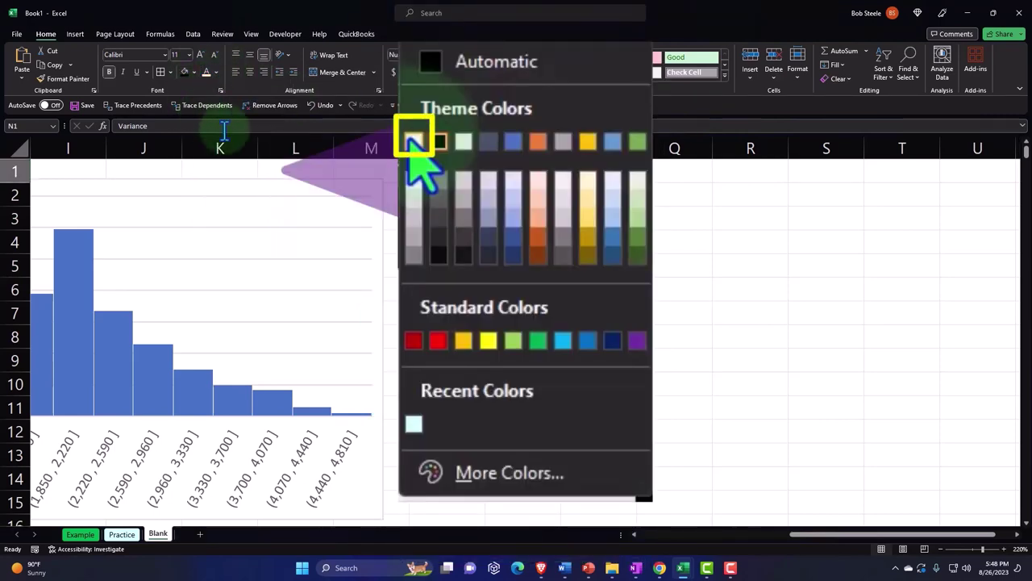
{"action": "left_click", "coordinate": [209, 116]}
- Enter the heading Standard Deviation in N5 below the variance formula
{"action": "left_click", "coordinate": [434, 273]}
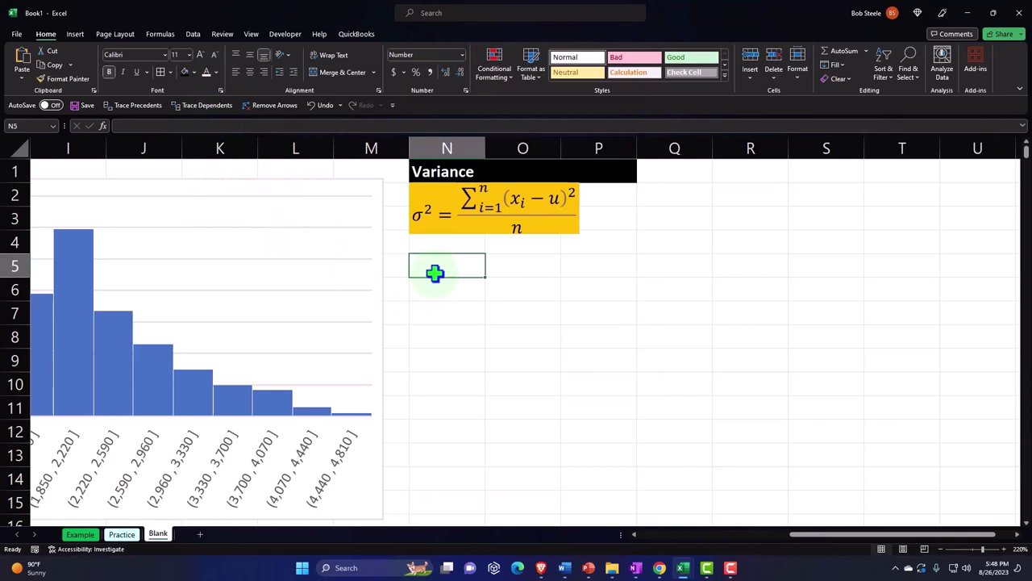
{"action": "type", "text": "Standard"}
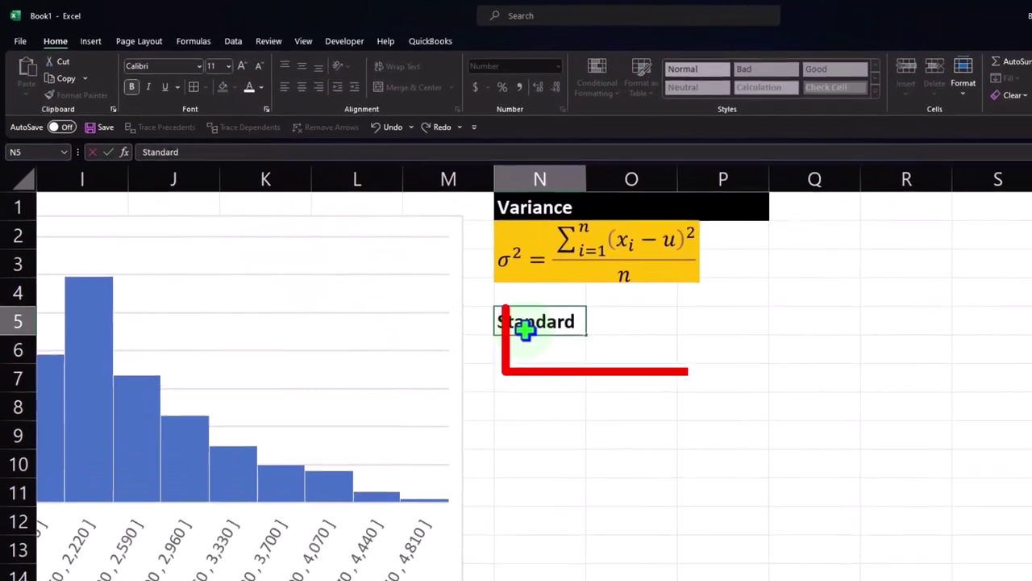
{"action": "type", "text": " Deviation"}
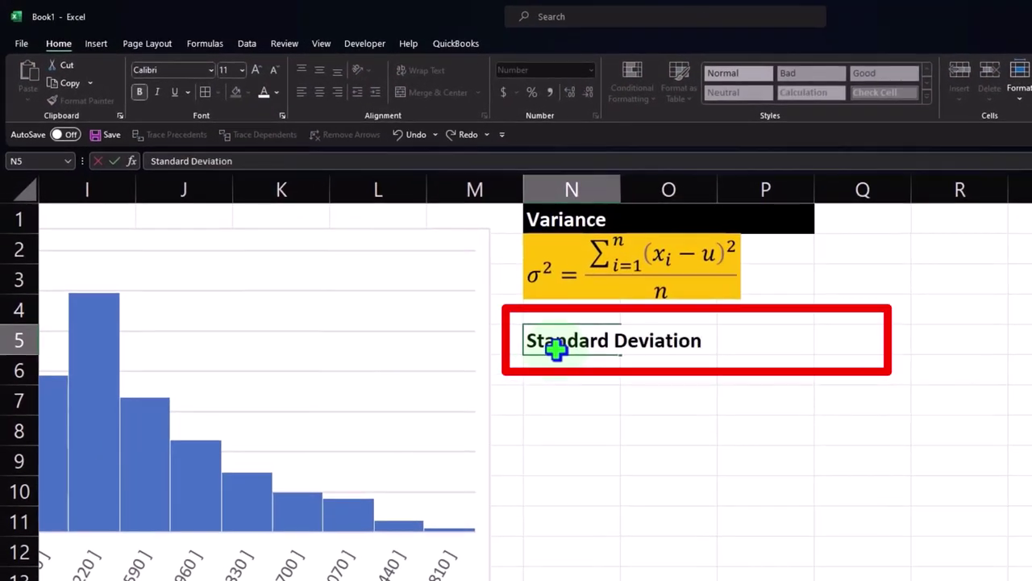
{"action": "key", "text": "ctrl+Return"}
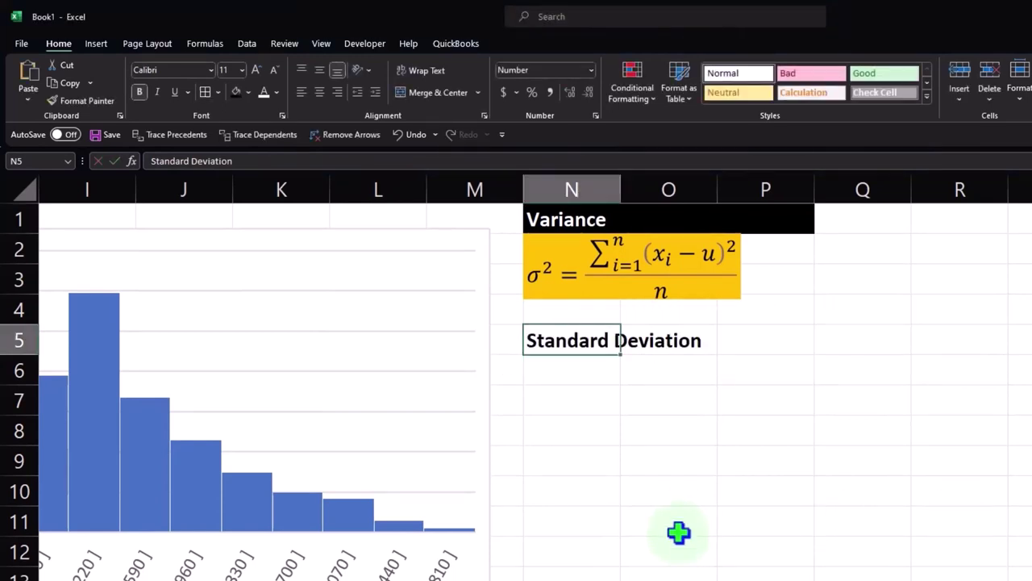
- Paste the copied standard deviation equation below its heading and format it at 12 pt with a gold fill
{"action": "key", "text": "ctrl+v"}
{"action": "left_click_drag", "start_coordinate": [728, 434], "coordinate": [735, 487]}
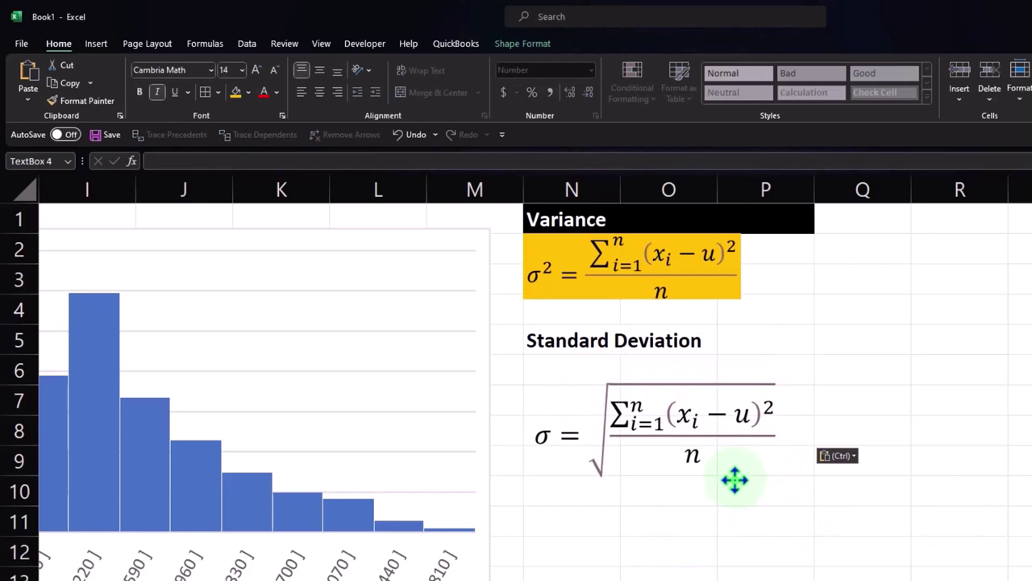
{"action": "left_click", "coordinate": [275, 70]}
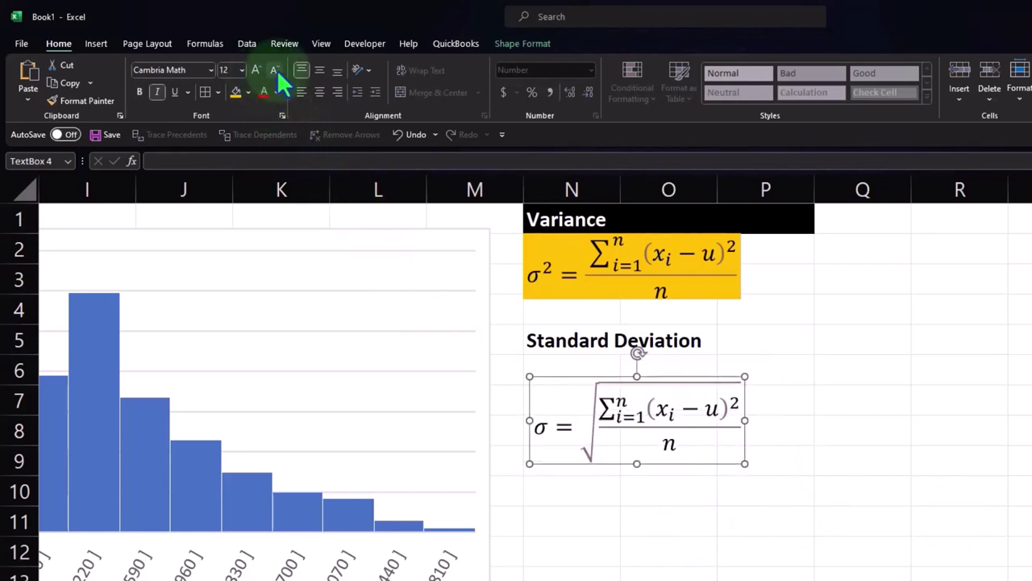
{"action": "left_click", "coordinate": [236, 91]}
- Format the Standard Deviation heading across N5:P5 with a black fill and white font
{"action": "left_click_drag", "start_coordinate": [558, 341], "coordinate": [734, 342]}
{"action": "left_click", "coordinate": [233, 90]}
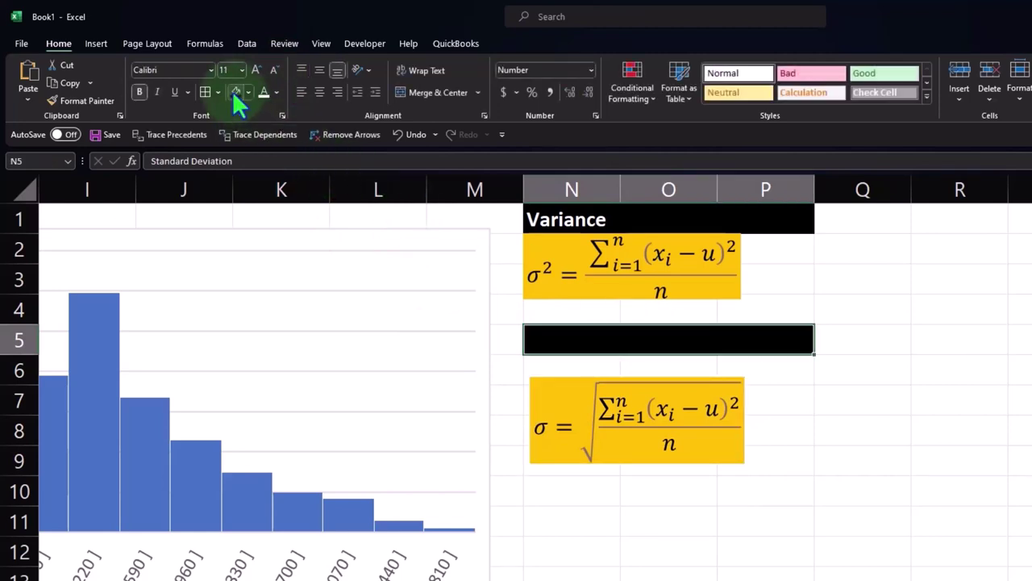
{"action": "left_click", "coordinate": [263, 91]}
{"action": "left_click", "coordinate": [641, 513]}
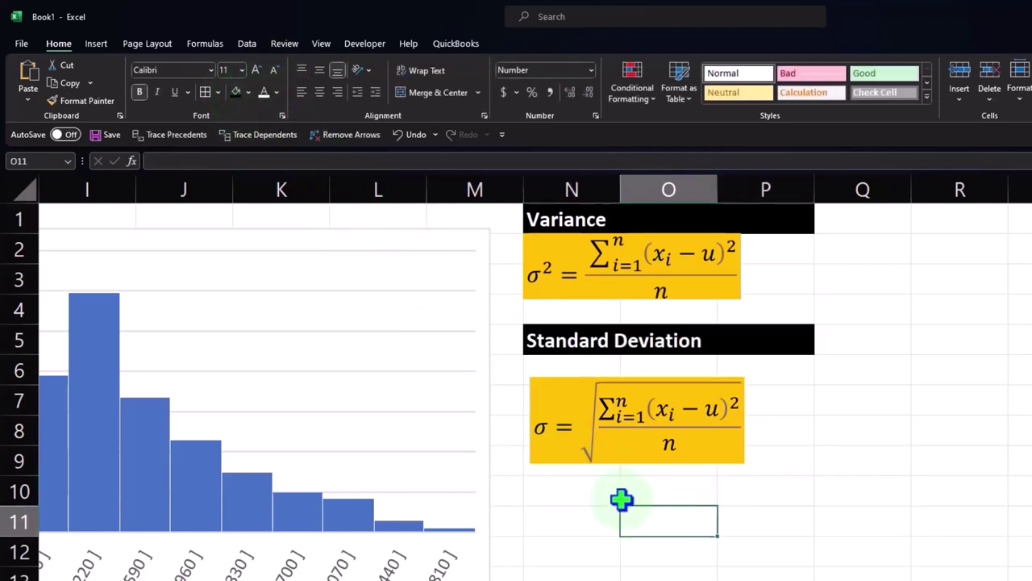
{"action": "left_click", "coordinate": [575, 465]}
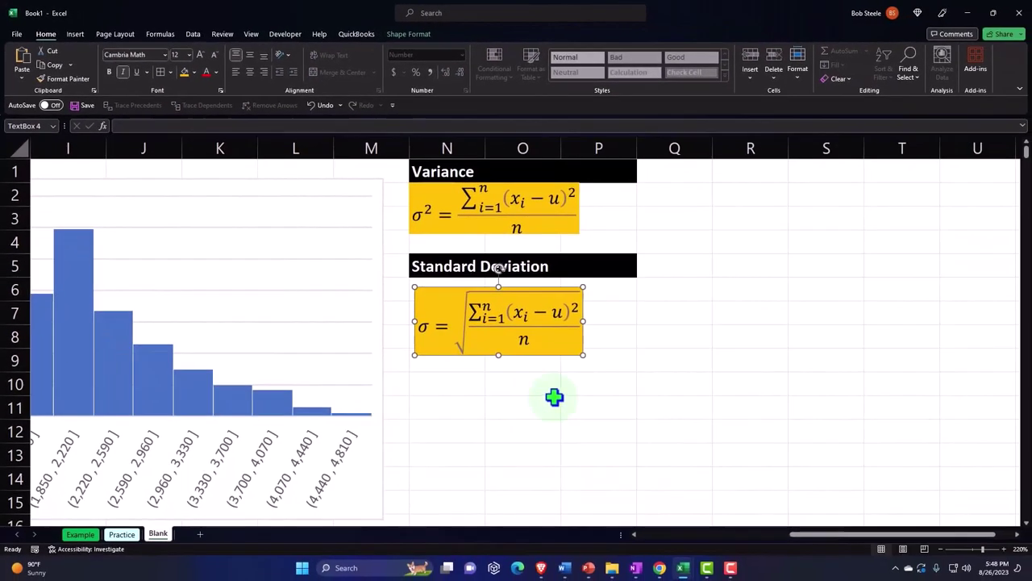
{"action": "left_click", "coordinate": [648, 342]}
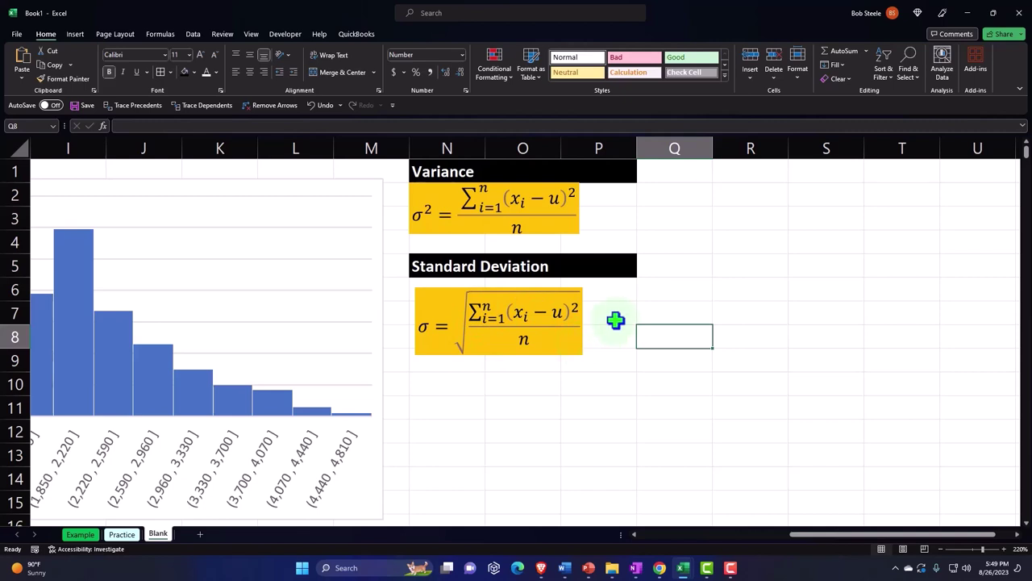
{"action": "left_click_drag", "start_coordinate": [806, 546], "coordinate": [553, 553]}
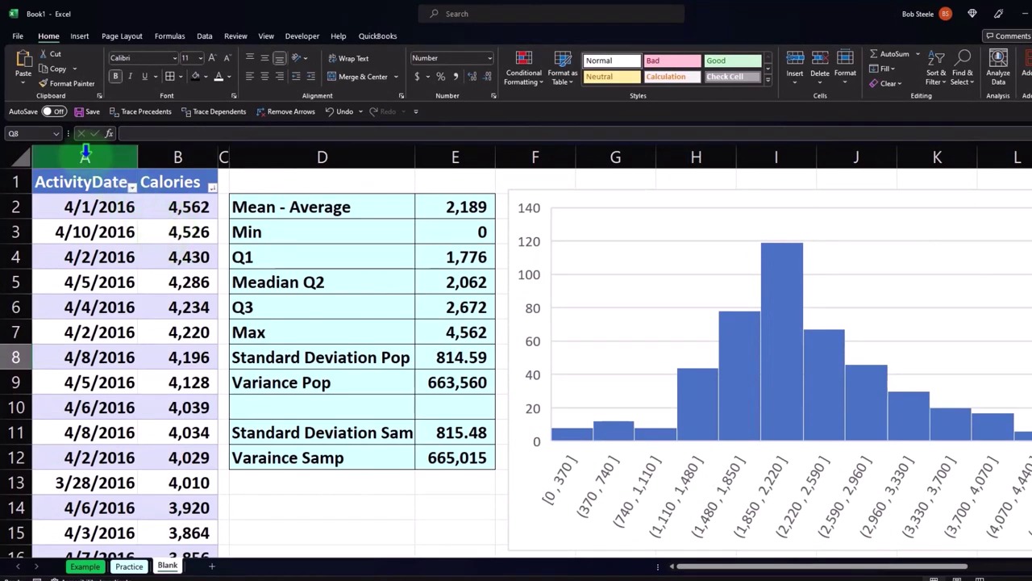
- Copy the ActivityDate and Calories columns A:B to R1 and narrow the blank column Q beside the copy
{"action": "left_click_drag", "start_coordinate": [84, 153], "coordinate": [141, 157]}
{"action": "right_click", "coordinate": [152, 228]}
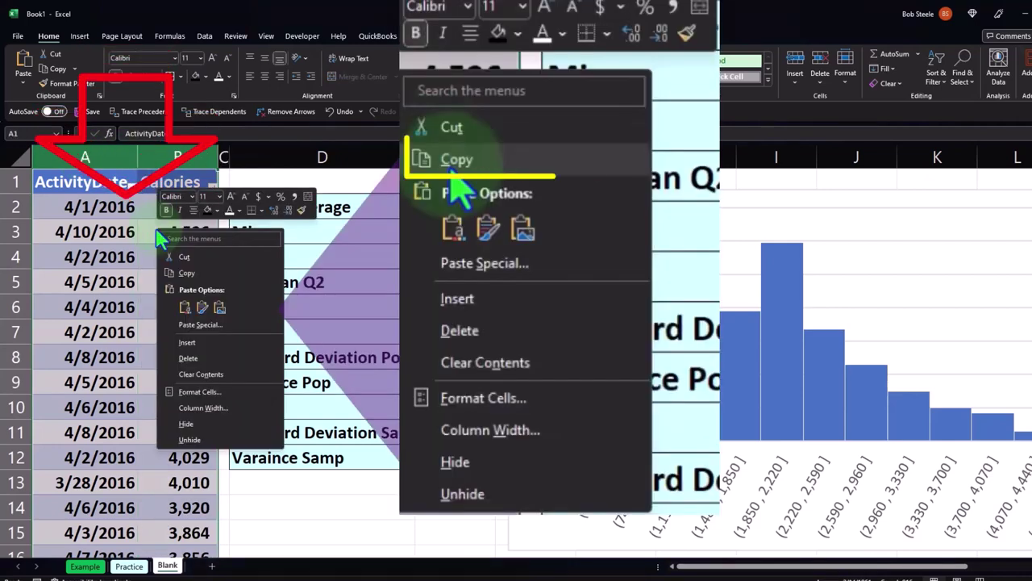
{"action": "left_click", "coordinate": [186, 275]}
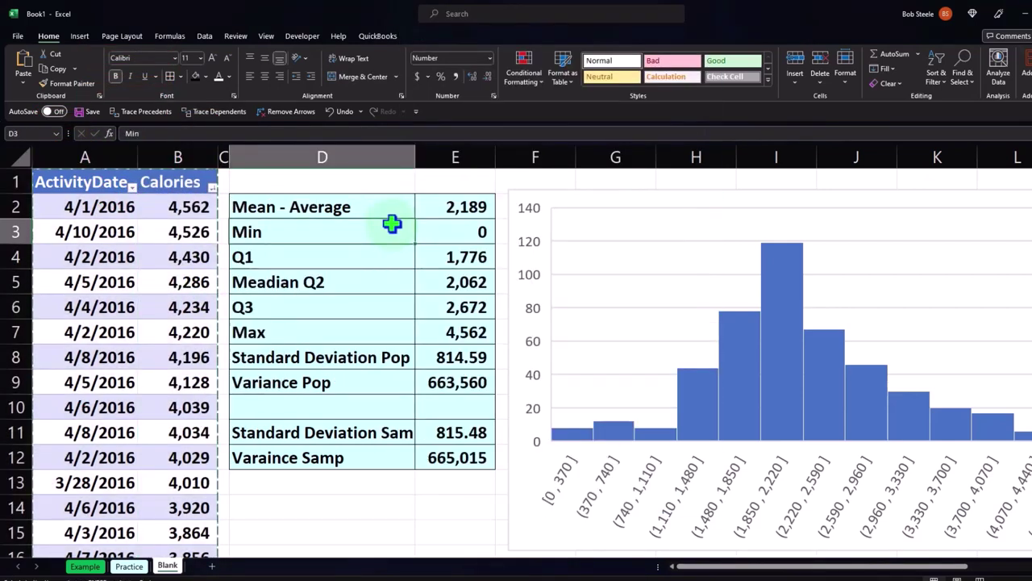
{"action": "left_click", "coordinate": [392, 224]}
{"action": "key", "text": "Right"}
{"action": "key", "text": "Right"}
{"action": "key", "text": "Right"}
{"action": "key", "text": "Right"}
{"action": "key", "text": "Right"}
{"action": "key", "text": "Right"}
{"action": "key", "text": "Right"}
{"action": "key", "text": "Right"}
{"action": "key", "text": "Right"}
{"action": "key", "text": "Right"}
{"action": "key", "text": "Right"}
{"action": "key", "text": "Right"}
{"action": "key", "text": "Right"}
{"action": "key", "text": "Right"}
{"action": "key", "text": "Right"}
{"action": "key", "text": "Right"}
{"action": "key", "text": "Right"}
{"action": "key", "text": "Right"}
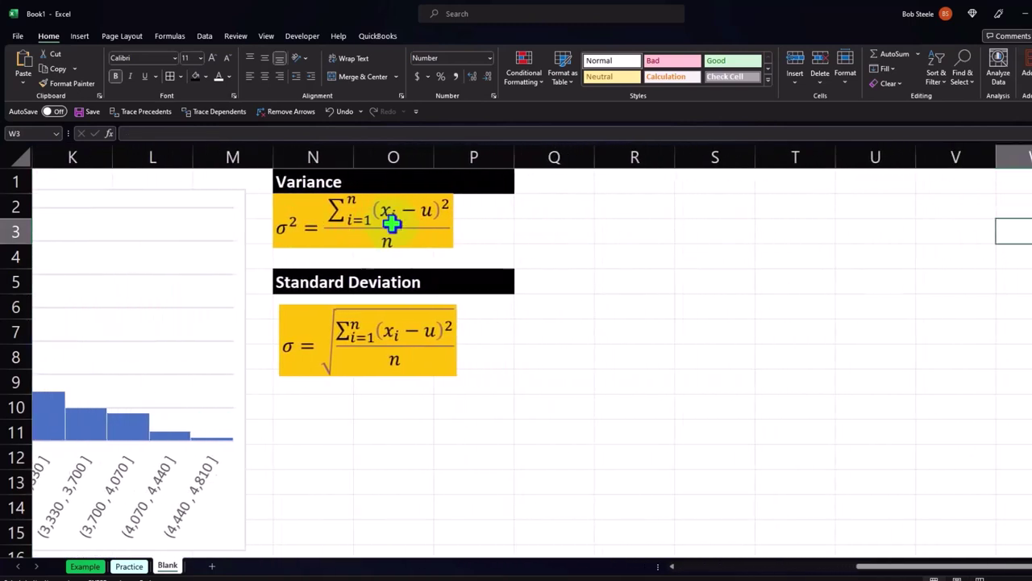
{"action": "left_click", "coordinate": [639, 184]}
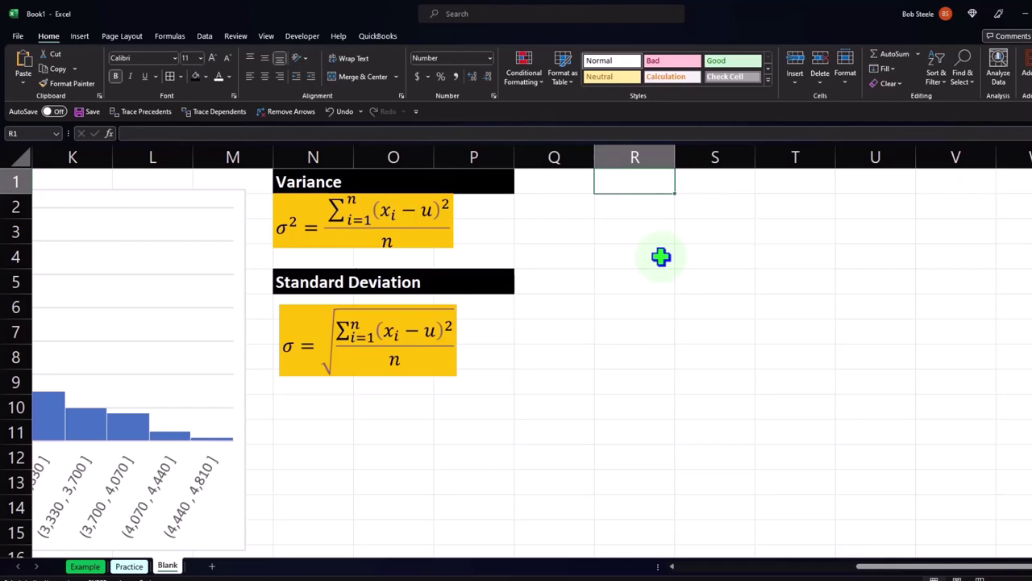
{"action": "right_click", "coordinate": [634, 179]}
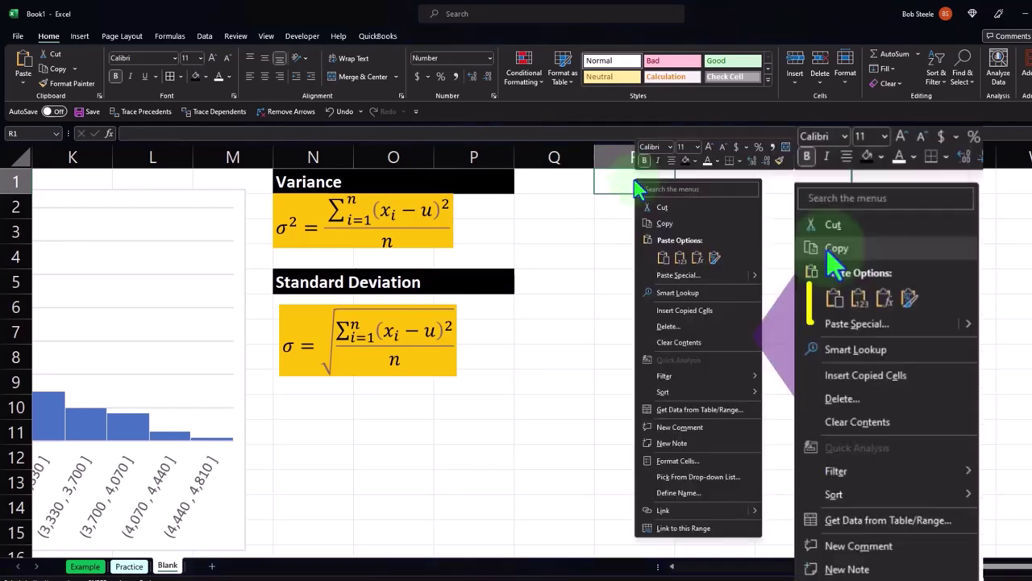
{"action": "left_click", "coordinate": [668, 254]}
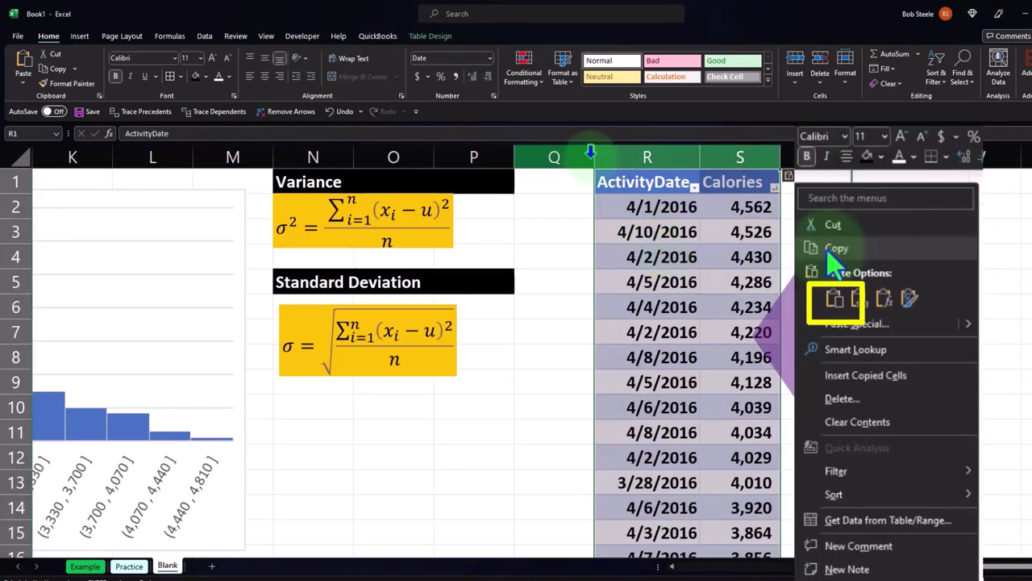
{"action": "left_click_drag", "start_coordinate": [594, 157], "coordinate": [526, 166]}
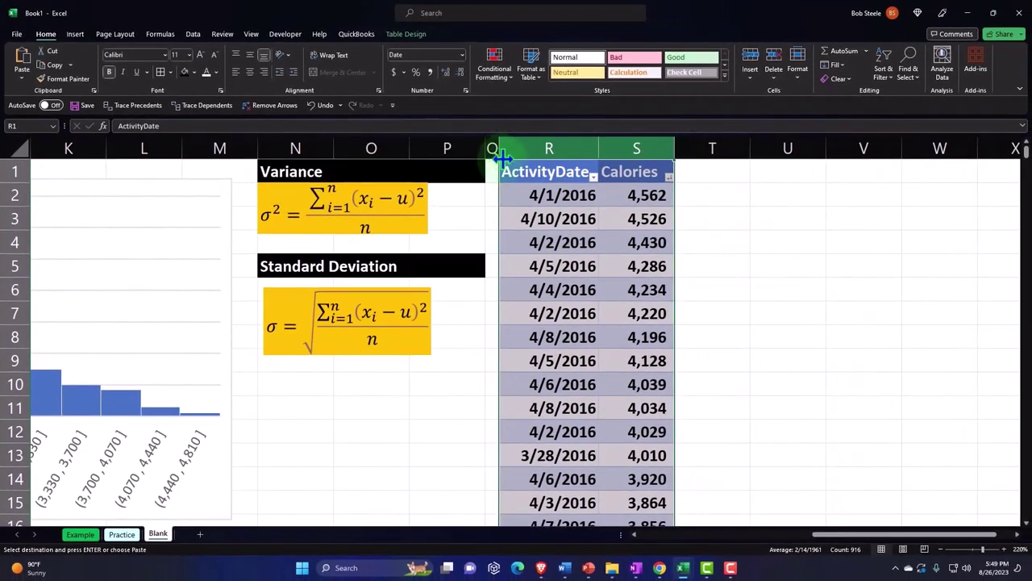
- Add a Mean column to the copied table by entering the heading in T1
{"action": "left_click", "coordinate": [712, 173]}
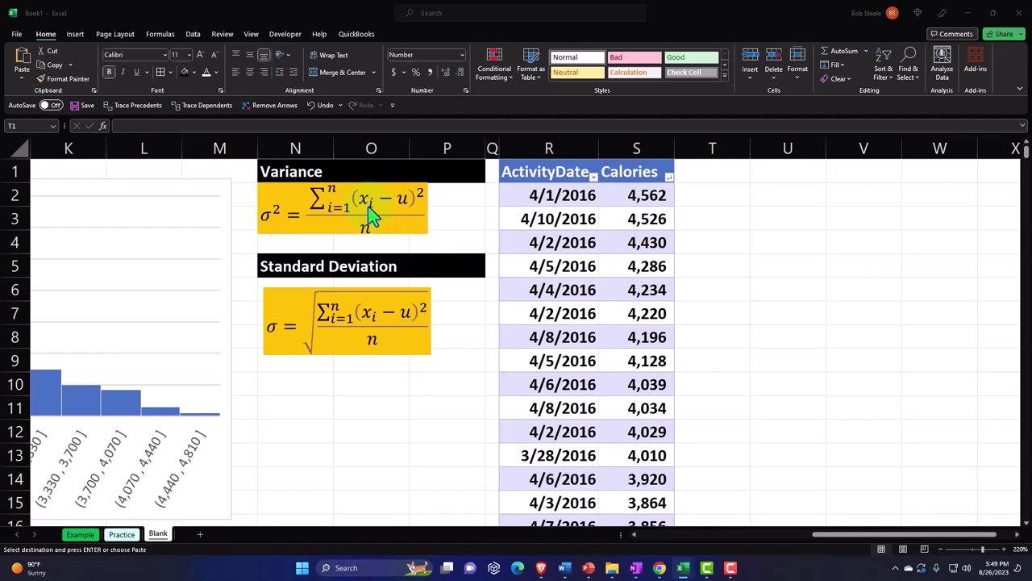
{"action": "left_click", "coordinate": [736, 179]}
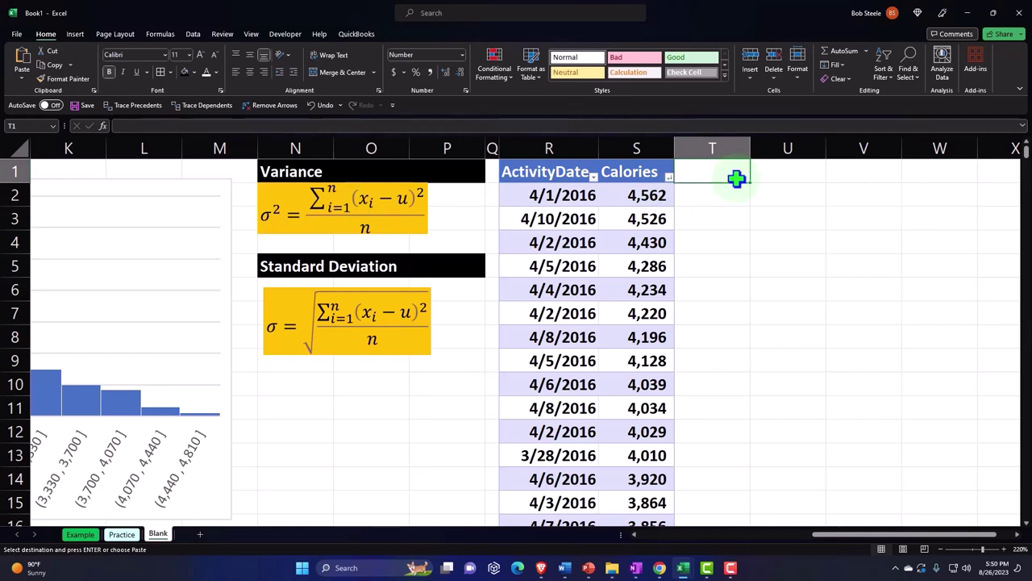
{"action": "type", "text": "M"}
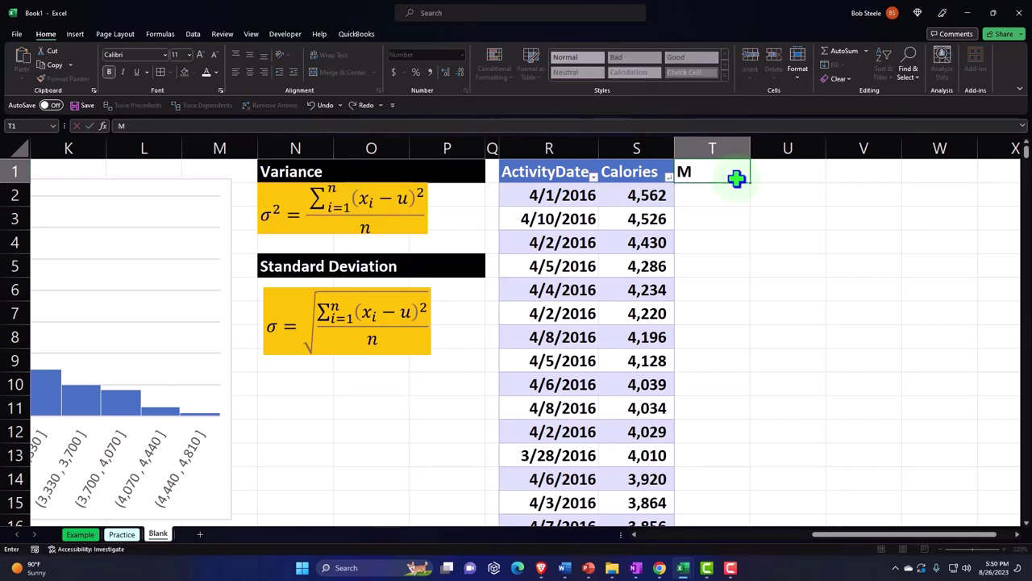
{"action": "type", "text": "ean"}
{"action": "key", "text": "Return"}
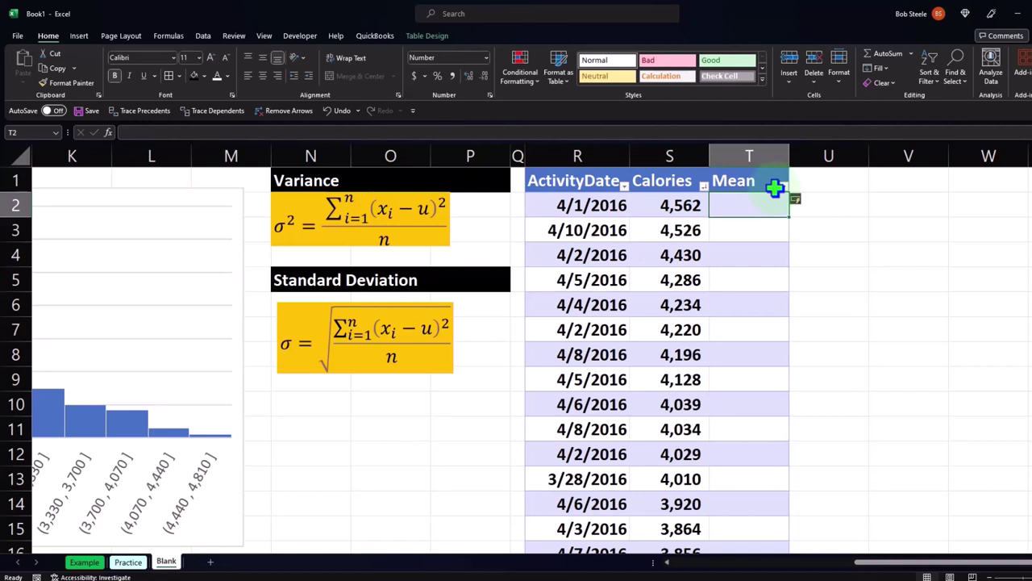
{"action": "type", "text": "="}
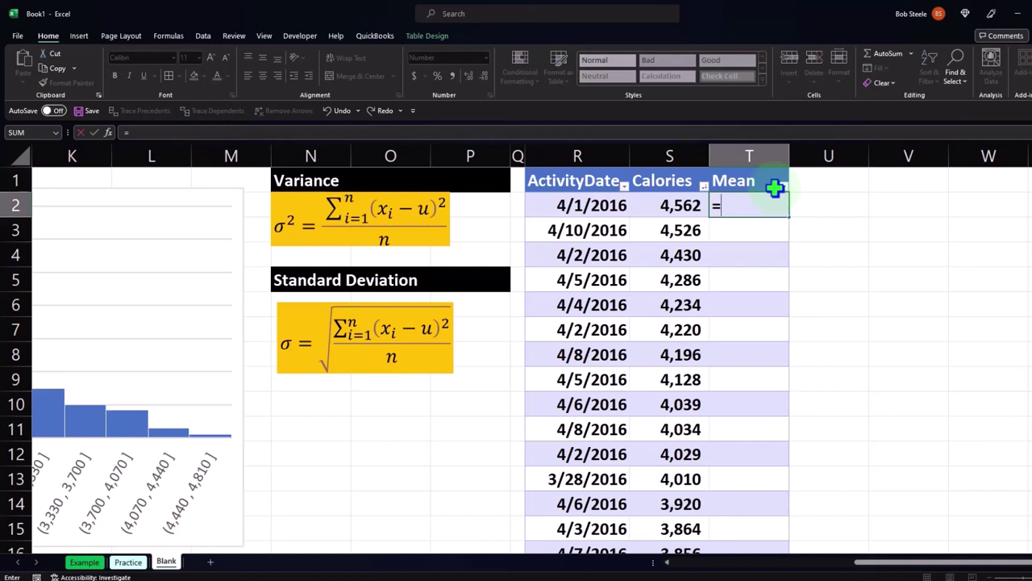
{"action": "key", "text": "Left"}
{"action": "key", "text": "Left"}
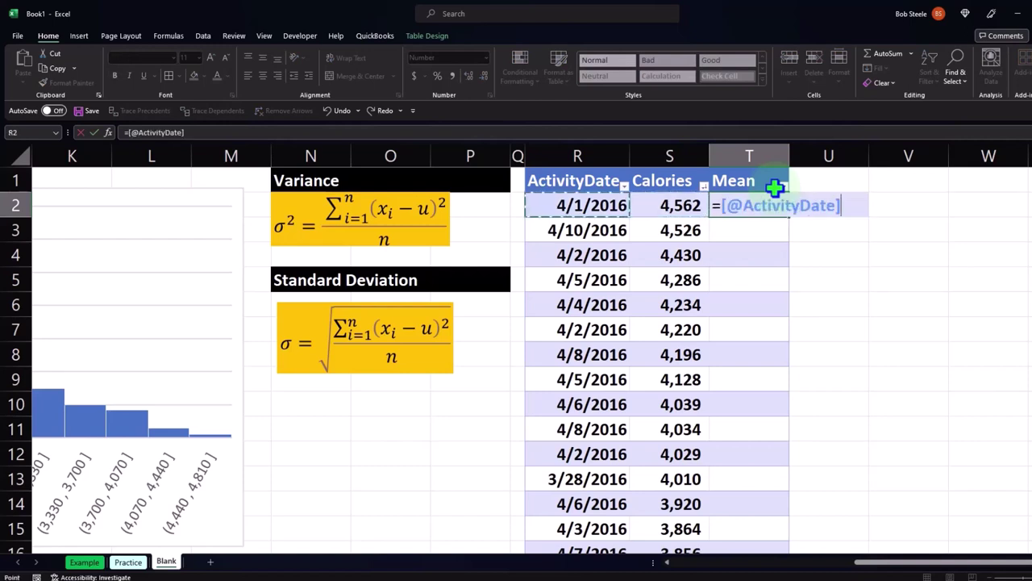
{"action": "key", "text": "Right"}
{"action": "key", "text": "Right"}
{"action": "key", "text": "BackSpace"}
{"action": "key", "text": "BackSpace"}
{"action": "key", "text": "BackSpace"}
{"action": "key", "text": "BackSpace"}
{"action": "key", "text": "BackSpace"}
{"action": "key", "text": "BackSpace"}
{"action": "key", "text": "BackSpace"}
{"action": "key", "text": "BackSpace"}
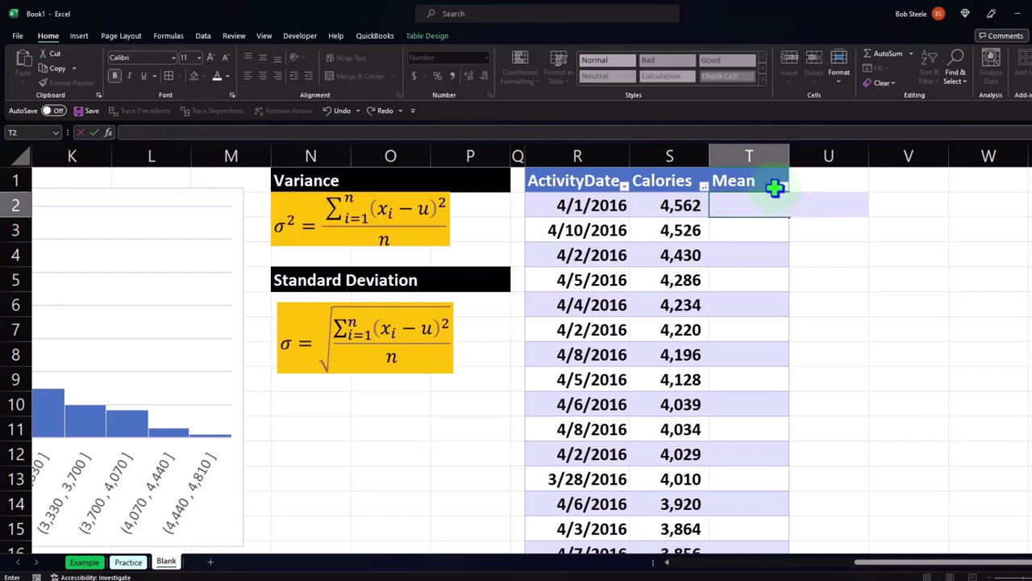
- Fill the Mean column with the average of the whole Calories column using =AVERAGE([Calories])
{"action": "type", "text": "=aver"}
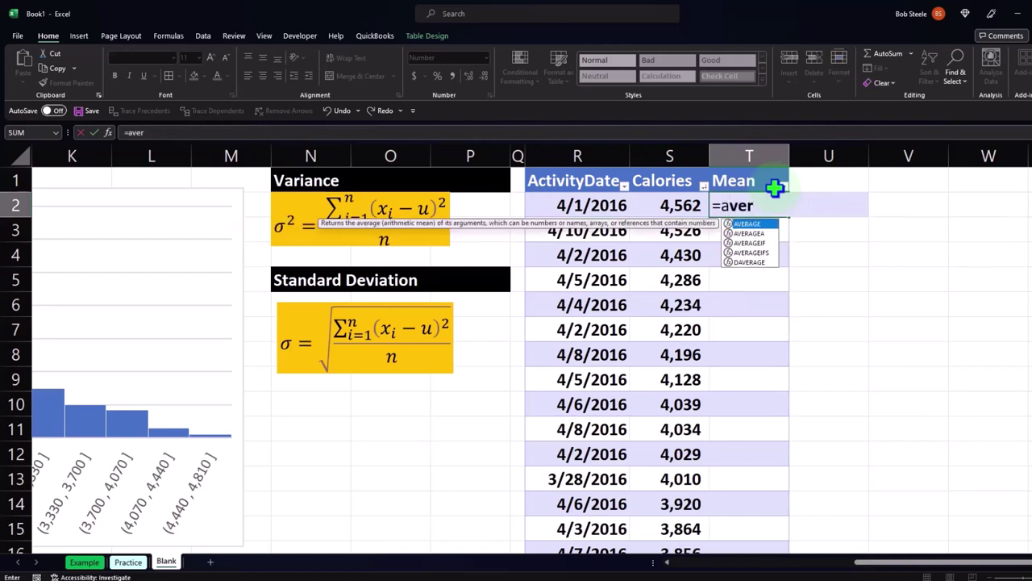
{"action": "double_click", "coordinate": [747, 224]}
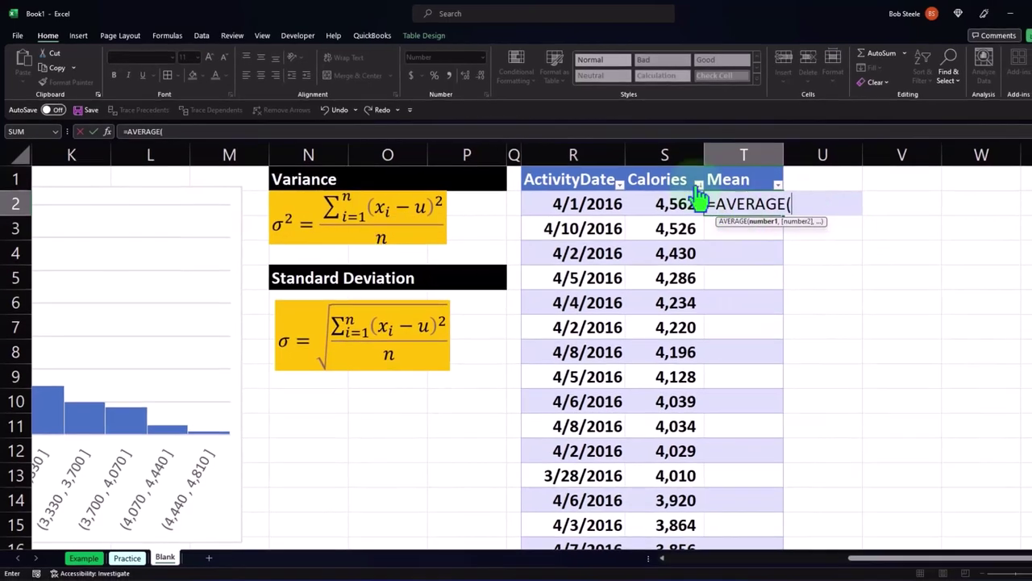
{"action": "left_click", "coordinate": [660, 170]}
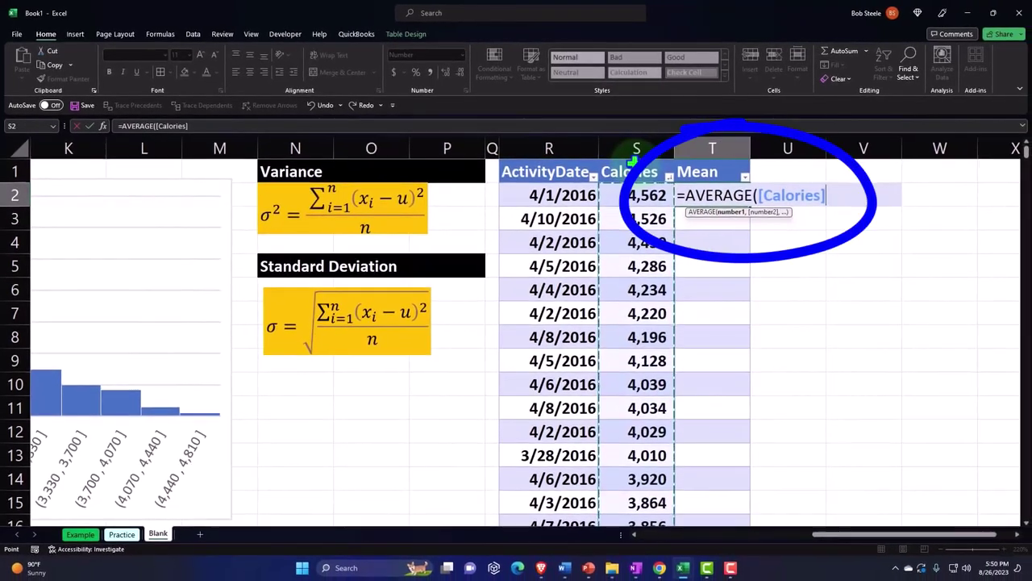
{"action": "type", "text": ")"}
{"action": "key", "text": "Return"}
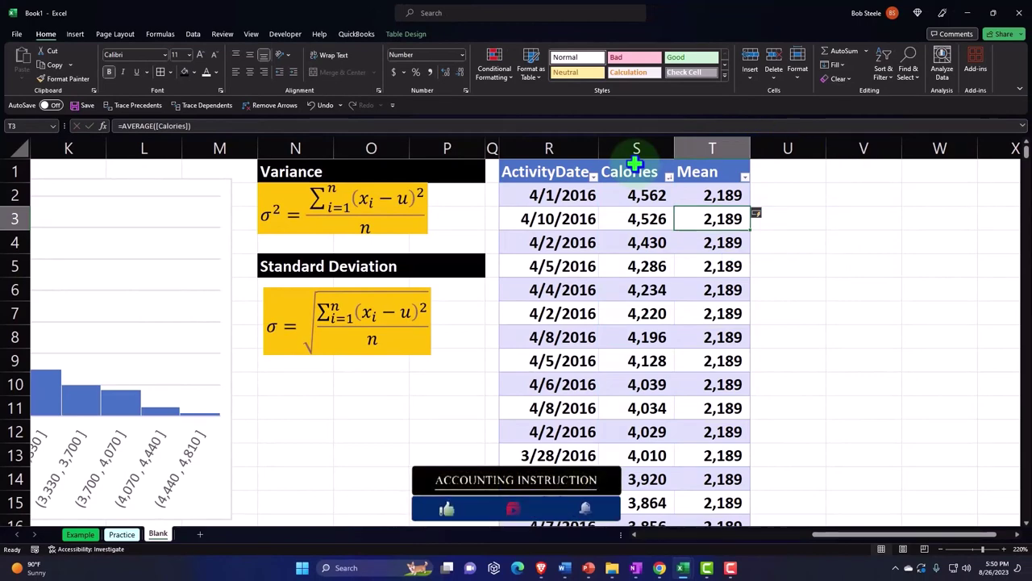
- Add a Difference column to the table by entering the heading in U1
{"action": "key", "text": "Right"}
{"action": "key", "text": "Up"}
{"action": "key", "text": "Up"}
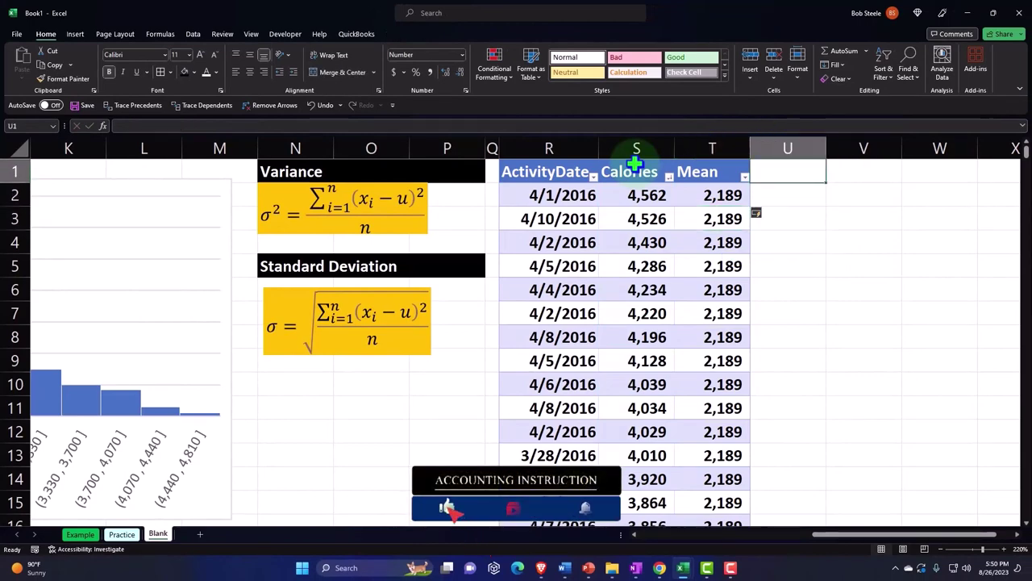
{"action": "type", "text": "Diff"}
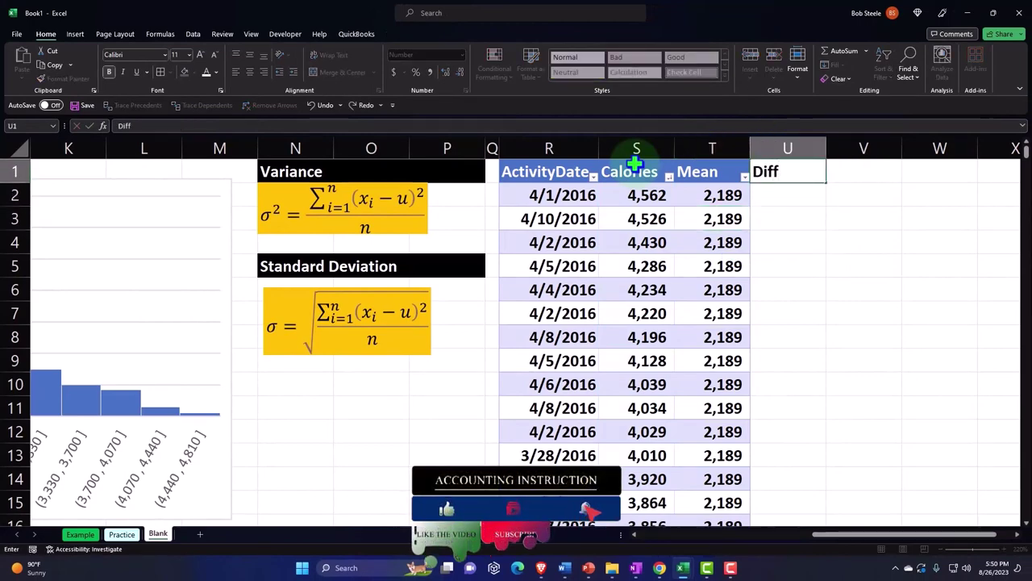
{"action": "type", "text": "ere"}
{"action": "key", "text": "BackSpace"}
{"action": "key", "text": "BackSpace"}
{"action": "key", "text": "BackSpace"}
{"action": "type", "text": "er"}
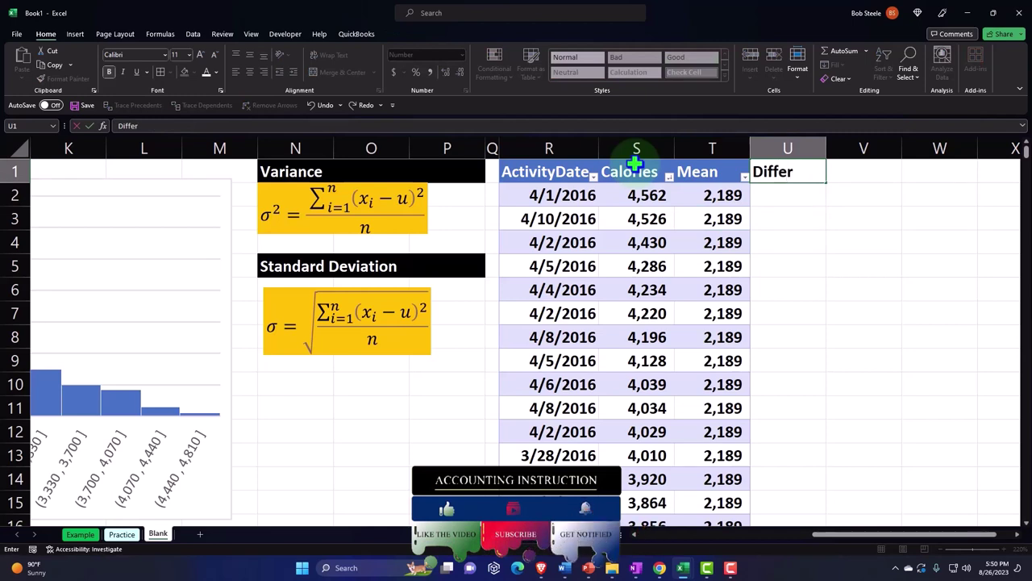
{"action": "type", "text": "ence"}
{"action": "key", "text": "Return"}
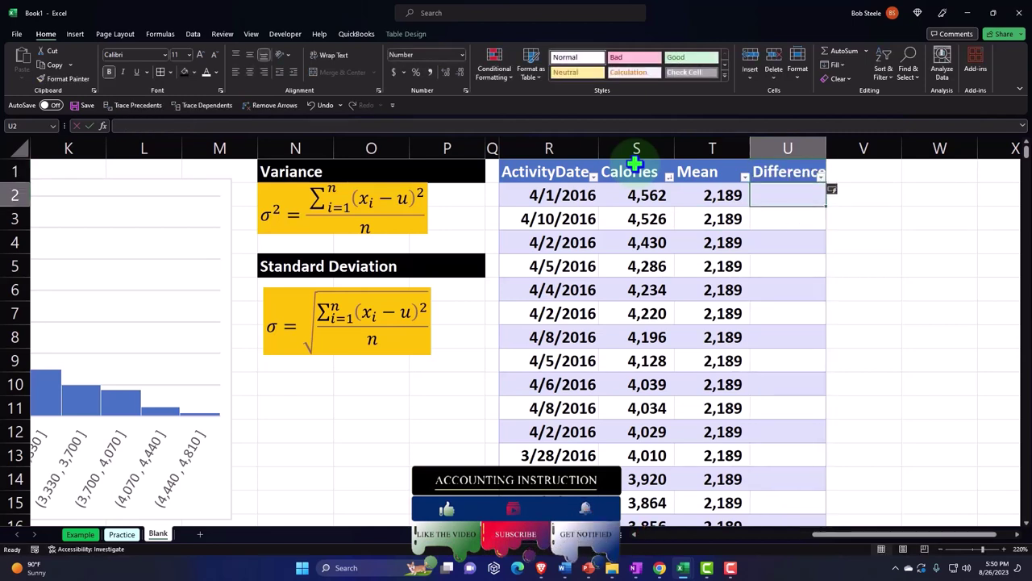
{"action": "type", "text": "="}
{"action": "key", "text": "Left"}
{"action": "key", "text": "Left"}
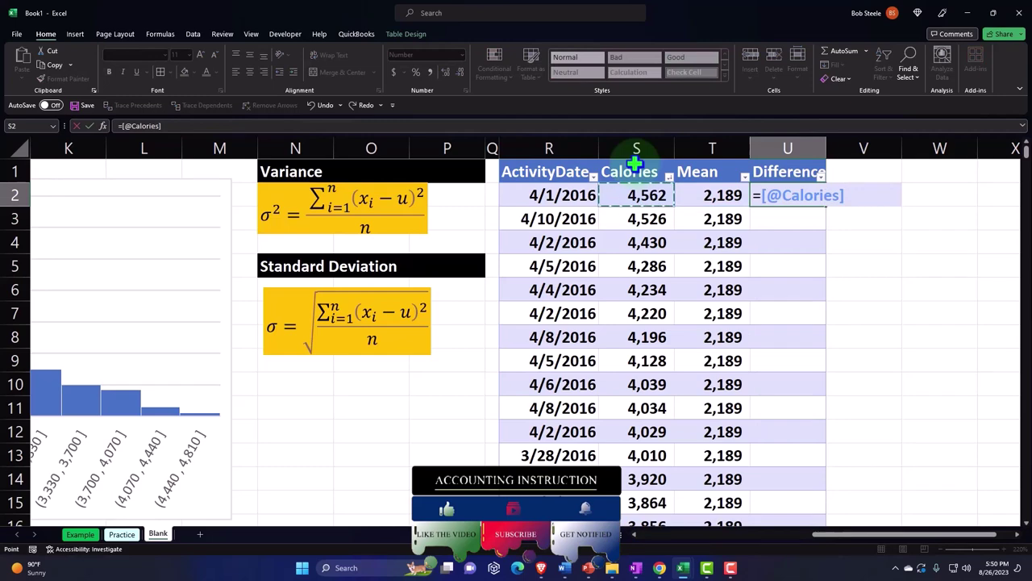
{"action": "type", "text": "-"}
{"action": "key", "text": "Left"}
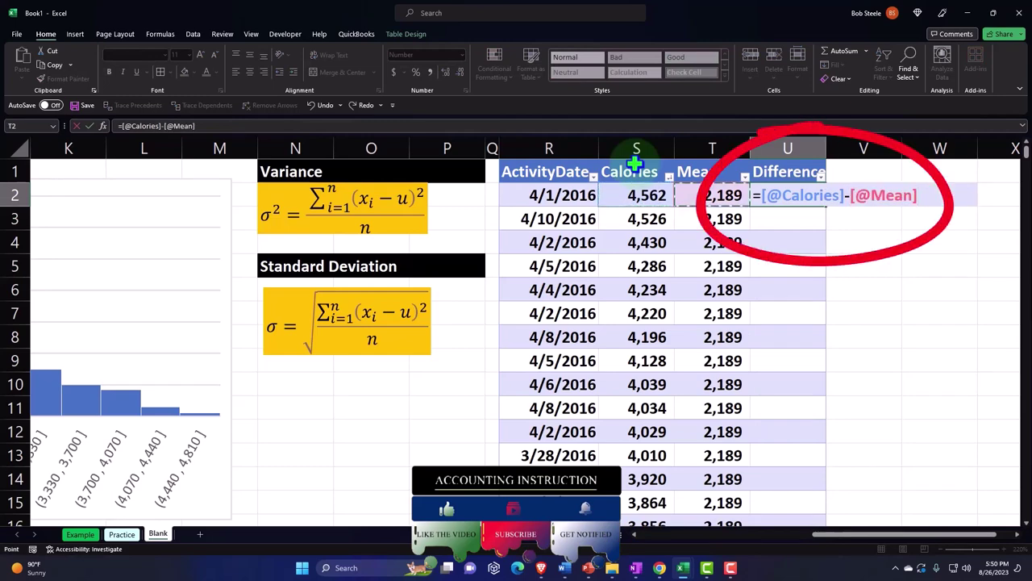
{"action": "key", "text": "Return"}
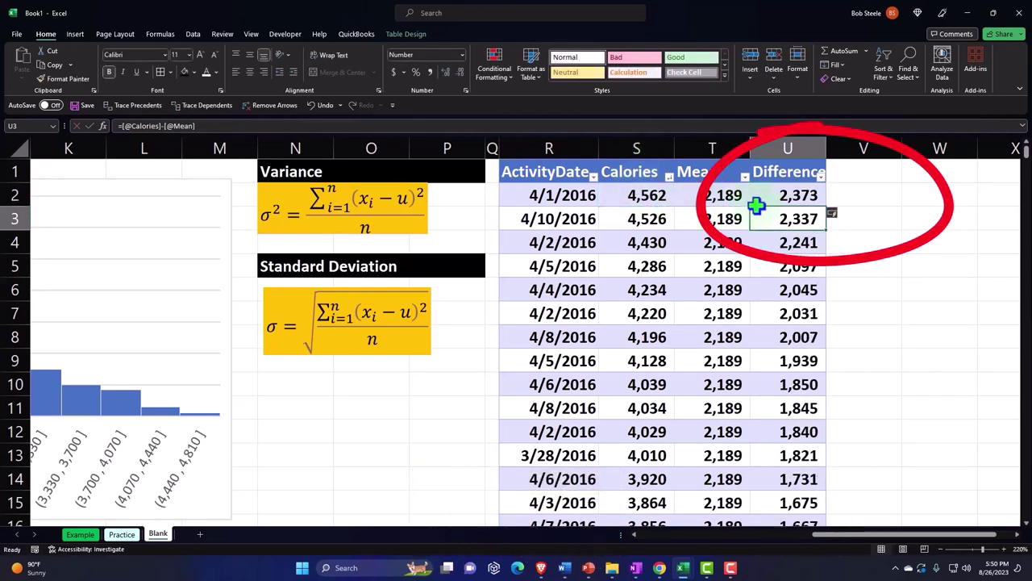
- Examine the Difference values down the table to compare rows above and below the mean
{"action": "scroll", "coordinate": [793, 260], "scroll_direction": "down", "scroll_amount": 3}
{"action": "scroll", "coordinate": [793, 260], "scroll_direction": "down", "scroll_amount": 20}
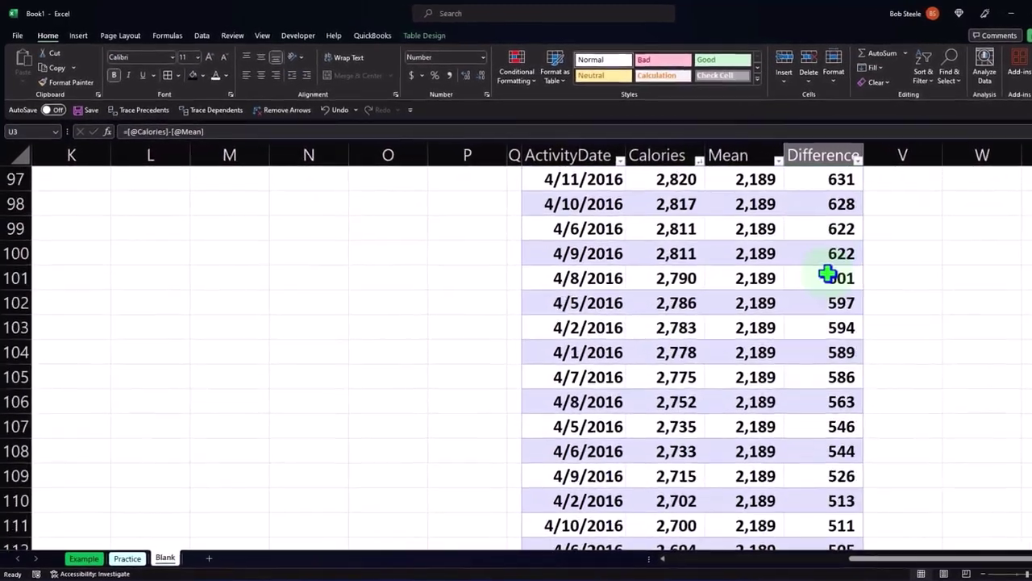
{"action": "scroll", "coordinate": [828, 275], "scroll_direction": "down", "scroll_amount": 20}
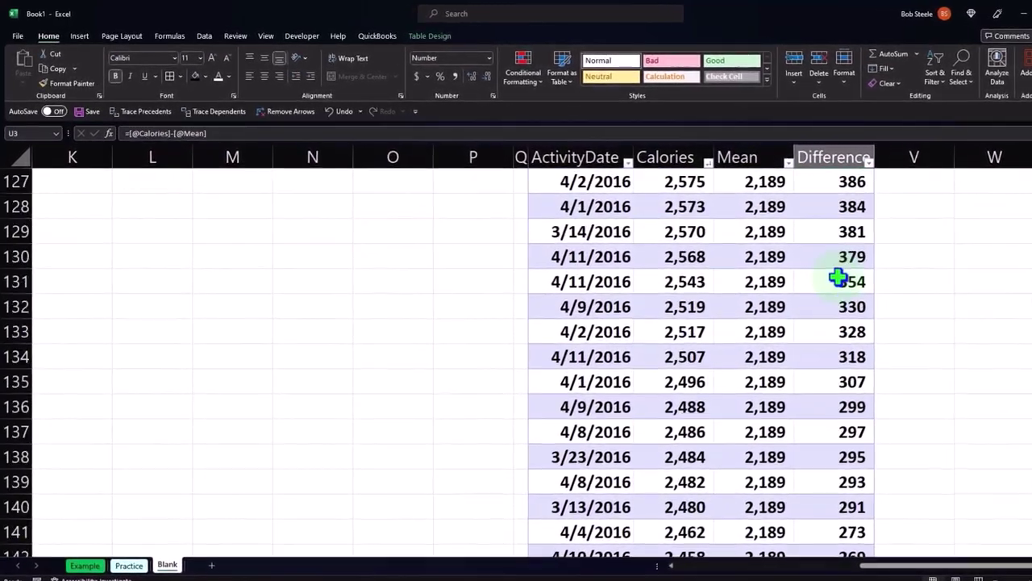
{"action": "scroll", "coordinate": [838, 278], "scroll_direction": "down", "scroll_amount": 20}
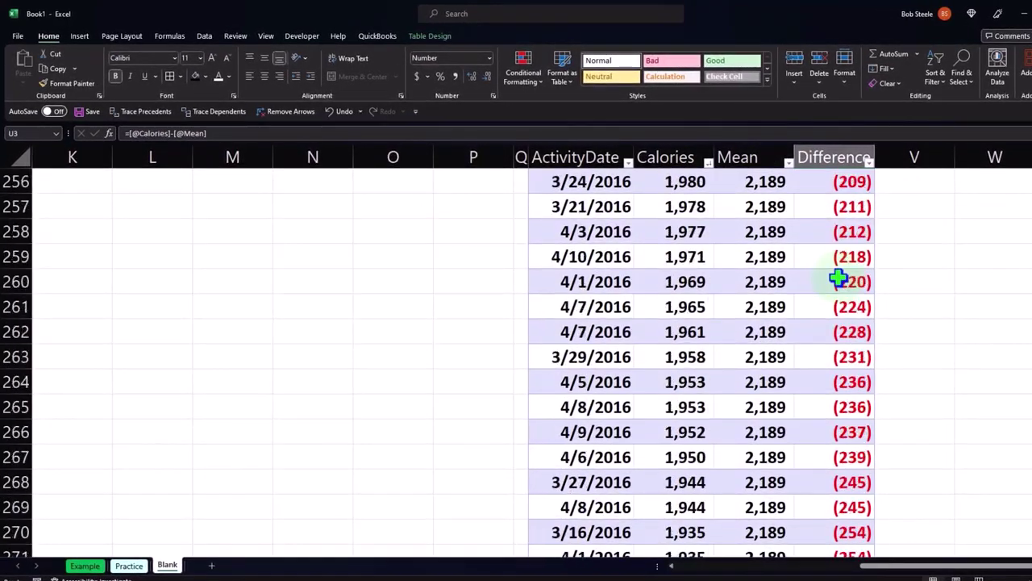
{"action": "scroll", "coordinate": [838, 278], "scroll_direction": "down", "scroll_amount": 20}
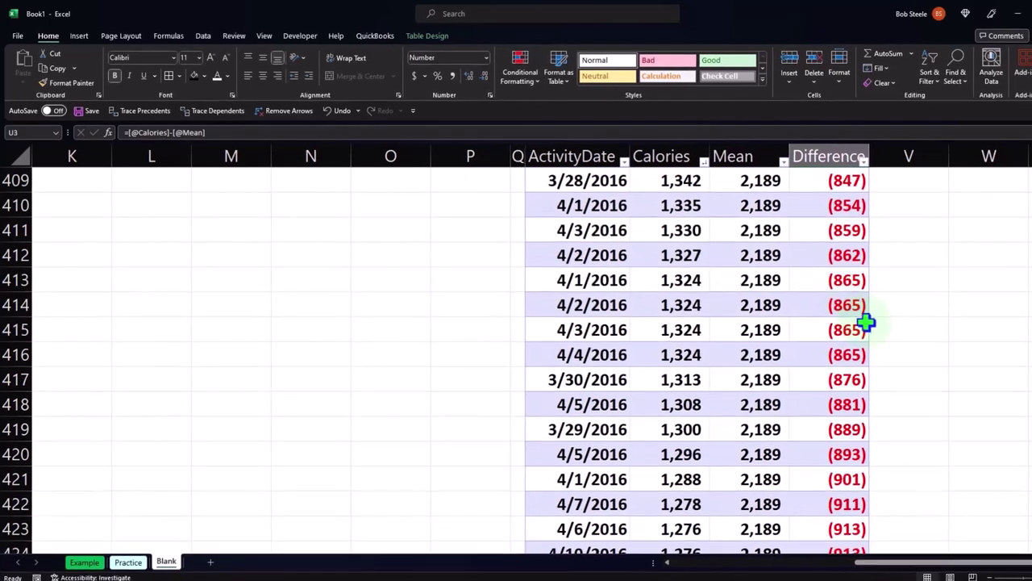
{"action": "scroll", "coordinate": [865, 322], "scroll_direction": "down", "scroll_amount": 4}
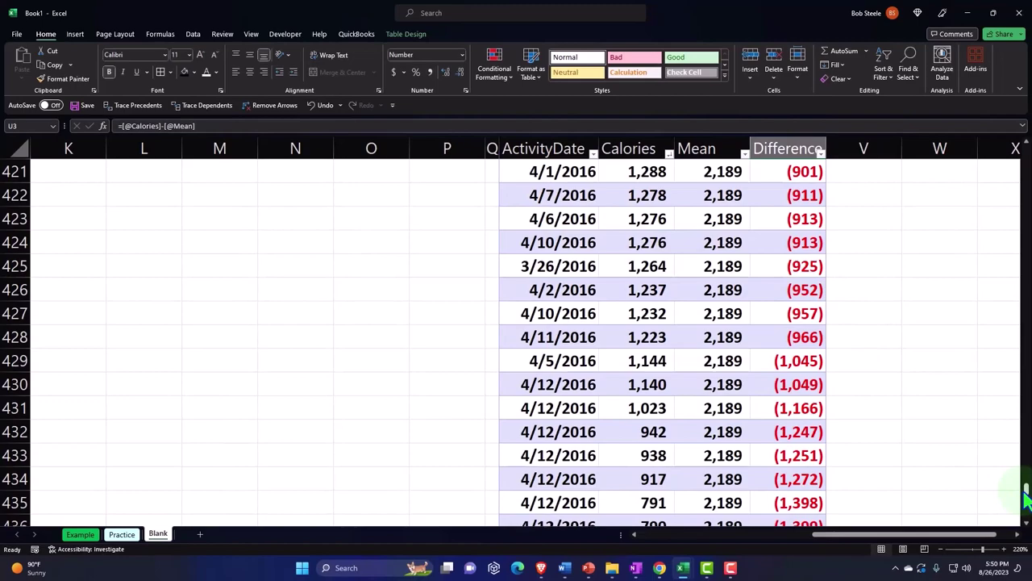
{"action": "left_click_drag", "start_coordinate": [1026, 500], "coordinate": [997, 145]}
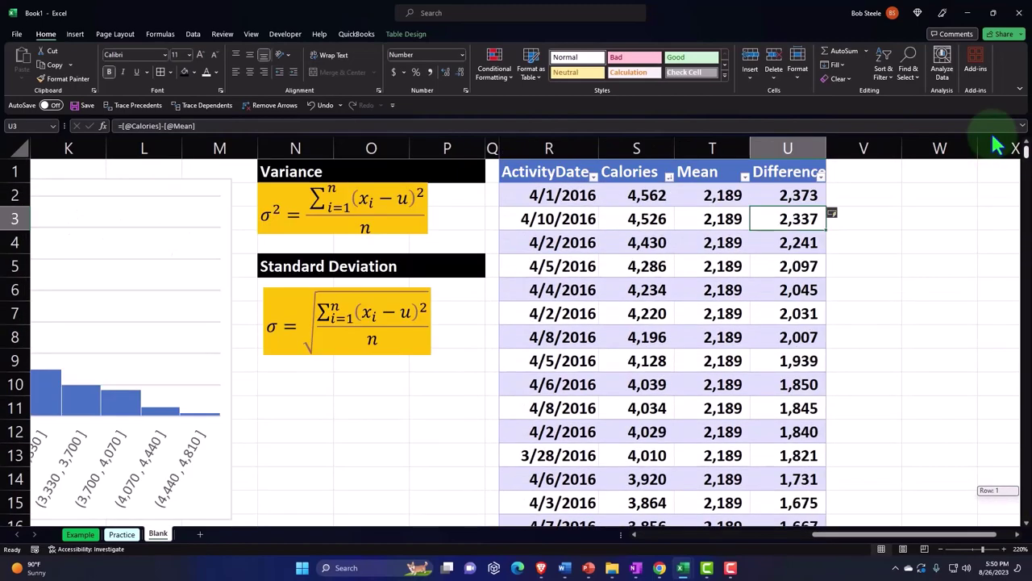
- Add a Squared column to the table by entering the heading in V1
{"action": "left_click", "coordinate": [895, 191]}
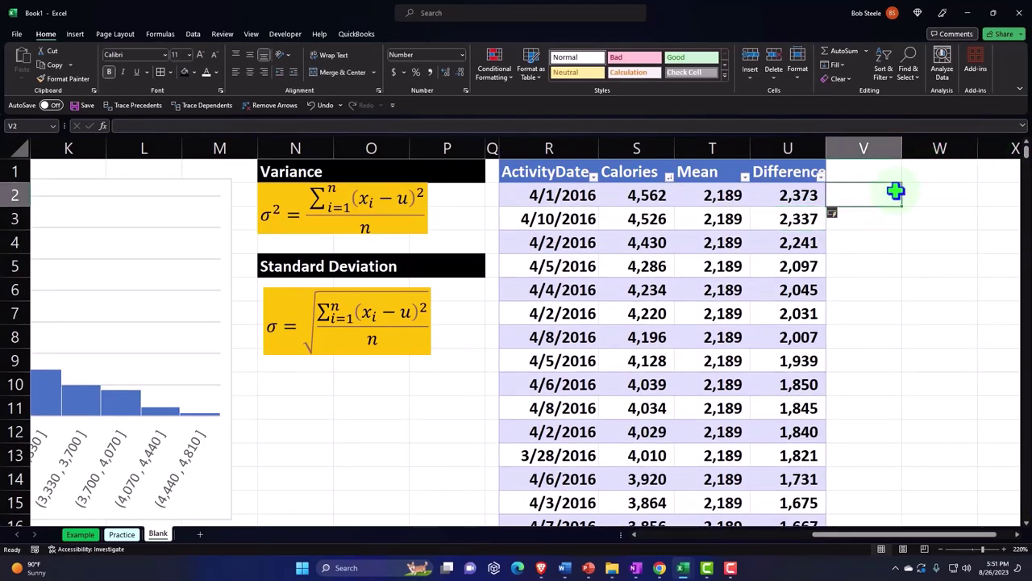
{"action": "key", "text": "Down"}
{"action": "key", "text": "Up"}
{"action": "key", "text": "Up"}
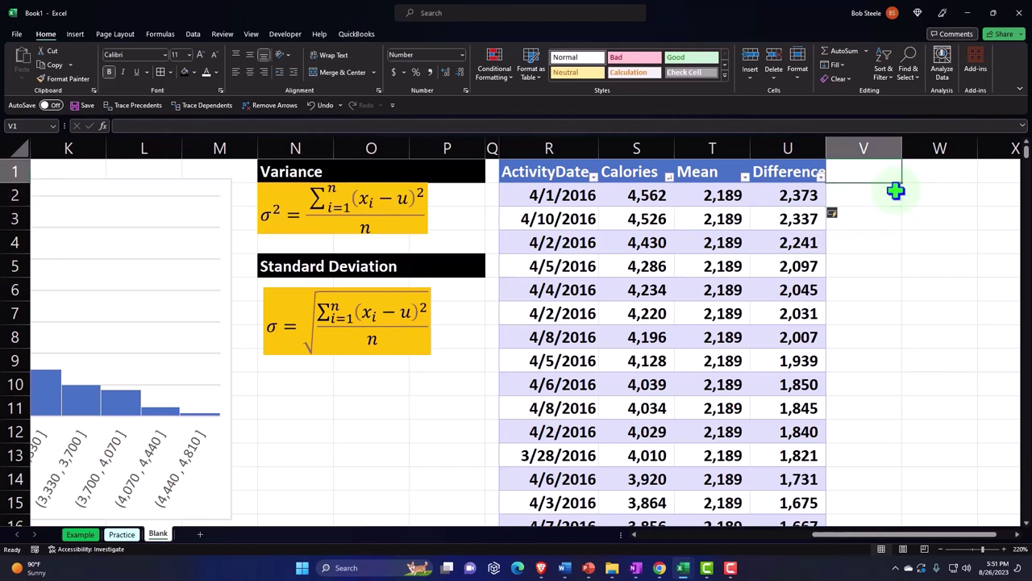
{"action": "type", "text": "Squared"}
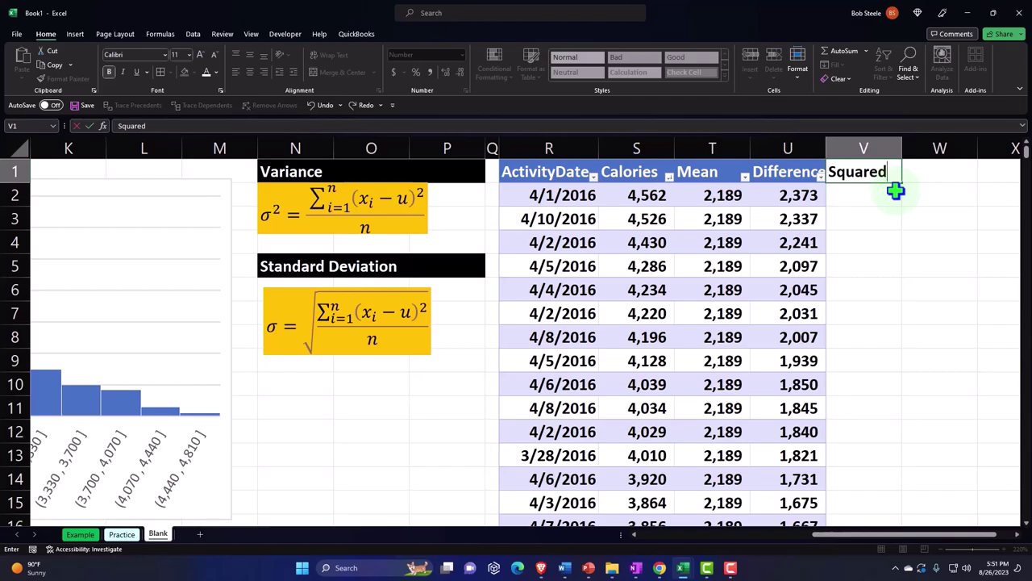
{"action": "key", "text": "Return"}
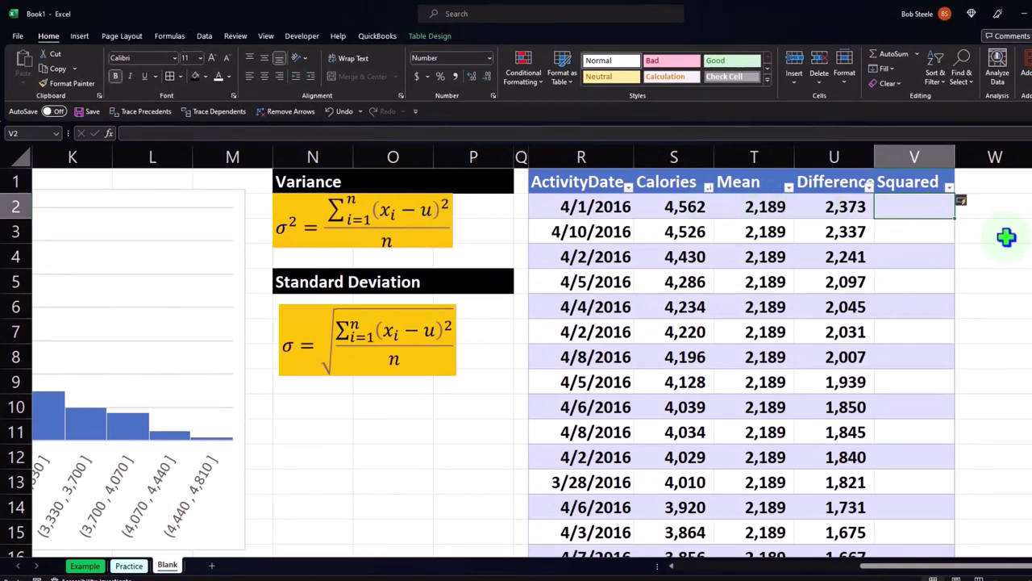
{"action": "type", "text": "="}
{"action": "key", "text": "Left"}
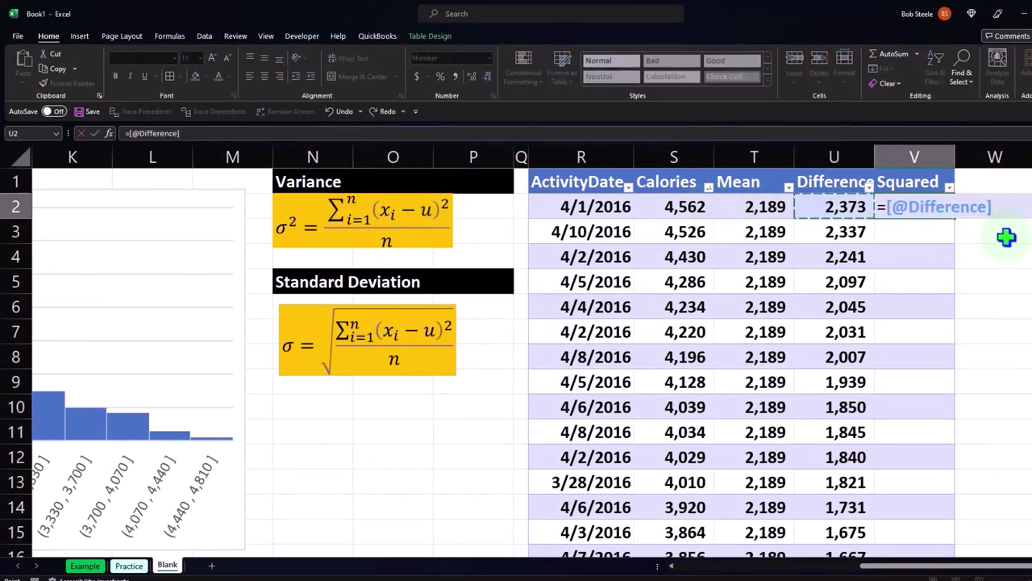
{"action": "type", "text": "^2"}
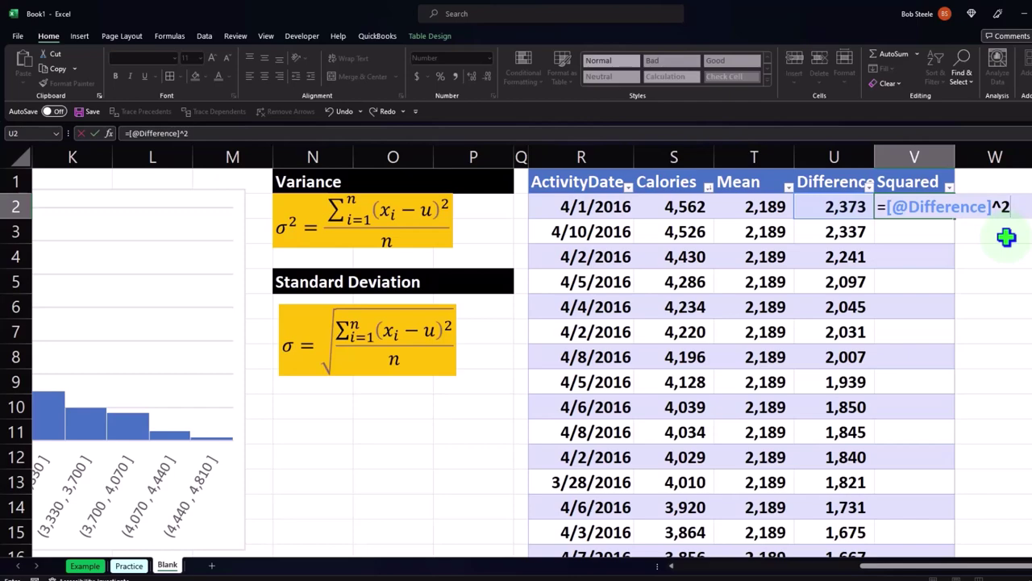
{"action": "key", "text": "Return"}
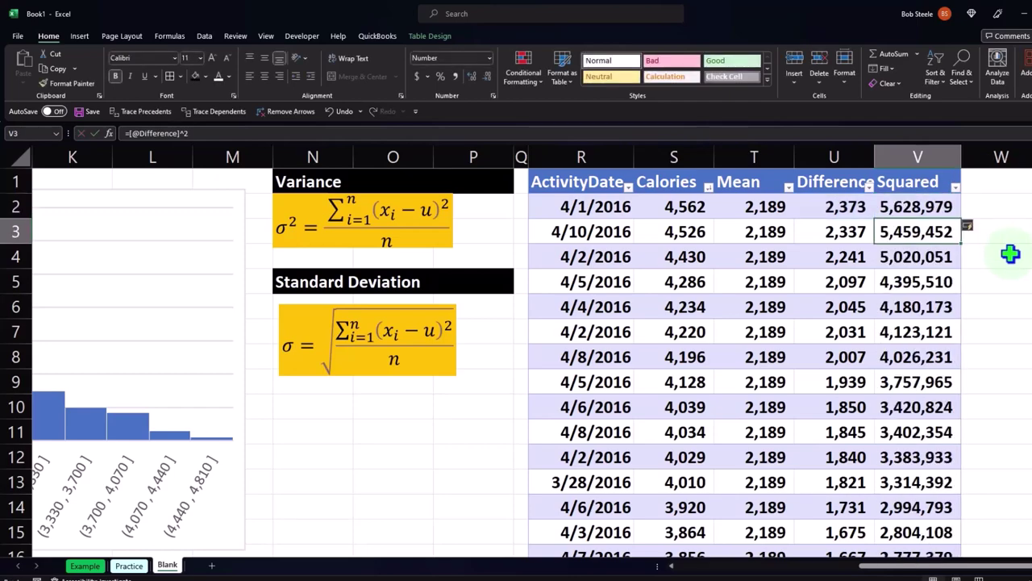
- Add a total row at the end of the table, below row 458
{"action": "scroll", "coordinate": [1008, 283], "scroll_direction": "down", "scroll_amount": 20}
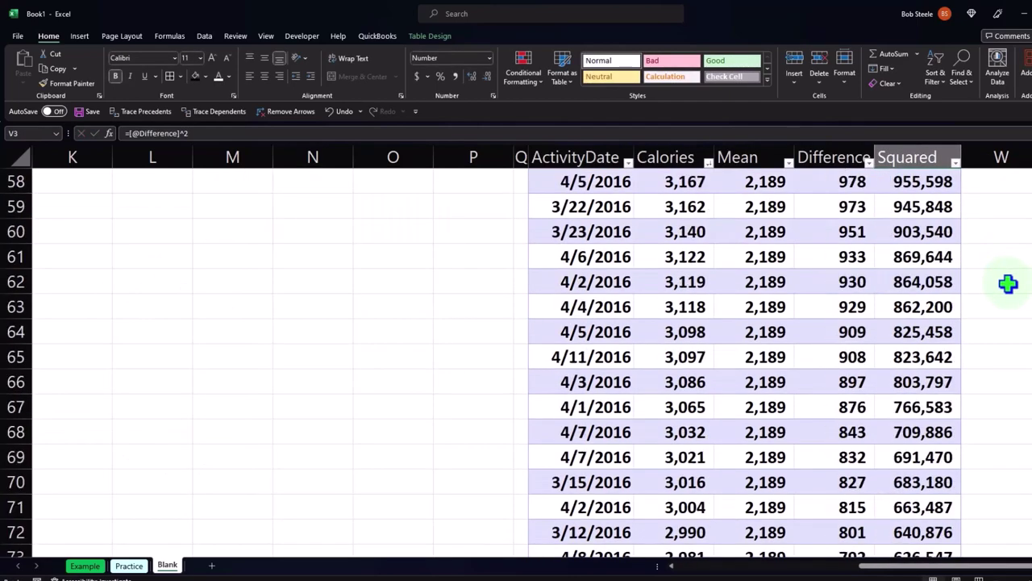
{"action": "scroll", "coordinate": [1008, 283], "scroll_direction": "down", "scroll_amount": 20}
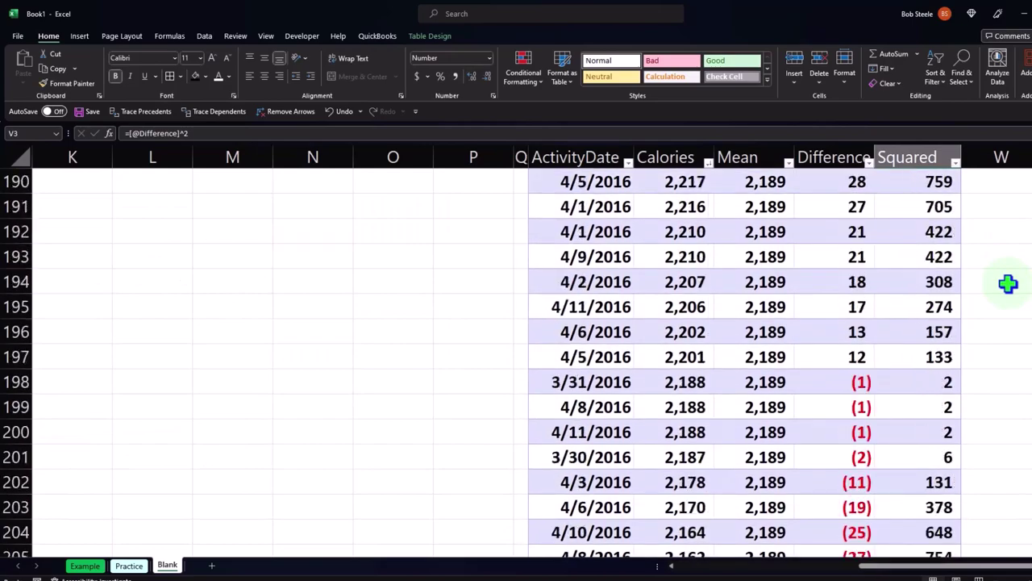
{"action": "scroll", "coordinate": [1008, 283], "scroll_direction": "down", "scroll_amount": 20}
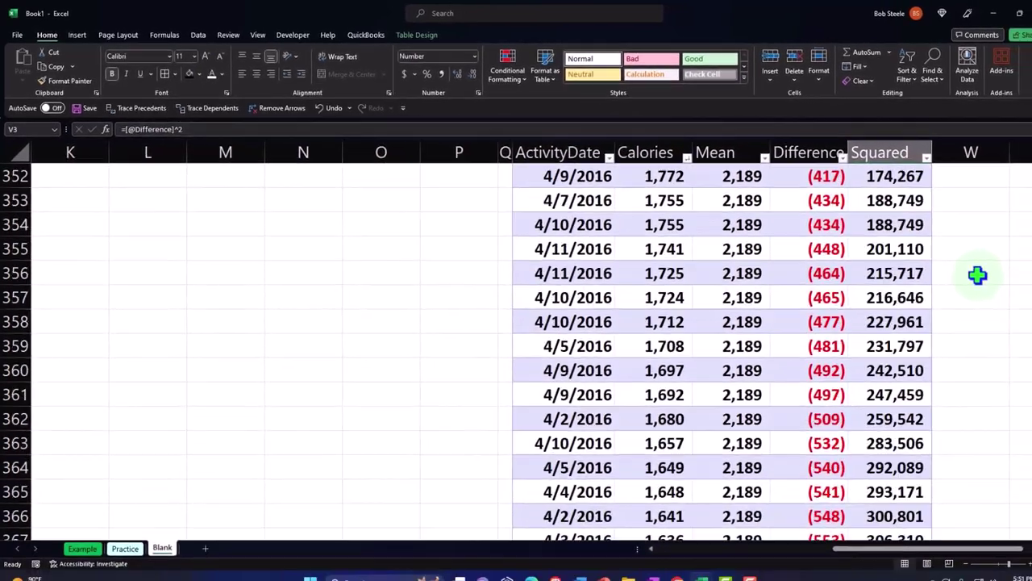
{"action": "scroll", "coordinate": [977, 275], "scroll_direction": "down", "scroll_amount": 20}
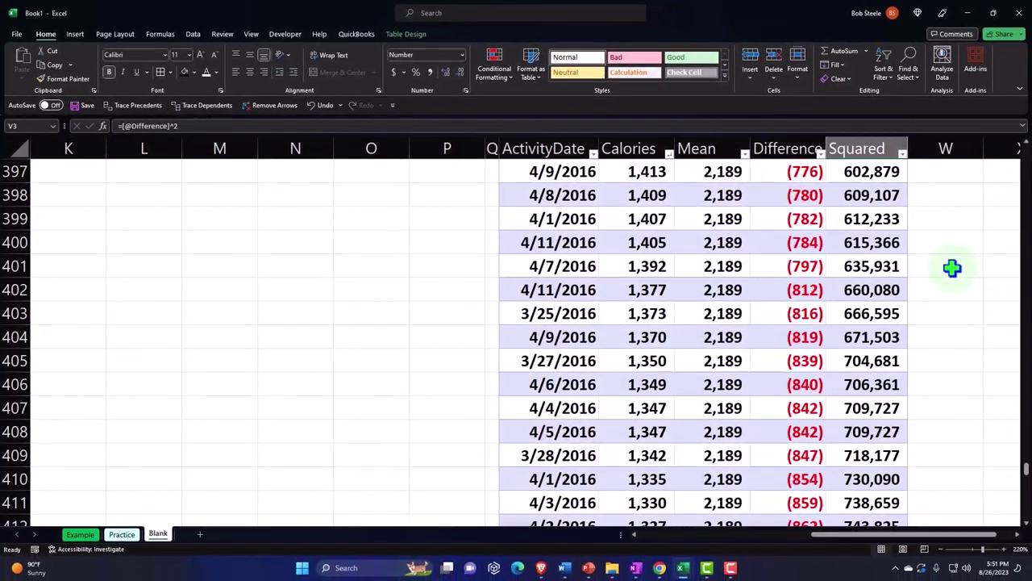
{"action": "scroll", "coordinate": [951, 268], "scroll_direction": "down", "scroll_amount": 6}
{"action": "scroll", "coordinate": [951, 267], "scroll_direction": "up", "scroll_amount": 2}
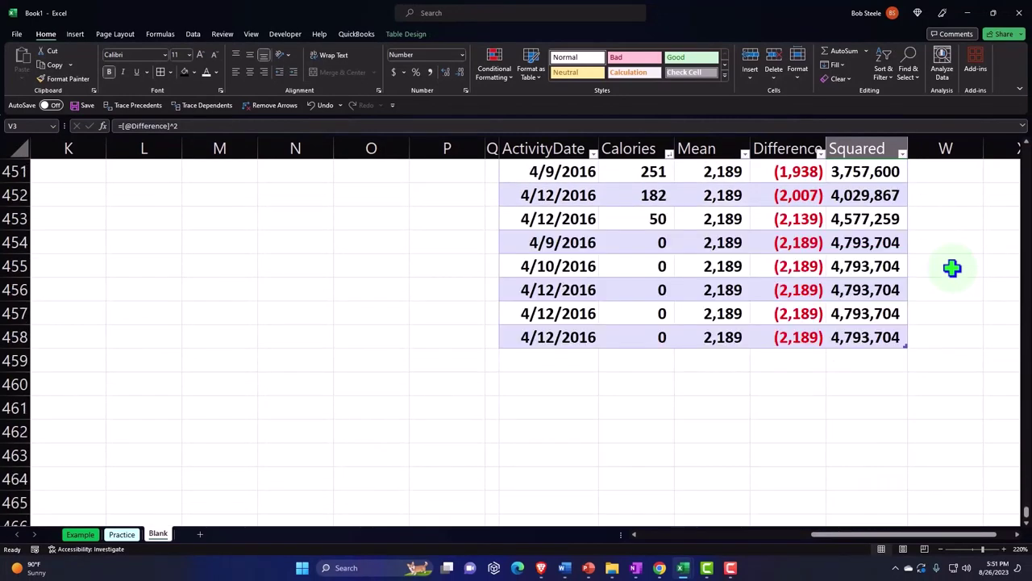
{"action": "left_click", "coordinate": [641, 330]}
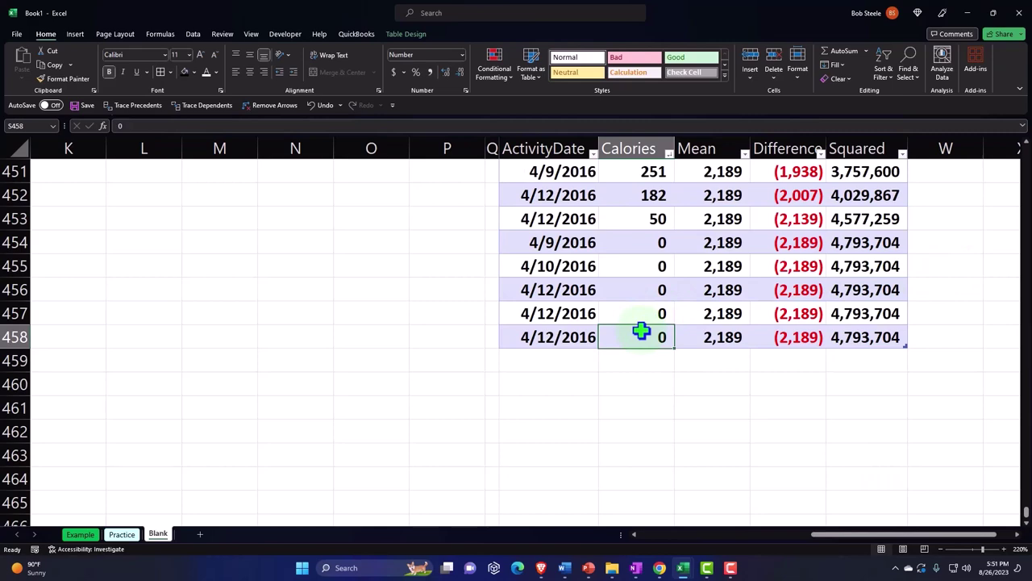
{"action": "left_click", "coordinate": [412, 34]}
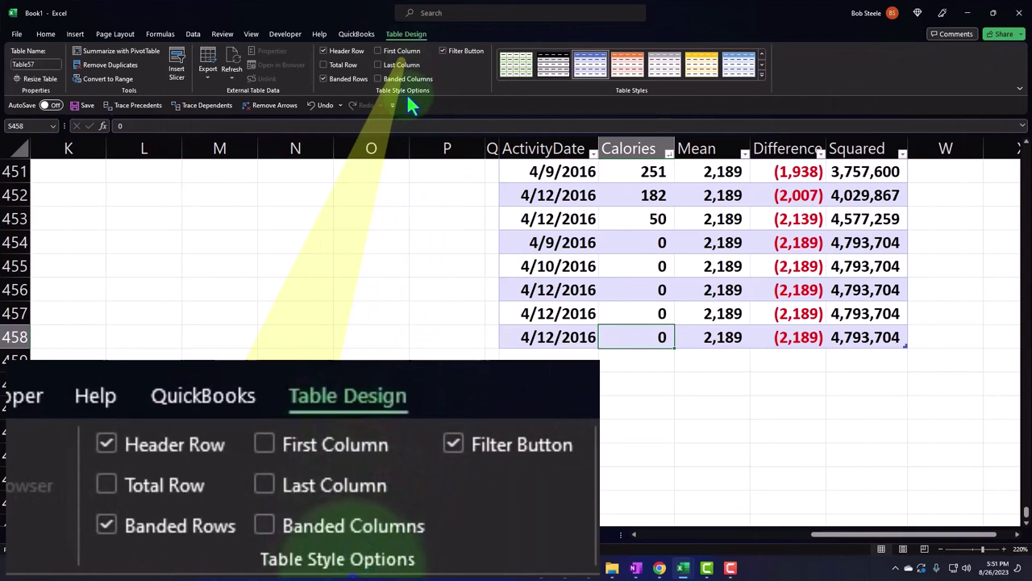
{"action": "left_click", "coordinate": [323, 65]}
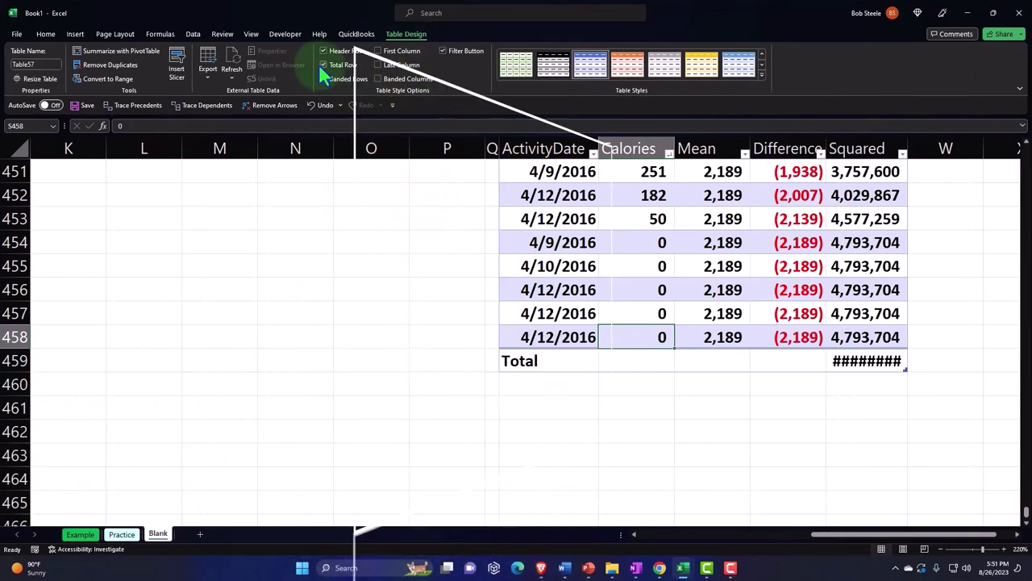
- In the total row, summarize the Calories column with Average and the Mean column with Count
{"action": "left_click", "coordinate": [657, 357]}
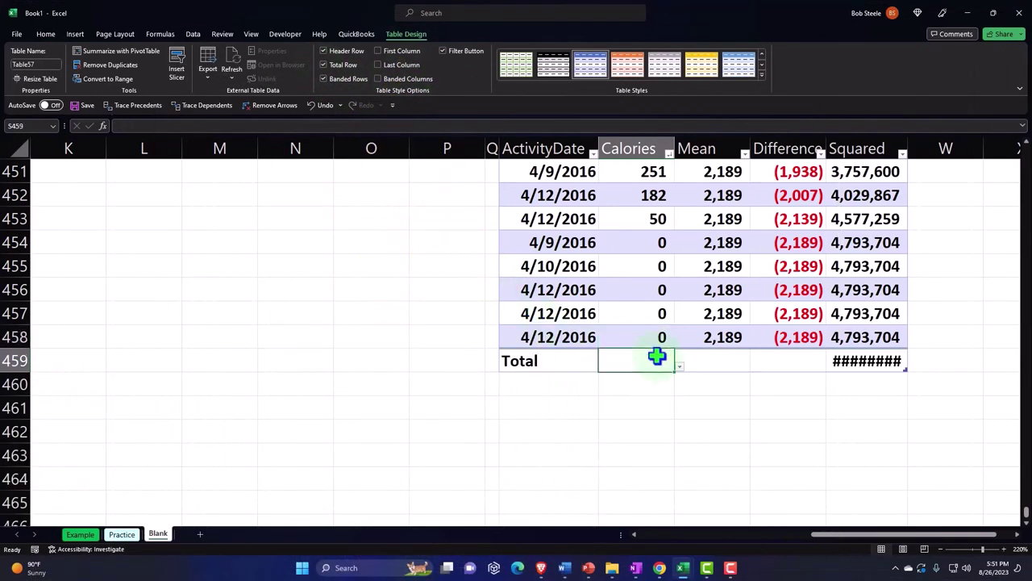
{"action": "left_click", "coordinate": [680, 367]}
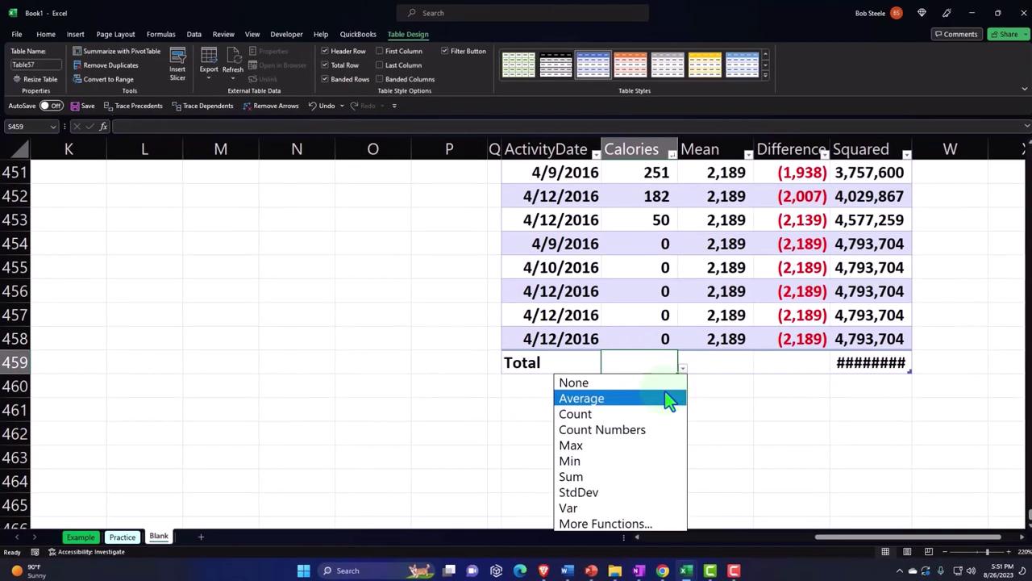
{"action": "left_click", "coordinate": [667, 397]}
{"action": "left_click", "coordinate": [758, 379]}
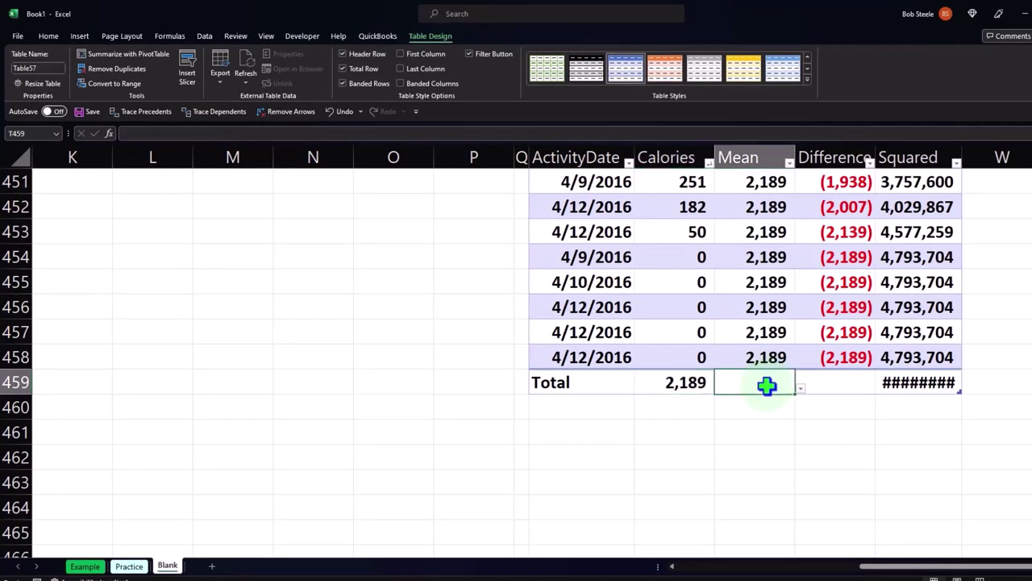
{"action": "left_click", "coordinate": [801, 389]}
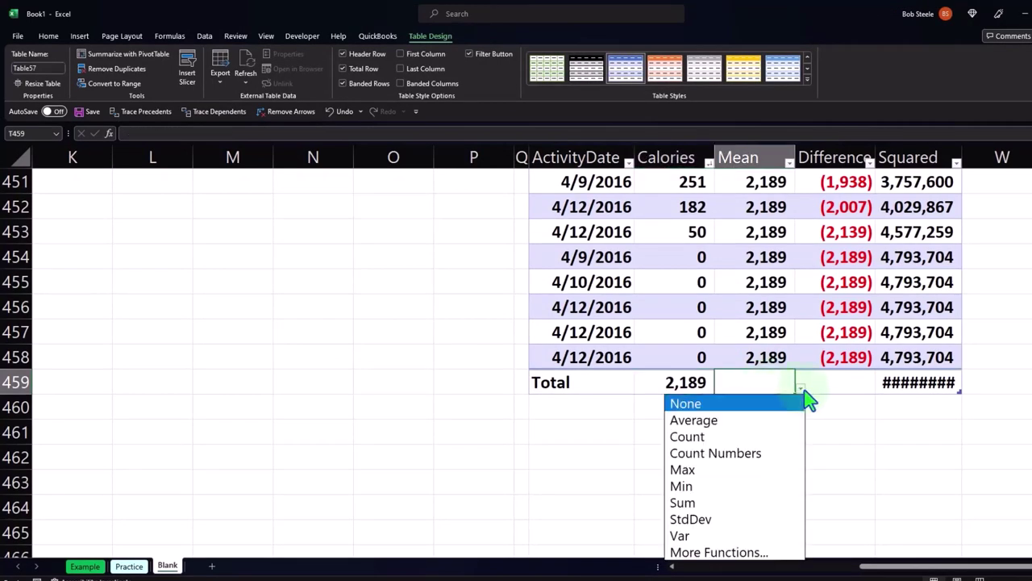
{"action": "left_click", "coordinate": [761, 437]}
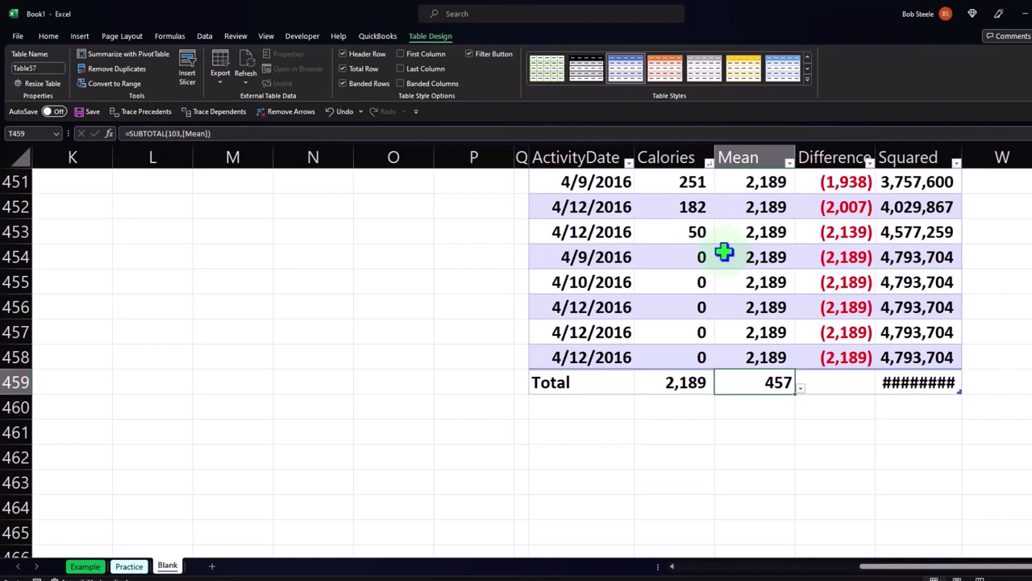
- Summarize the Difference column with Sum in the total row and widen column V to fit the Squared total
{"action": "left_click", "coordinate": [831, 377]}
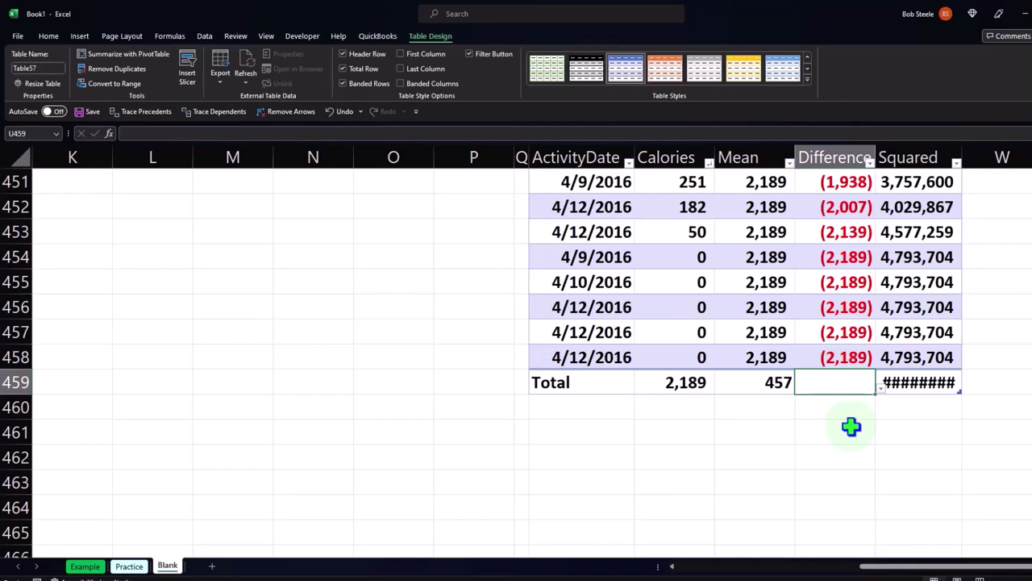
{"action": "left_click", "coordinate": [879, 389]}
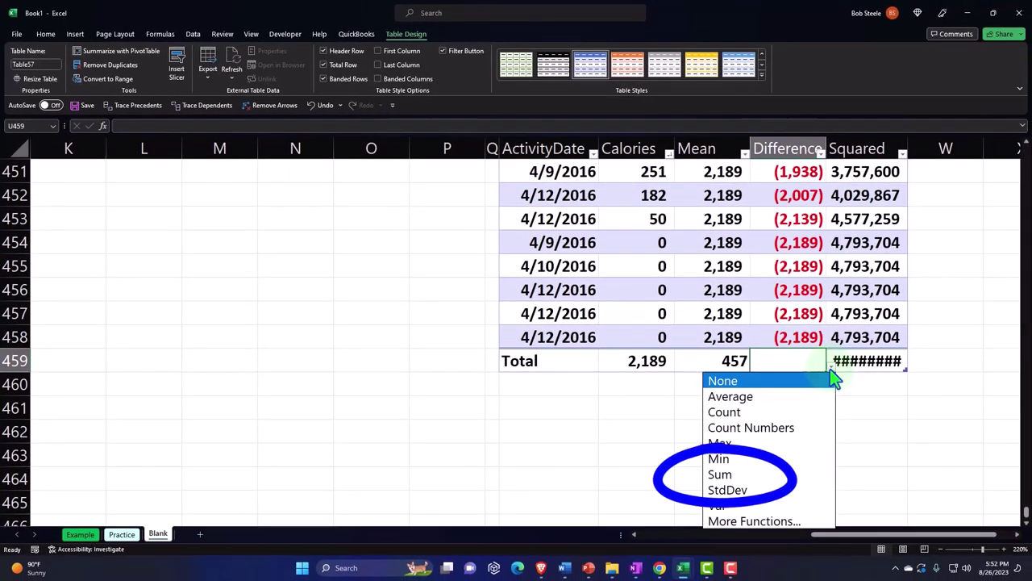
{"action": "left_click", "coordinate": [823, 476]}
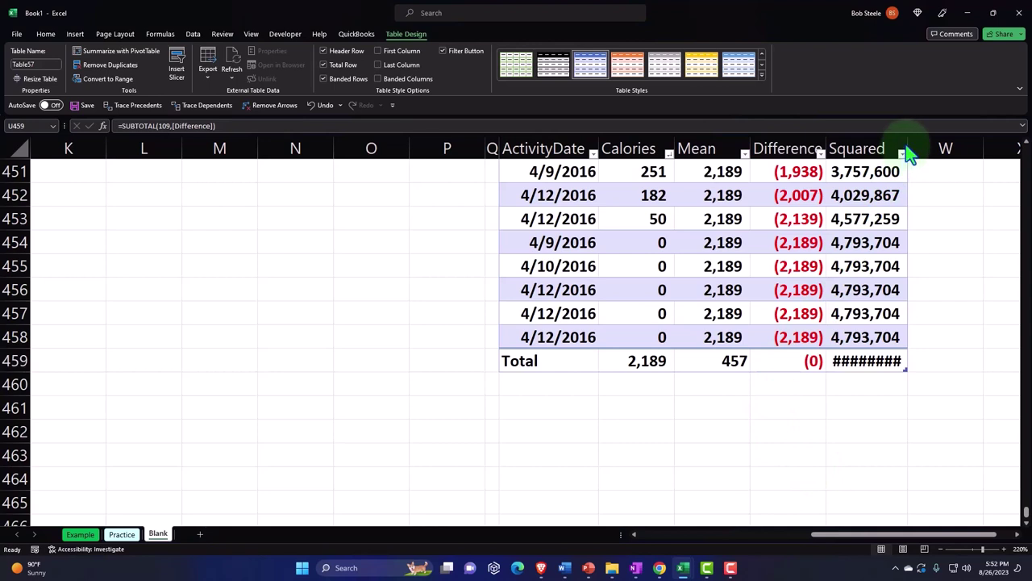
{"action": "left_click_drag", "start_coordinate": [908, 149], "coordinate": [928, 145]}
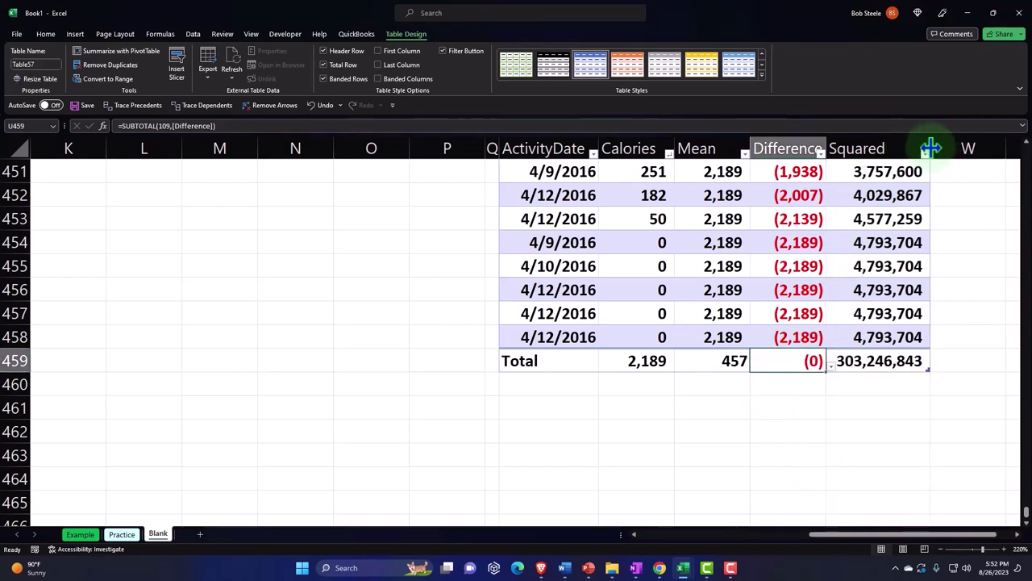
{"action": "left_click", "coordinate": [730, 453]}
- Enter the label "Squared differnce from mean" in R461 below the table
{"action": "left_click", "coordinate": [566, 410]}
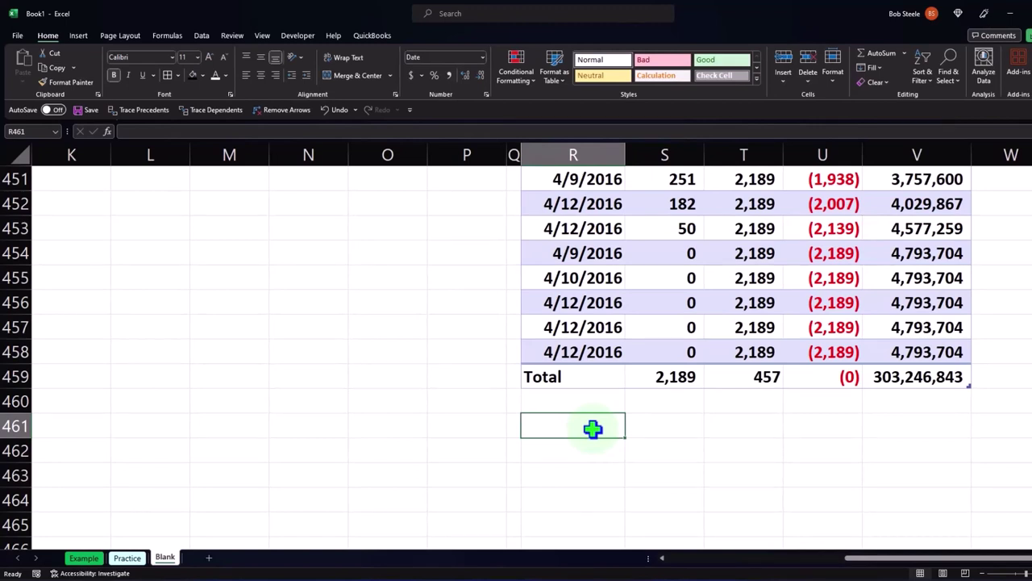
{"action": "type", "text": "S"}
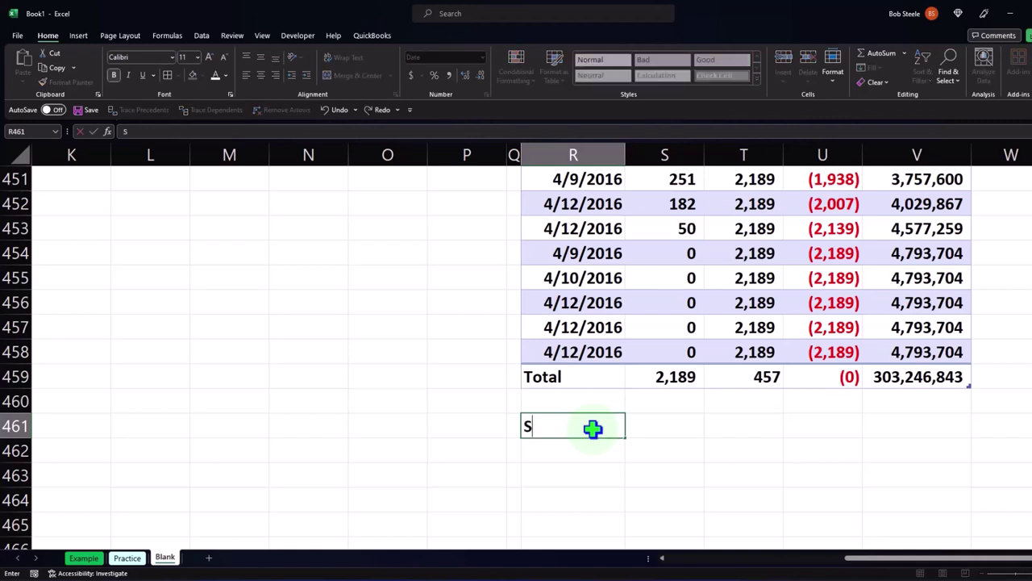
{"action": "type", "text": "quared diff"}
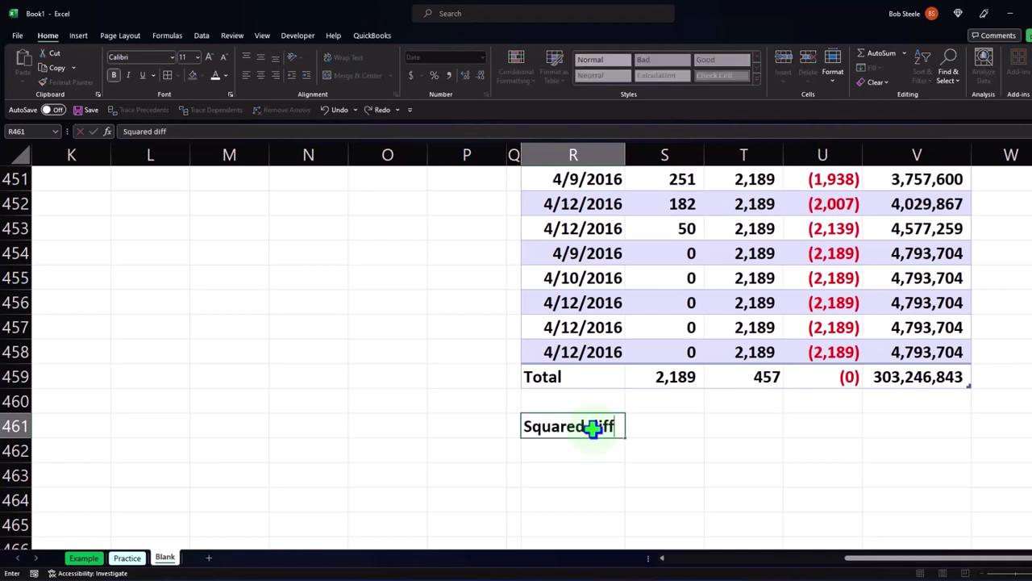
{"action": "type", "text": "ernce from mean"}
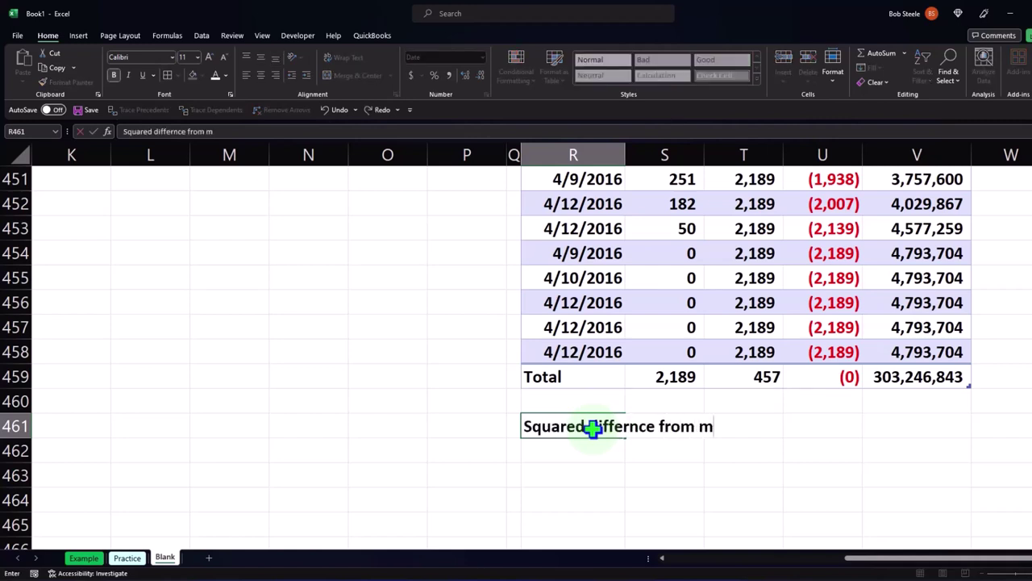
{"action": "key", "text": "Tab"}
- Link V461 to the Squared column's total in V459
{"action": "key", "text": "Tab"}
{"action": "key", "text": "Tab"}
{"action": "key", "text": "Tab"}
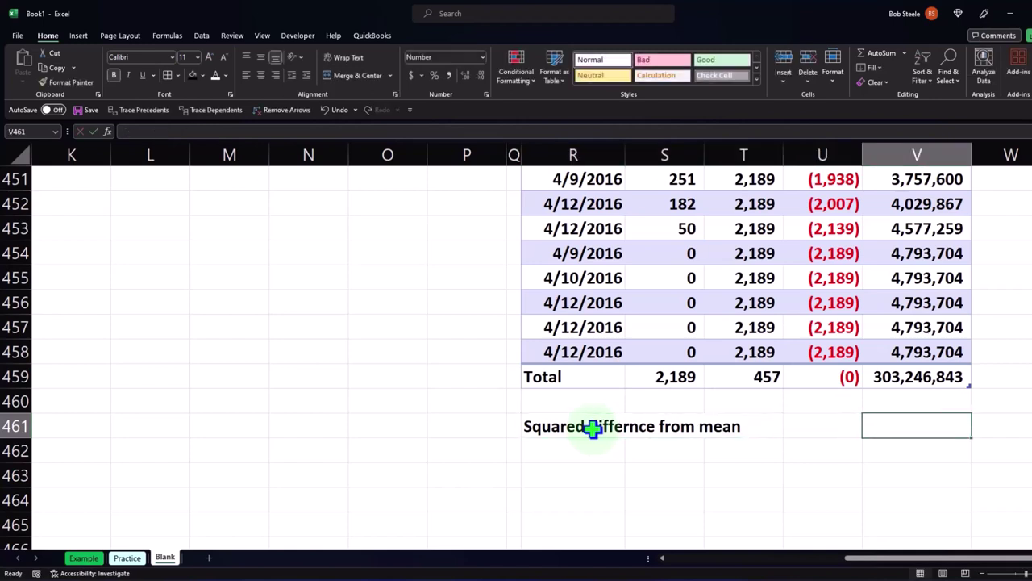
{"action": "type", "text": "="}
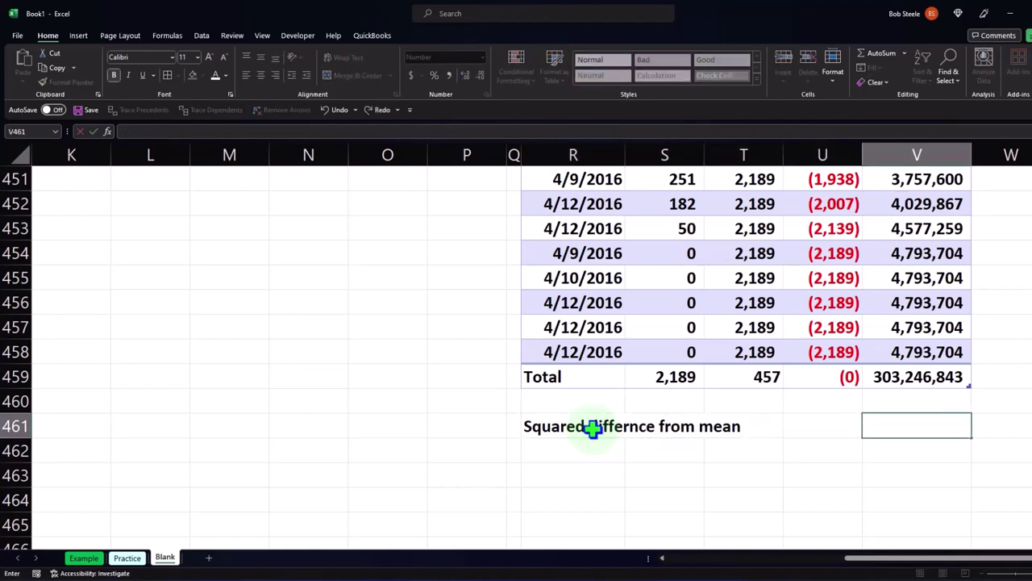
{"action": "key", "text": "Up"}
{"action": "key", "text": "Up"}
{"action": "key", "text": "Return"}
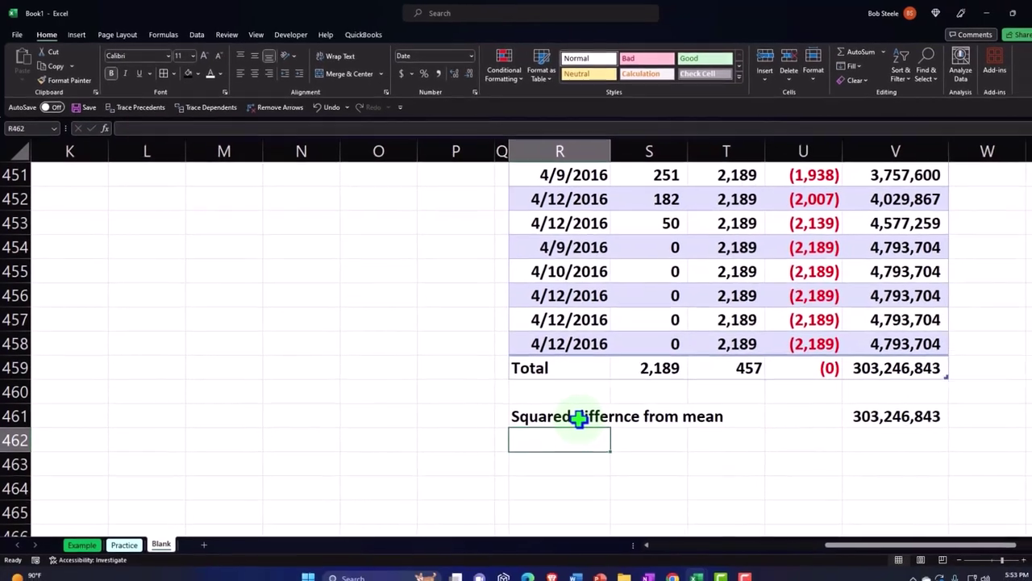
- Enter the label "/ Count (n)" as text in R462
{"action": "type", "text": "'"}
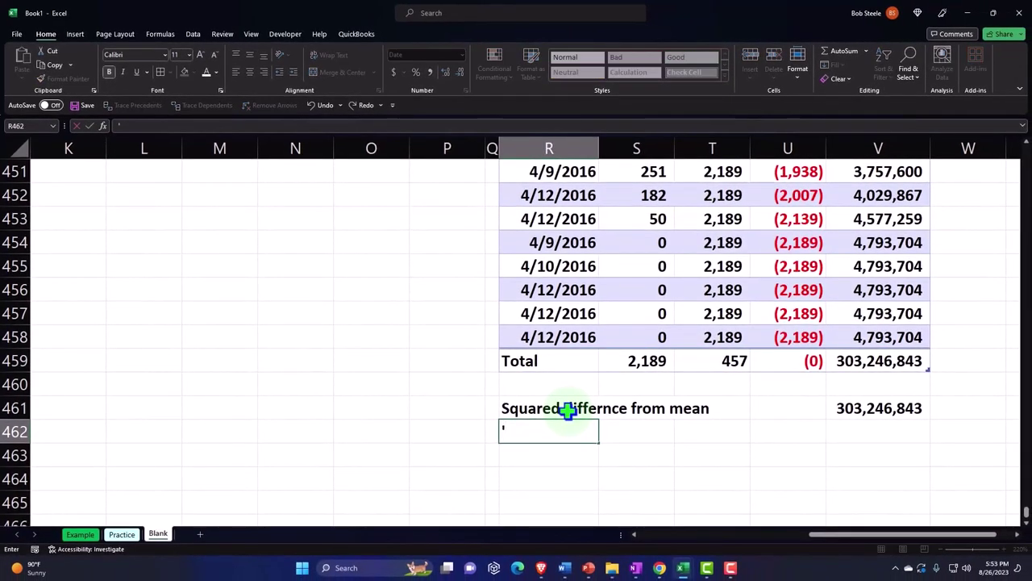
{"action": "type", "text": "/ Count"}
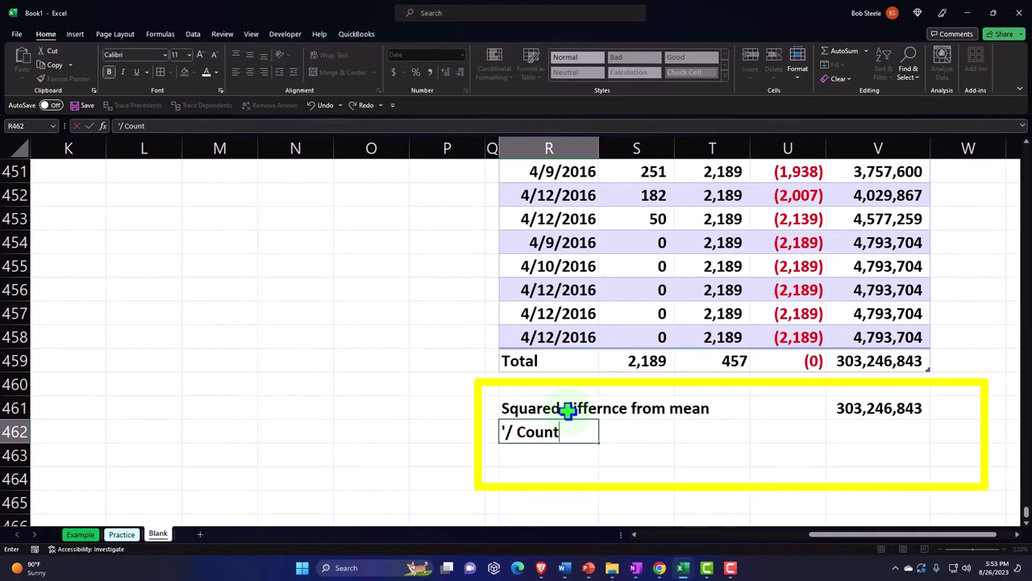
{"action": "type", "text": " (n)"}
{"action": "key", "text": "Right"}
- Bring the count into V462 by referencing the Mean column's total with =Table57[[#Totals],[Mean]]
{"action": "key", "text": "Right"}
{"action": "key", "text": "Right"}
{"action": "key", "text": "Right"}
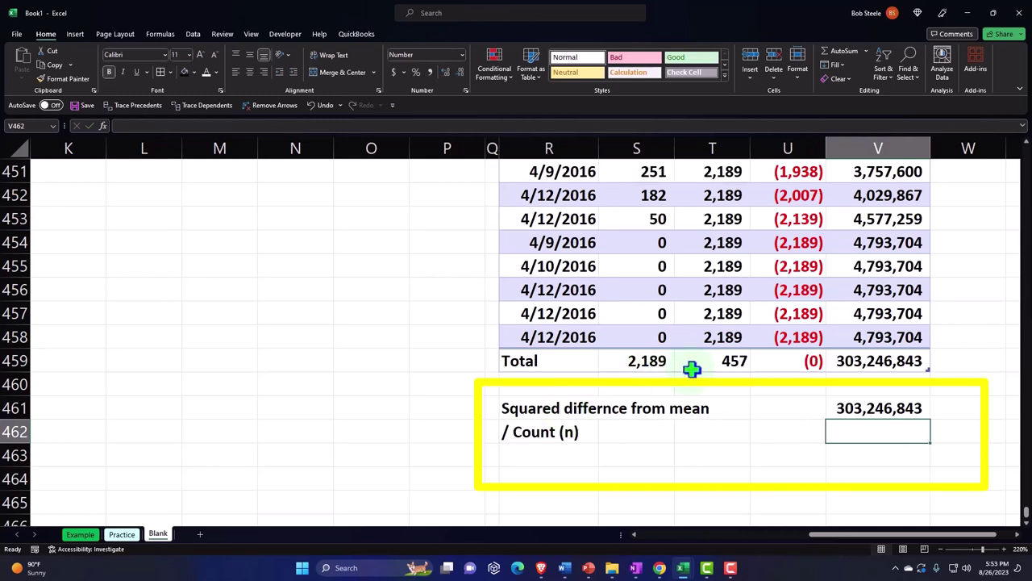
{"action": "type", "text": "="}
{"action": "key", "text": "Up"}
{"action": "key", "text": "Up"}
{"action": "left_click", "coordinate": [691, 369]}
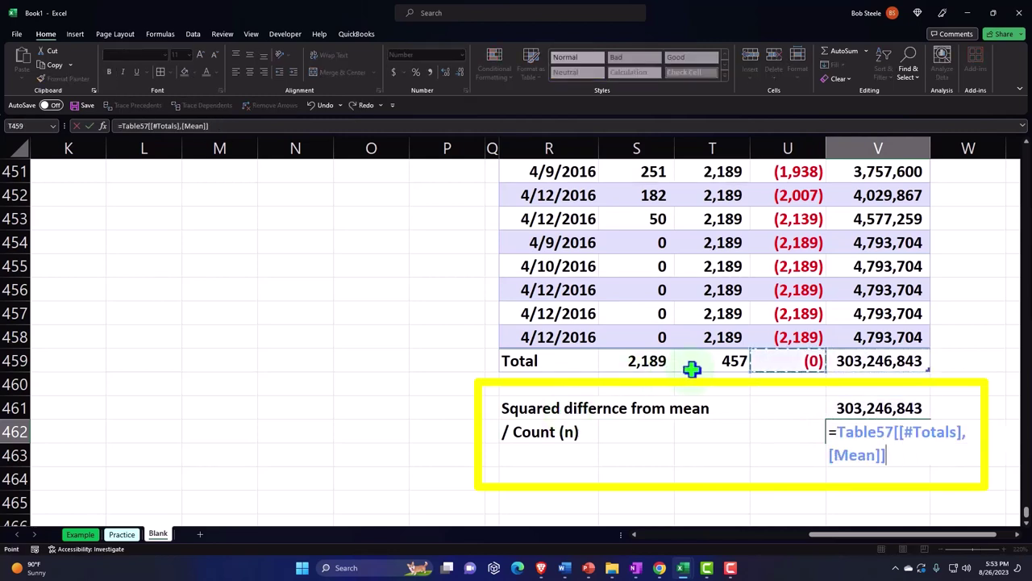
{"action": "key", "text": "Return"}
- Underline the count value in V462
{"action": "key", "text": "Right"}
{"action": "key", "text": "Right"}
{"action": "key", "text": "Right"}
{"action": "key", "text": "Right"}
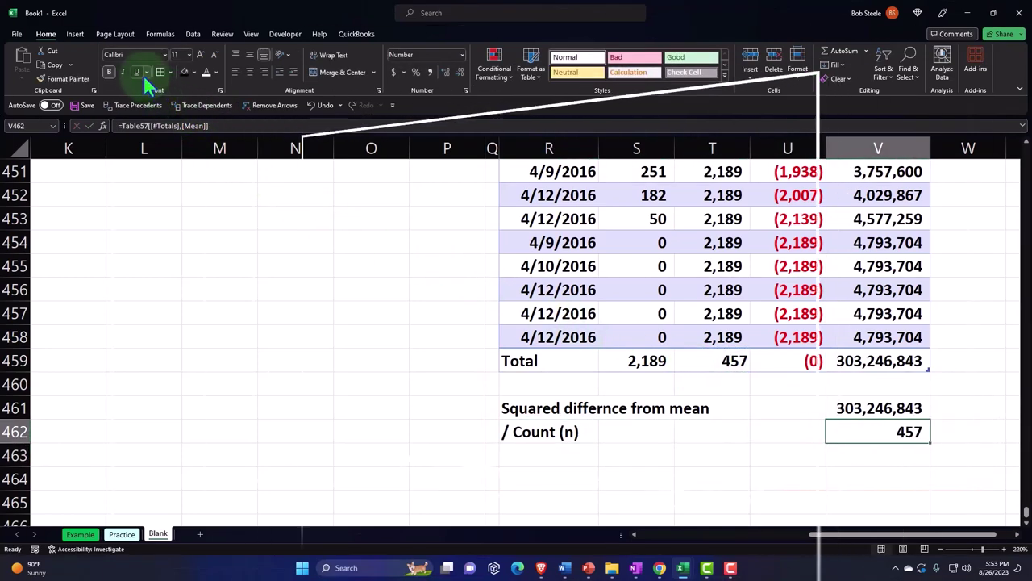
{"action": "left_click", "coordinate": [138, 72]}
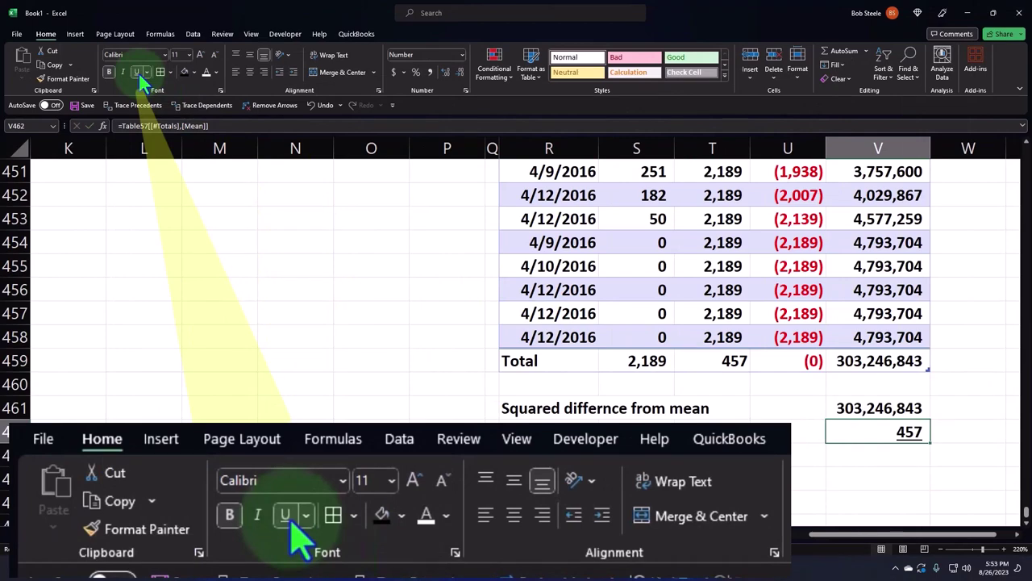
- Enter the label "Variance" in R463, below the count row
{"action": "key", "text": "Return"}
{"action": "key", "text": "Left"}
{"action": "key", "text": "Left"}
{"action": "key", "text": "Left"}
{"action": "key", "text": "Left"}
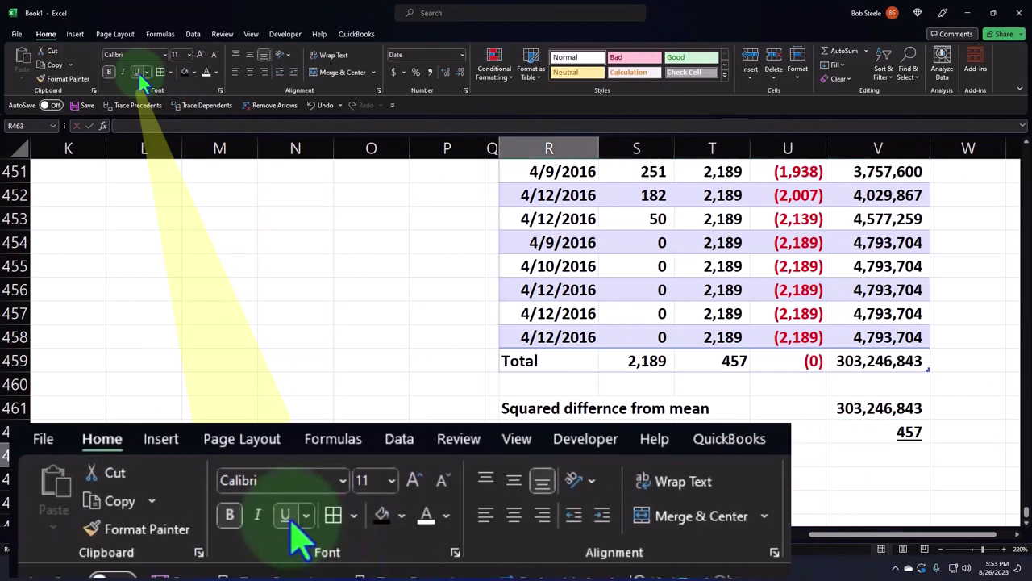
{"action": "type", "text": "Variance"}
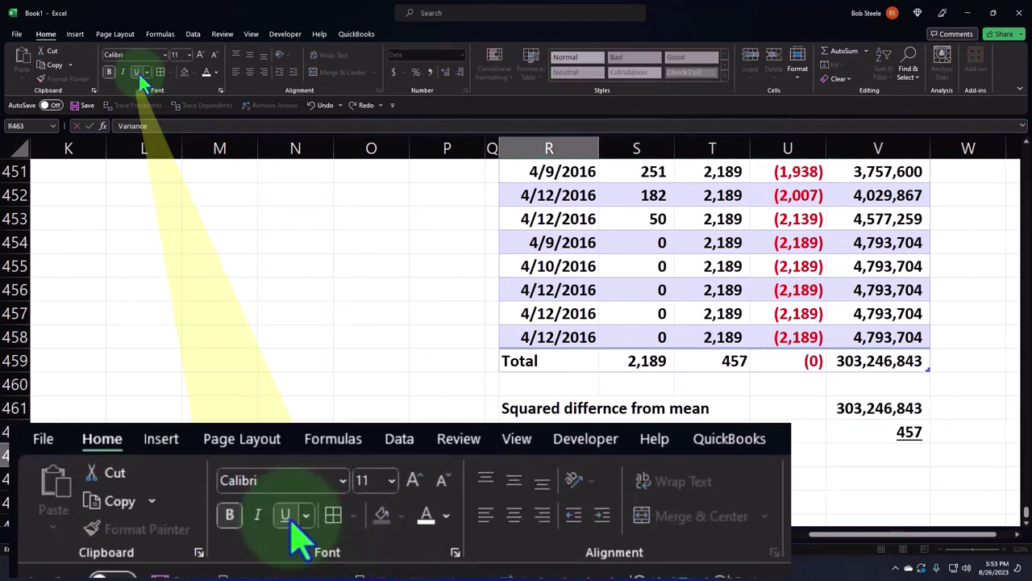
{"action": "key", "text": "Tab"}
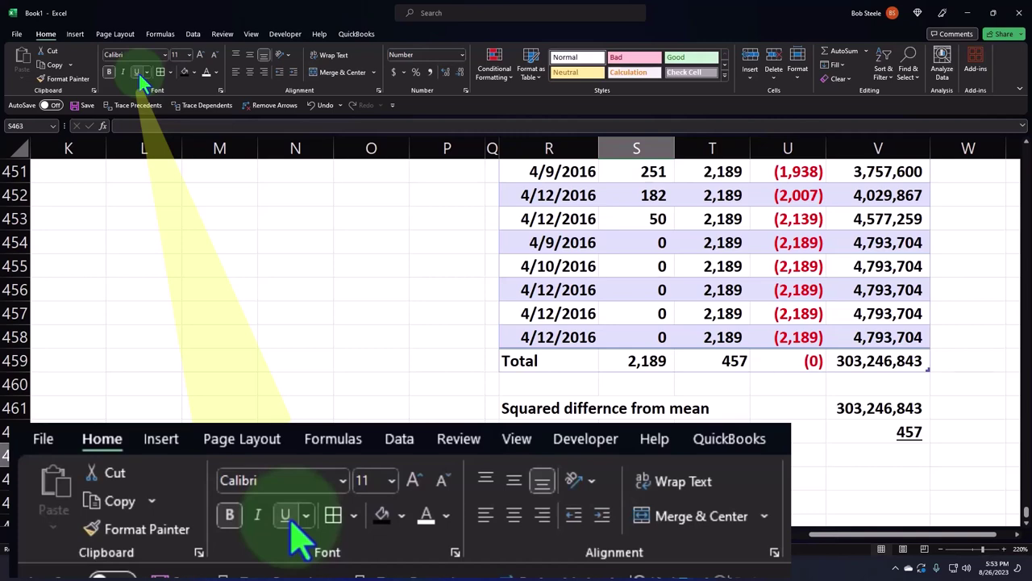
- Insert the Greek small letter sigma symbol (σ) into S463 beside the Variance label
{"action": "left_click", "coordinate": [75, 34]}
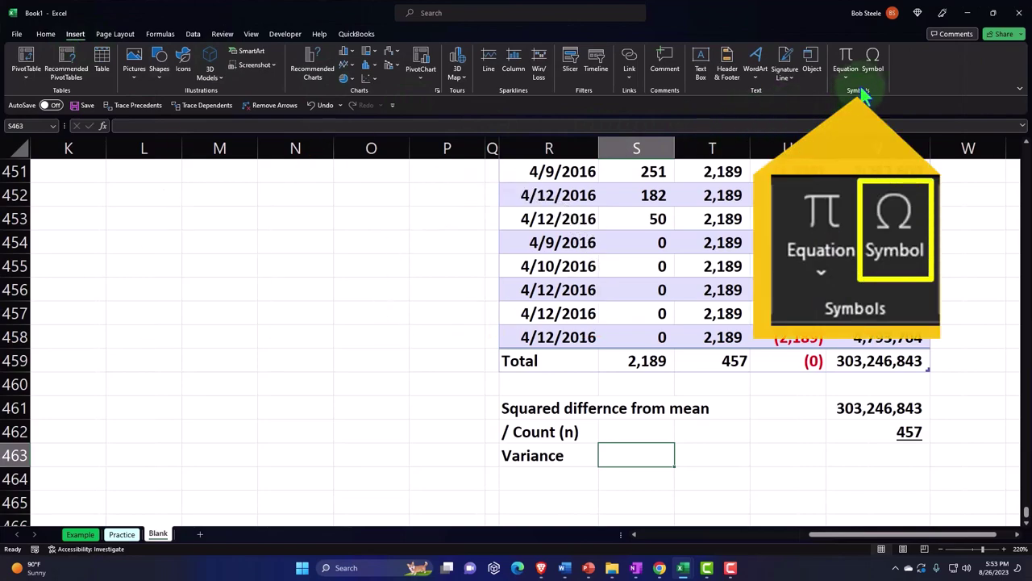
{"action": "left_click", "coordinate": [873, 56]}
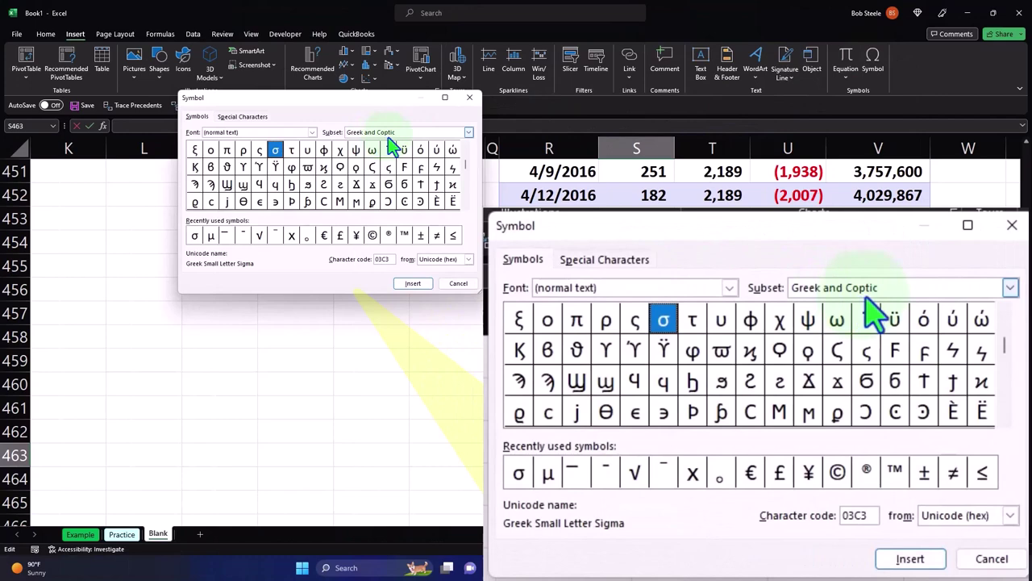
{"action": "left_click", "coordinate": [195, 238]}
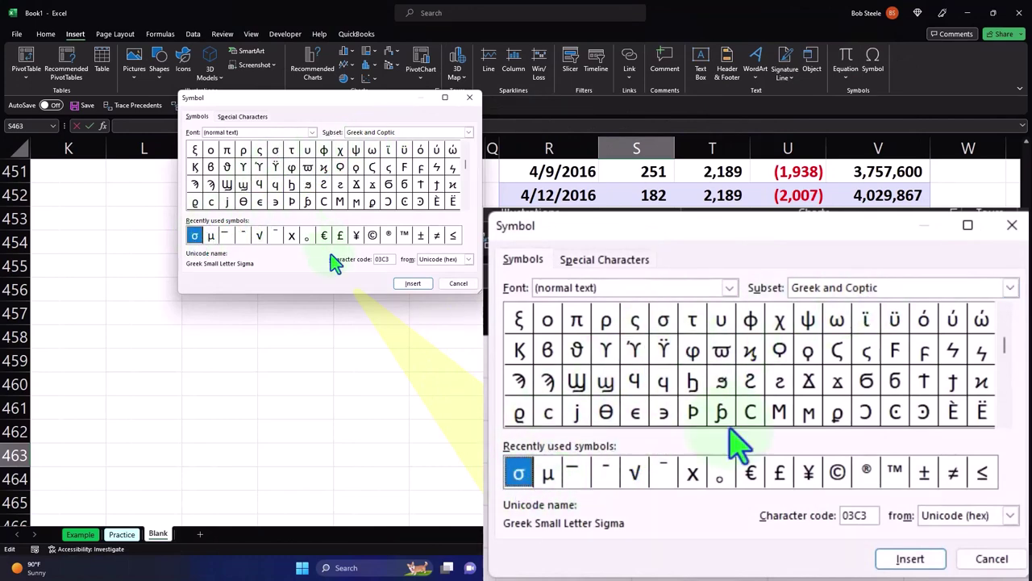
{"action": "left_click", "coordinate": [403, 287]}
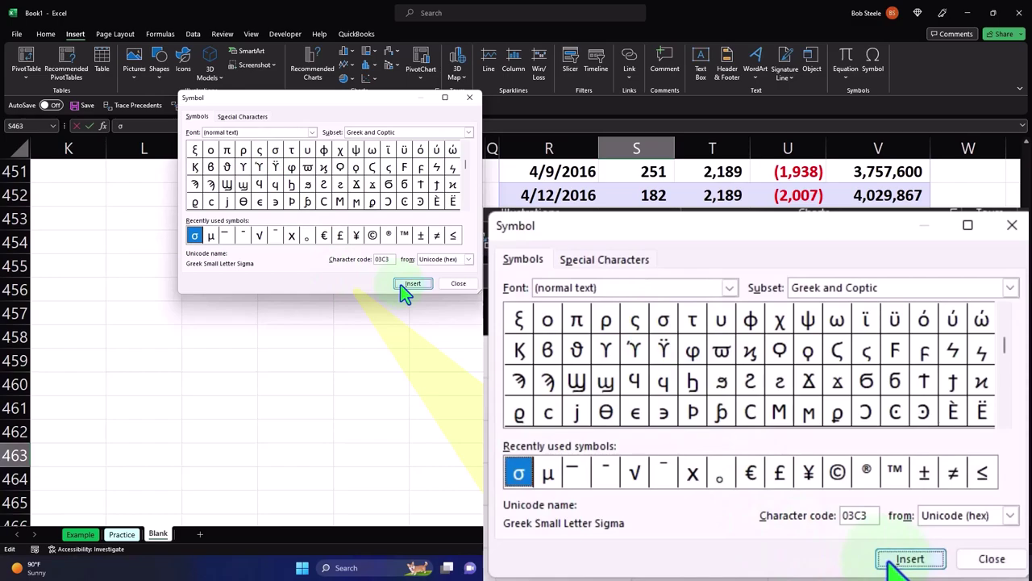
{"action": "left_click", "coordinate": [469, 96]}
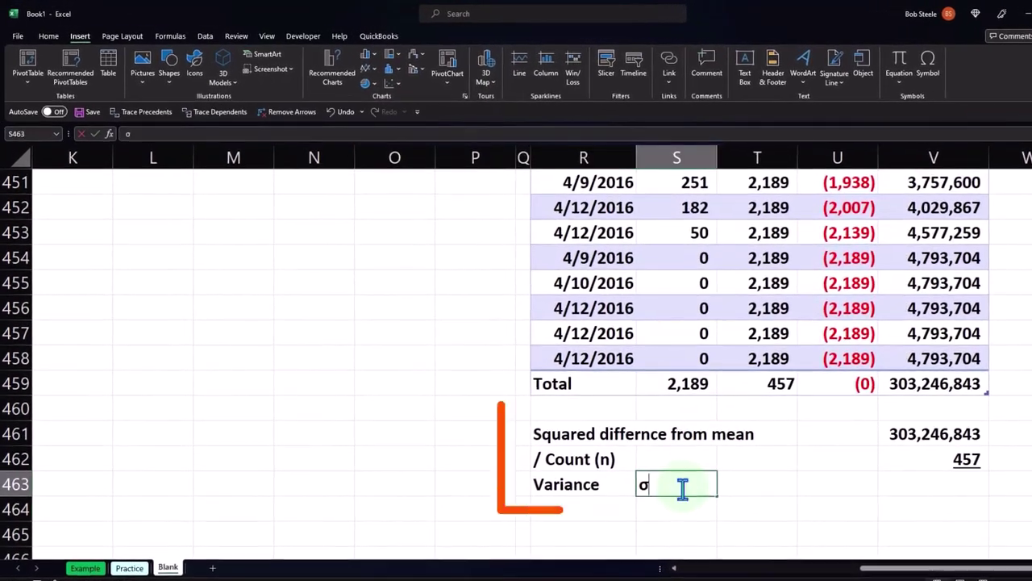
- Add a 2 after the sigma in S463 and format only that digit as superscript
{"action": "type", "text": "2"}
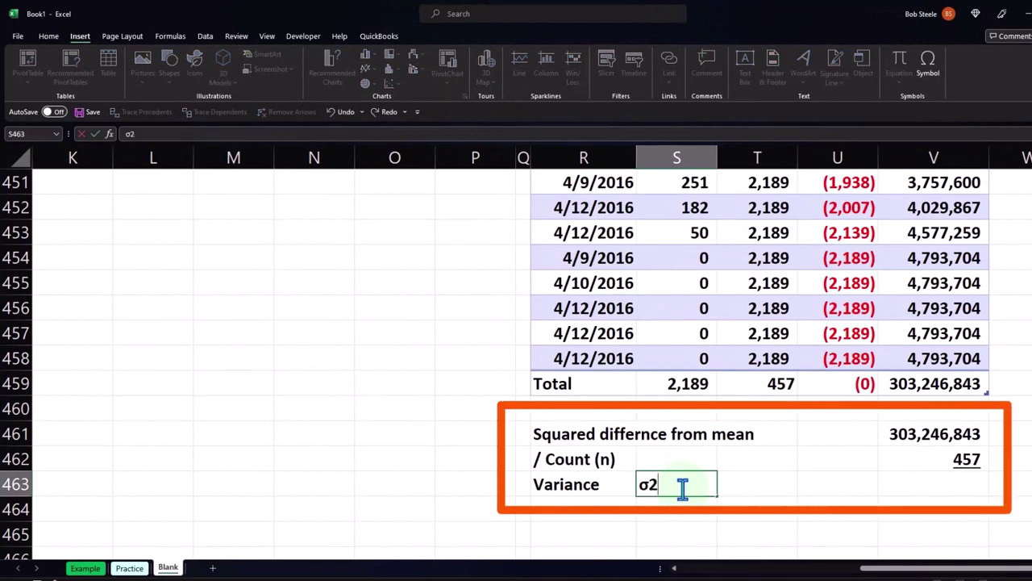
{"action": "key", "text": "shift+Left"}
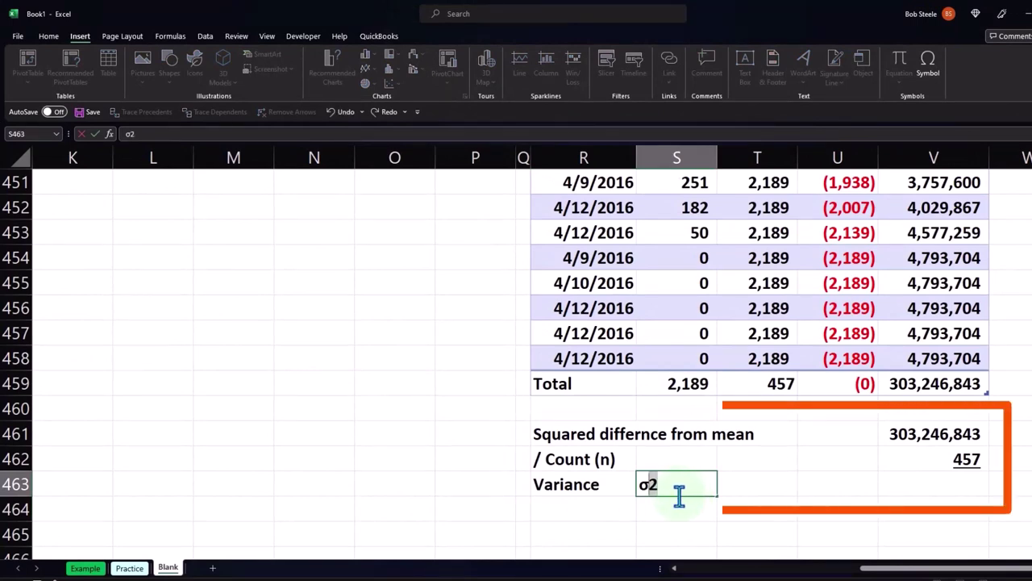
{"action": "right_click", "coordinate": [652, 483]}
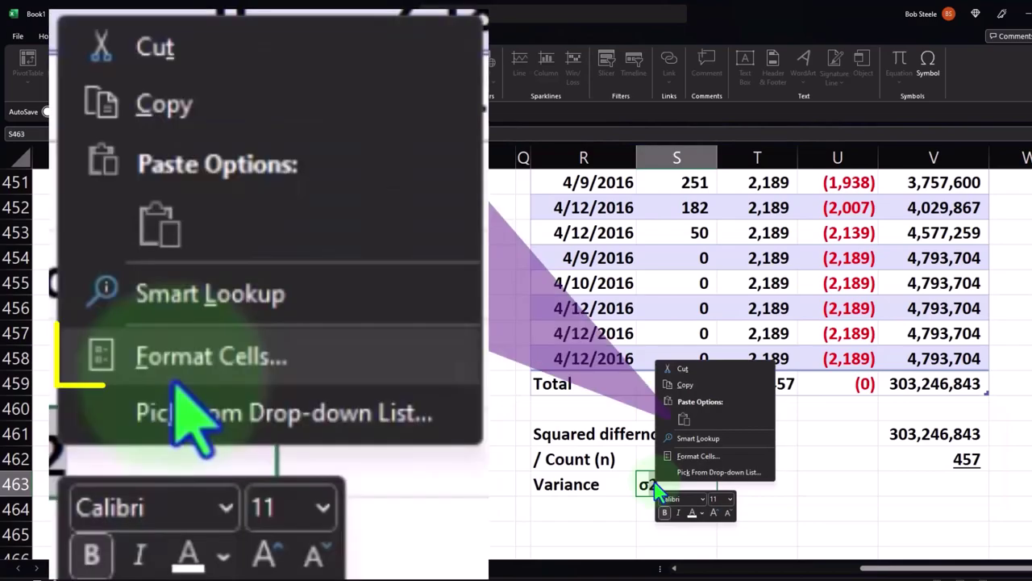
{"action": "left_click", "coordinate": [692, 458]}
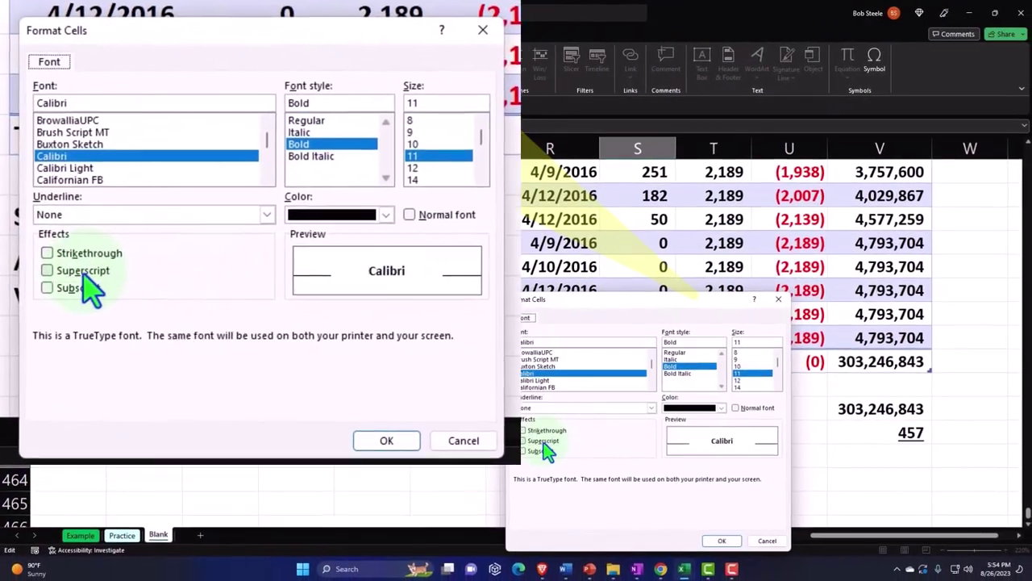
{"action": "left_click", "coordinate": [544, 442]}
{"action": "left_click", "coordinate": [722, 540]}
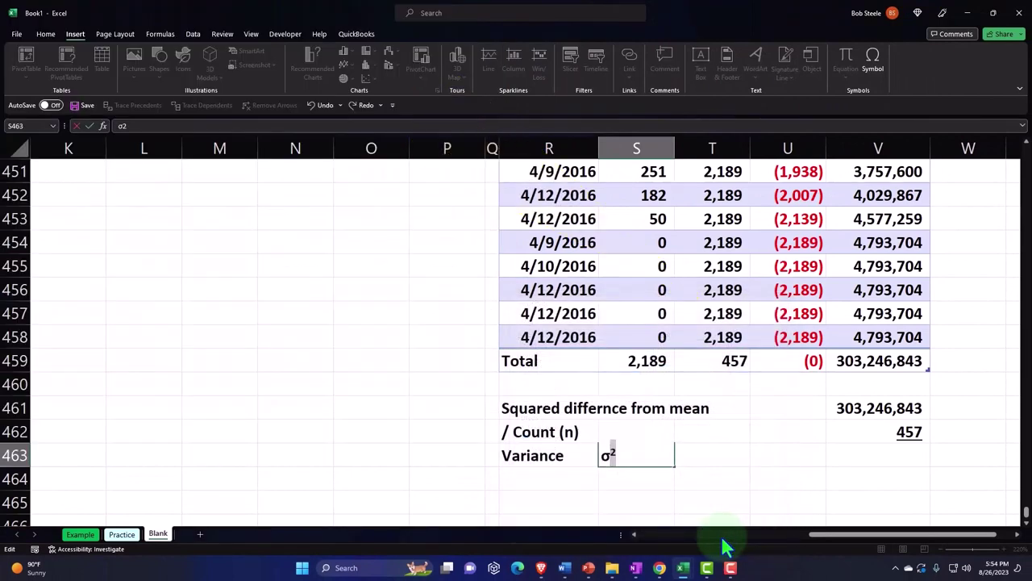
{"action": "key", "text": "Return"}
- Calculate the variance in V463 by dividing the squared differences total by the count with =V461/V462
{"action": "key", "text": "Up"}
{"action": "key", "text": "Right"}
{"action": "key", "text": "Right"}
{"action": "key", "text": "Right"}
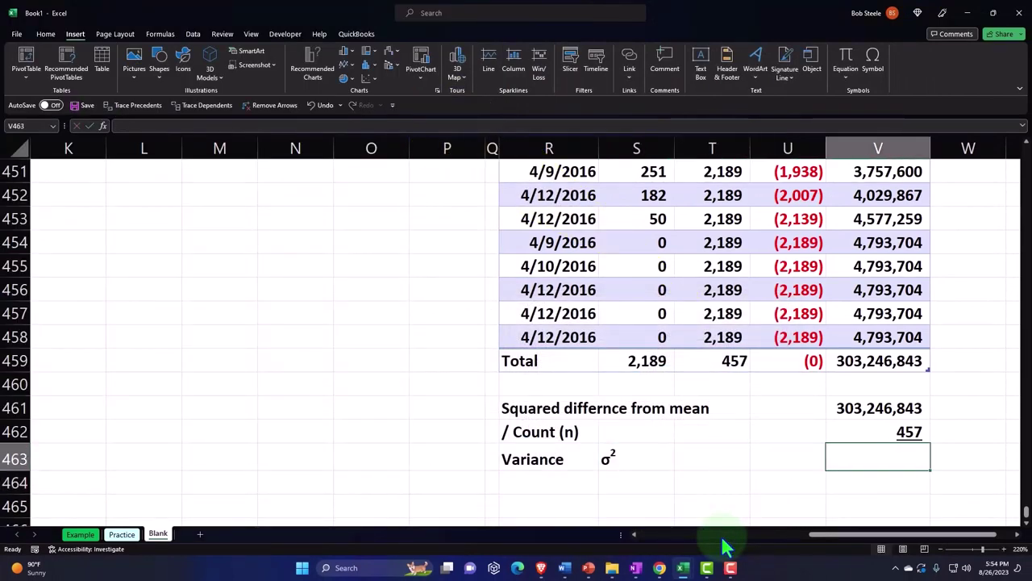
{"action": "type", "text": "="}
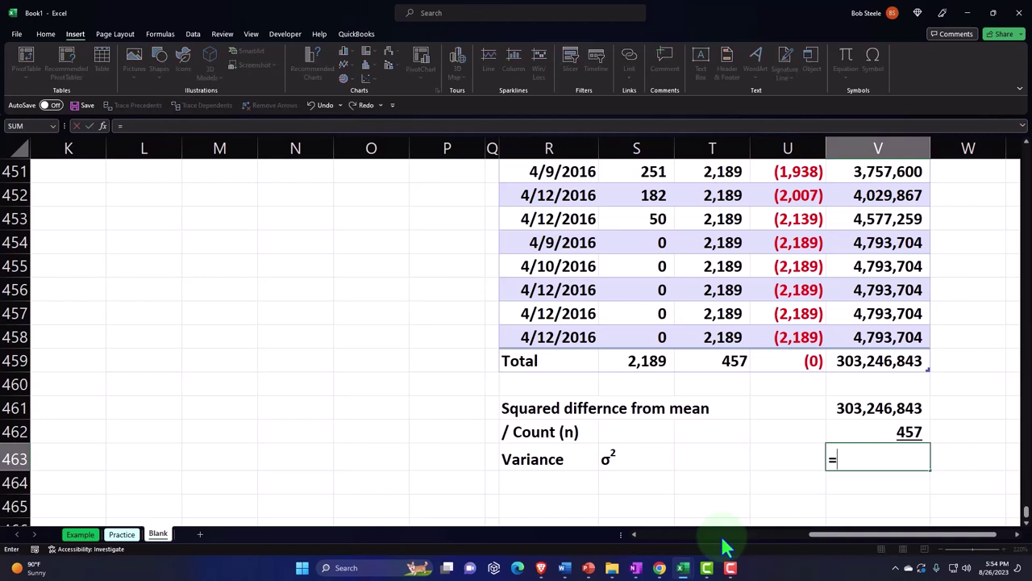
{"action": "key", "text": "Up"}
{"action": "key", "text": "Up"}
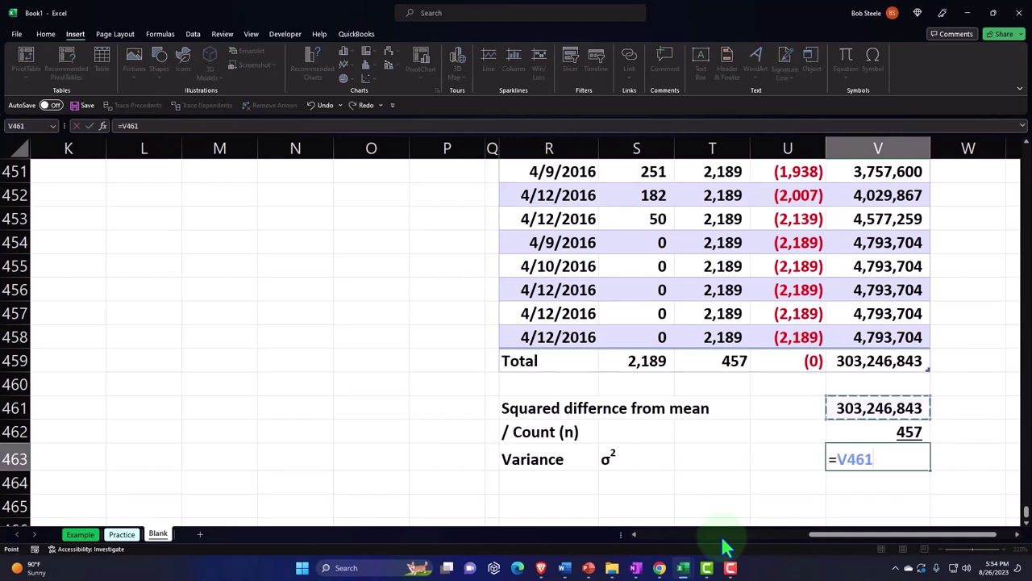
{"action": "type", "text": "/"}
{"action": "key", "text": "Up"}
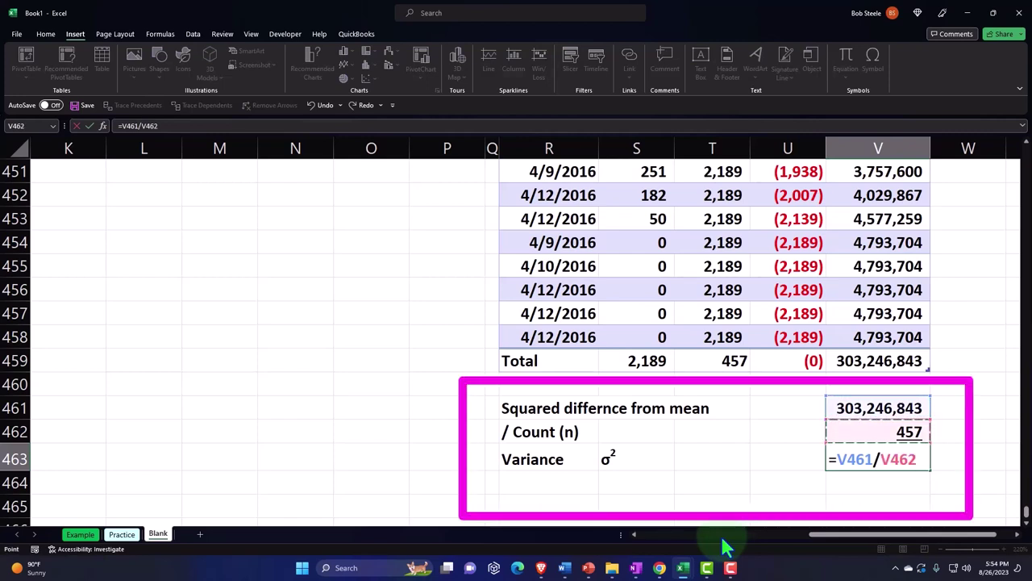
{"action": "key", "text": "Return"}
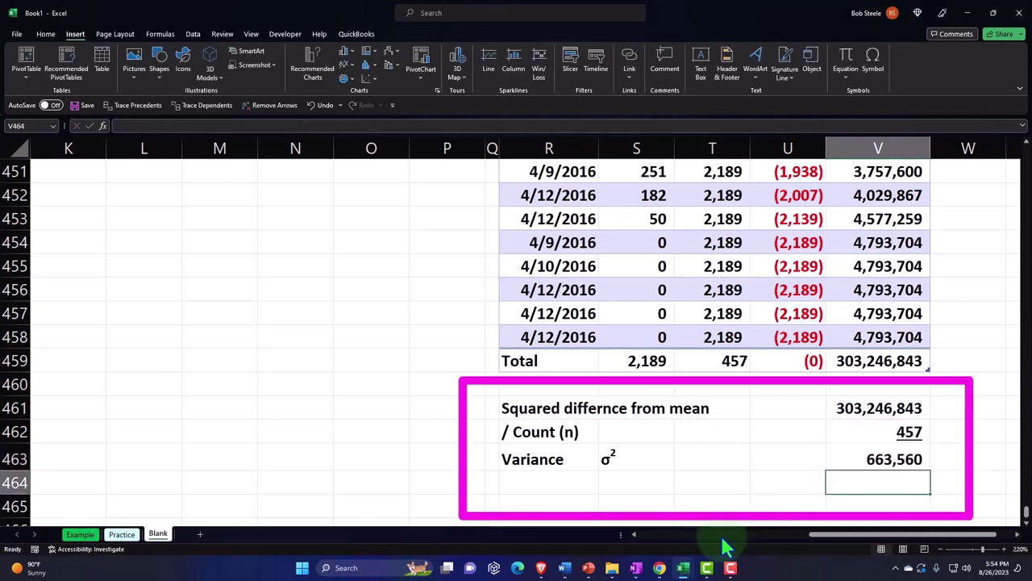
- Enter the label "Standard deviation of Population" in R464, below the Variance label
{"action": "key", "text": "Left"}
{"action": "key", "text": "Left"}
{"action": "key", "text": "Left"}
{"action": "key", "text": "Left"}
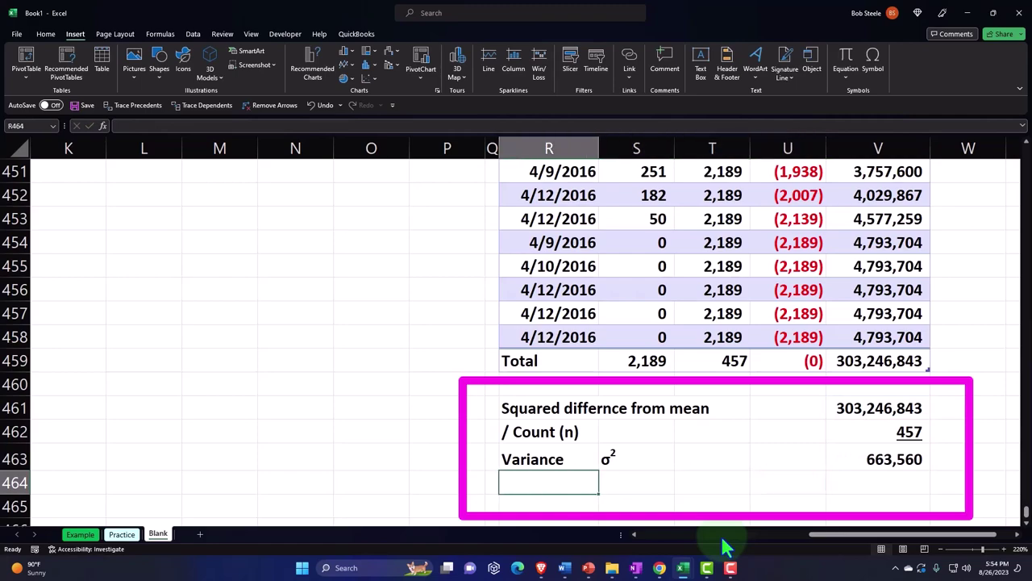
{"action": "type", "text": "Standard dev"}
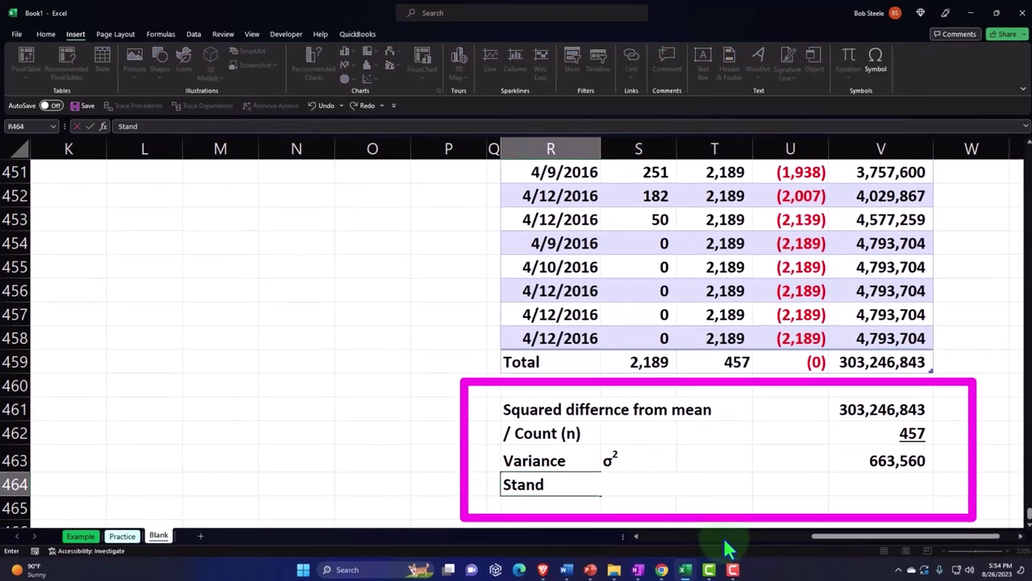
{"action": "type", "text": "iatio"}
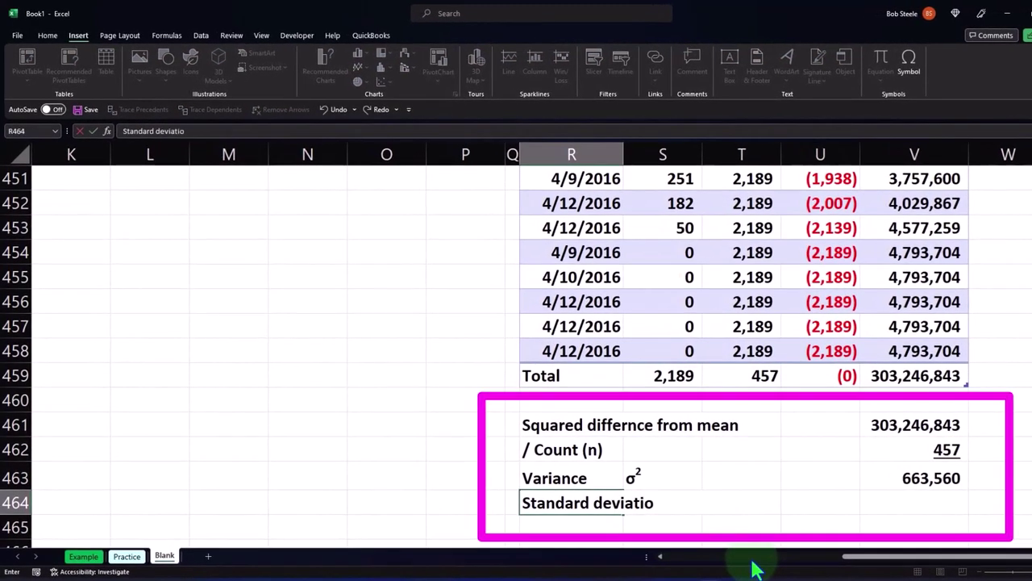
{"action": "type", "text": "n of Population"}
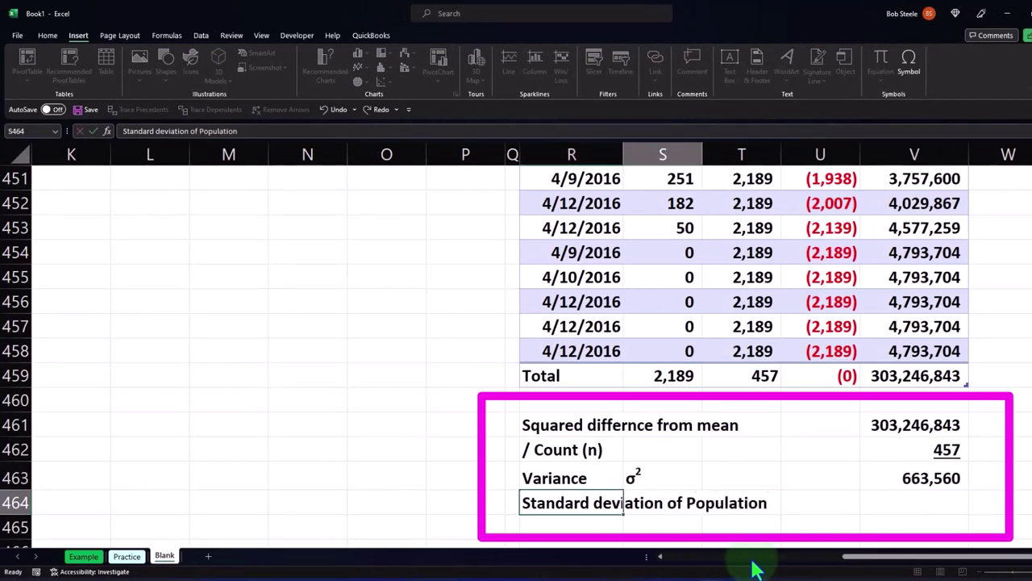
{"action": "key", "text": "Tab"}
{"action": "key", "text": "Tab"}
{"action": "key", "text": "Tab"}
{"action": "key", "text": "Tab"}
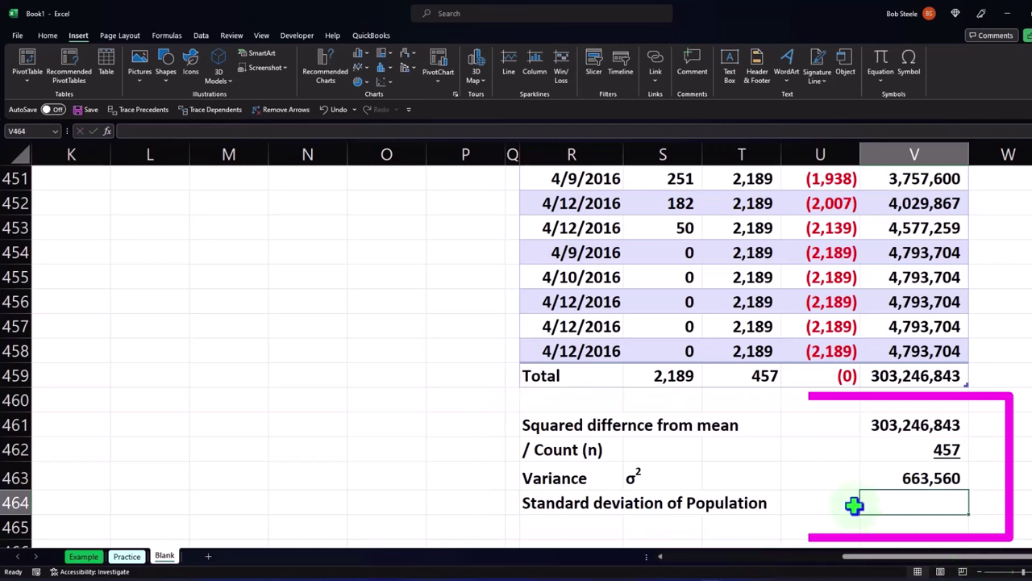
- Insert the Greek small letter sigma symbol (σ) into U464 beside the standard deviation label
{"action": "left_click", "coordinate": [816, 500]}
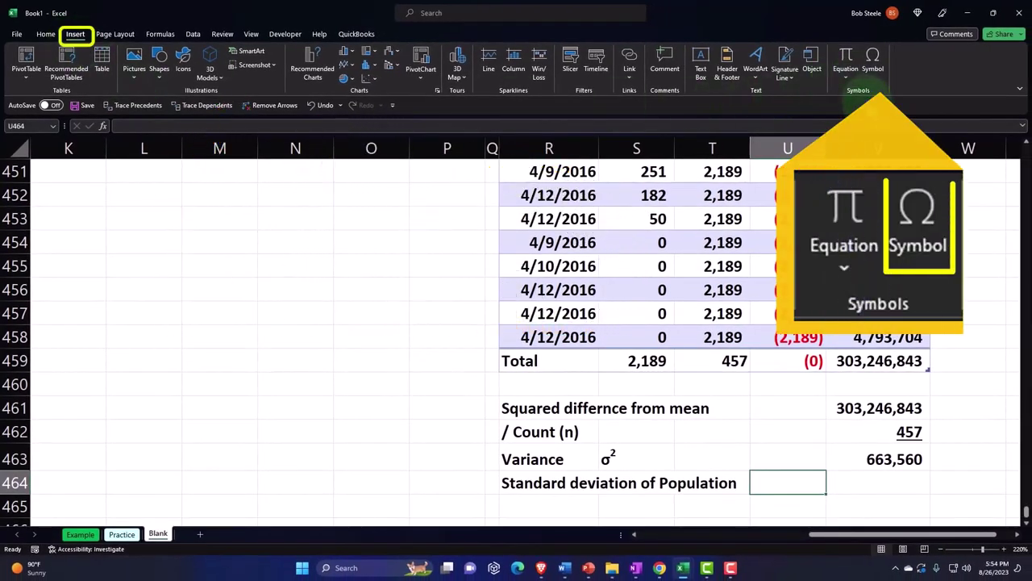
{"action": "left_click", "coordinate": [876, 60]}
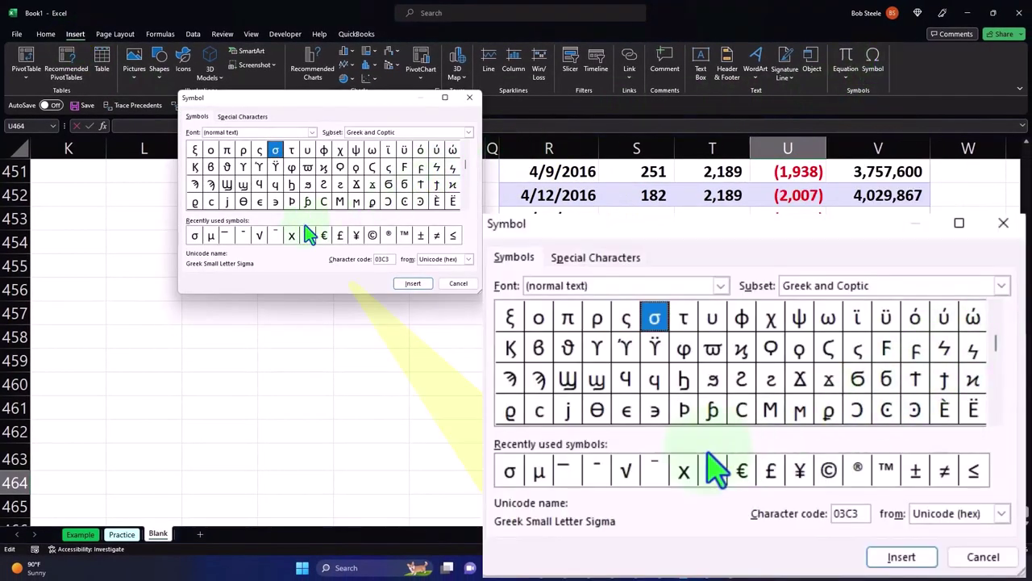
{"action": "left_click", "coordinate": [195, 236]}
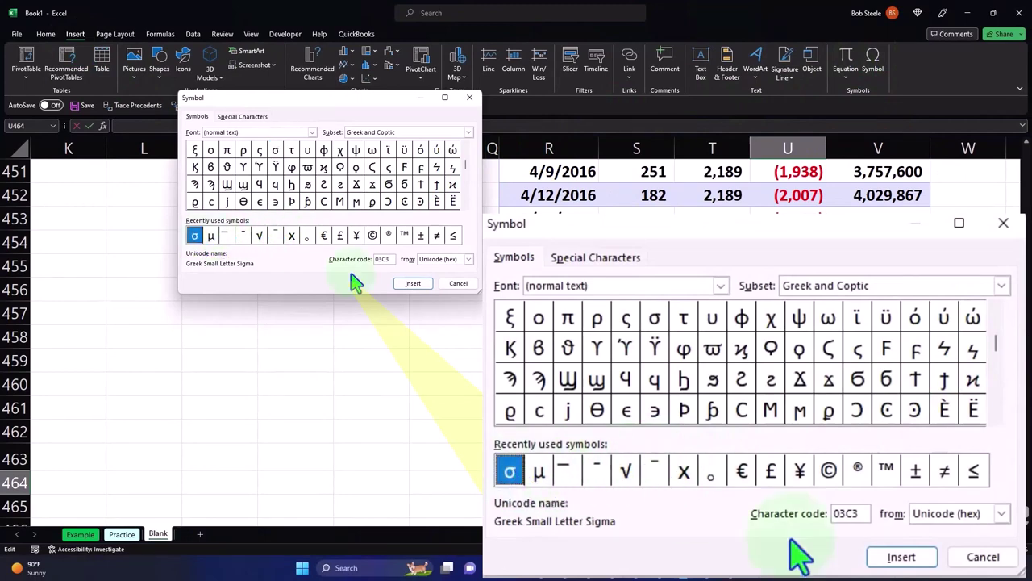
{"action": "left_click", "coordinate": [415, 284]}
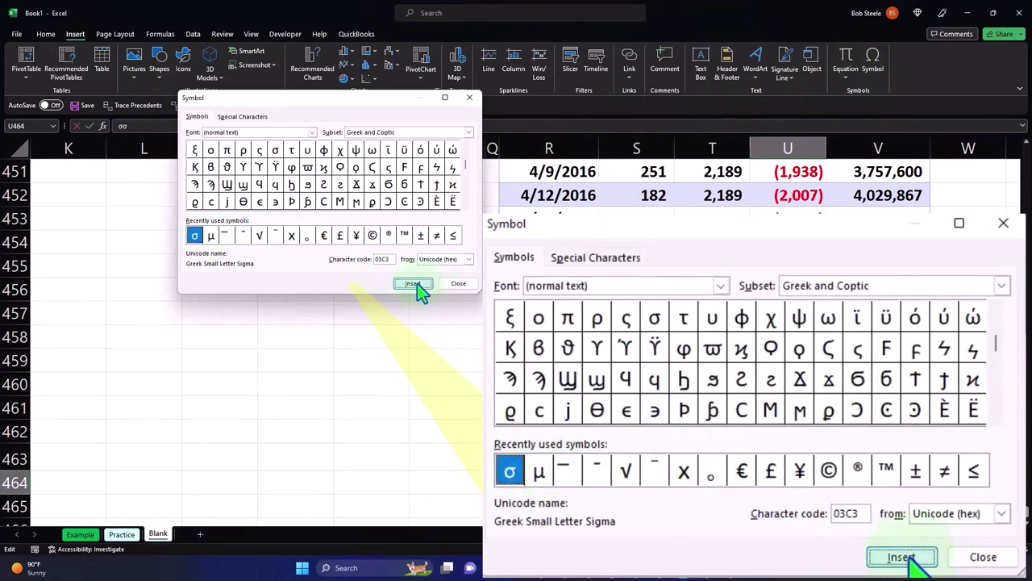
{"action": "left_click", "coordinate": [471, 99]}
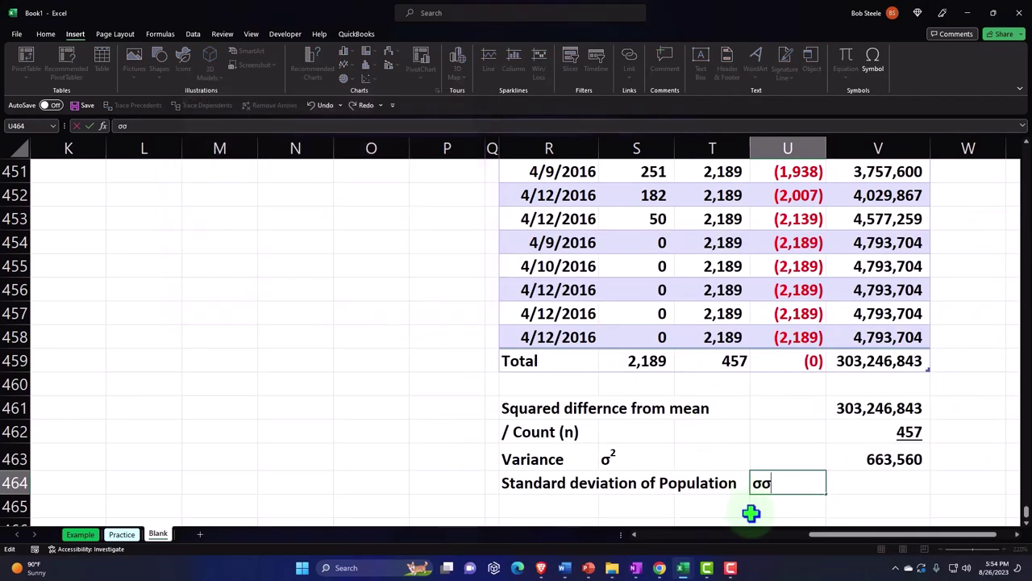
{"action": "key", "text": "Return"}
- Calculate the population standard deviation in V464 as the square root of the variance with =SQRT(V463)
{"action": "key", "text": "Right"}
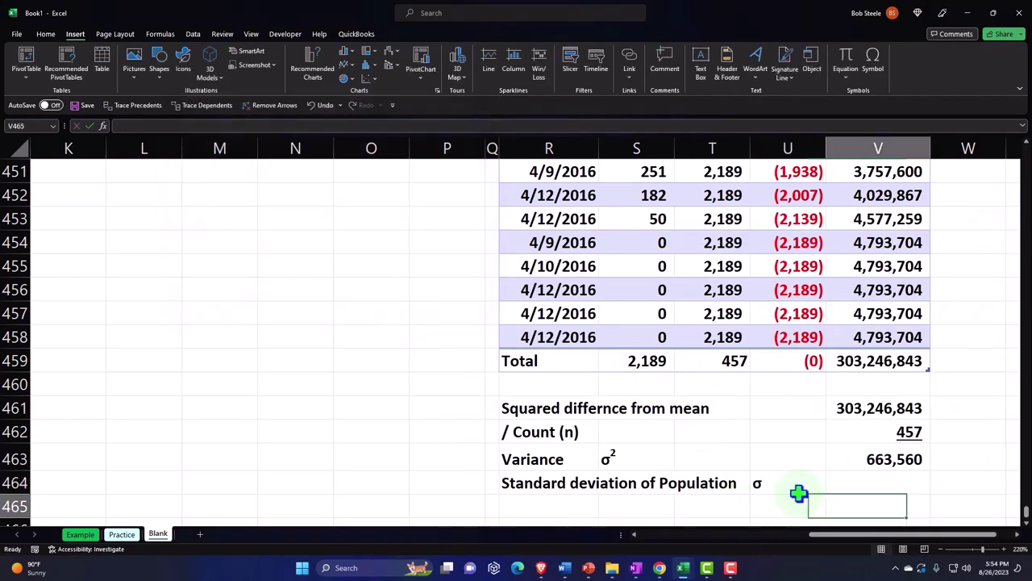
{"action": "key", "text": "Up"}
{"action": "type", "text": "="}
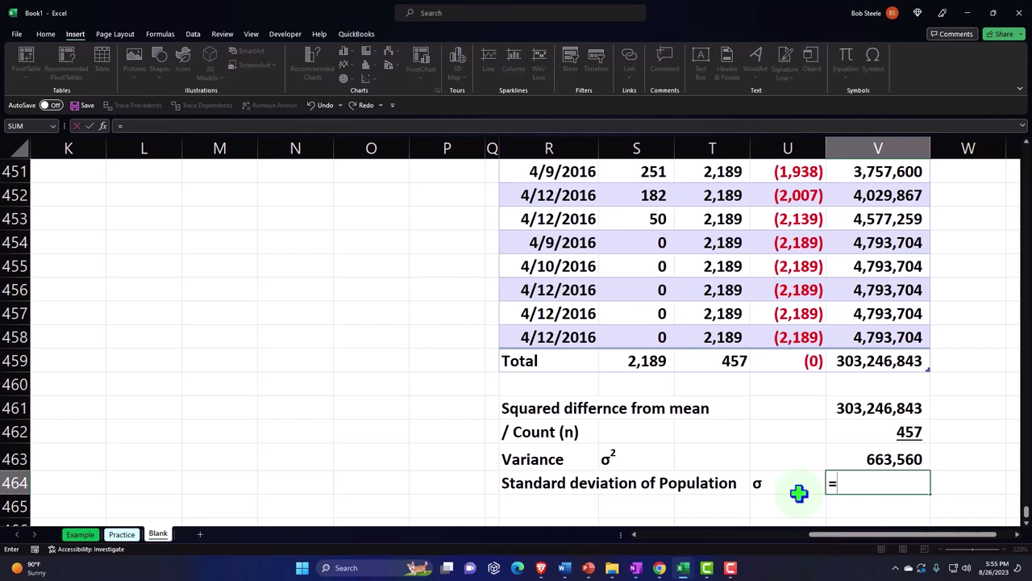
{"action": "type", "text": "sq"}
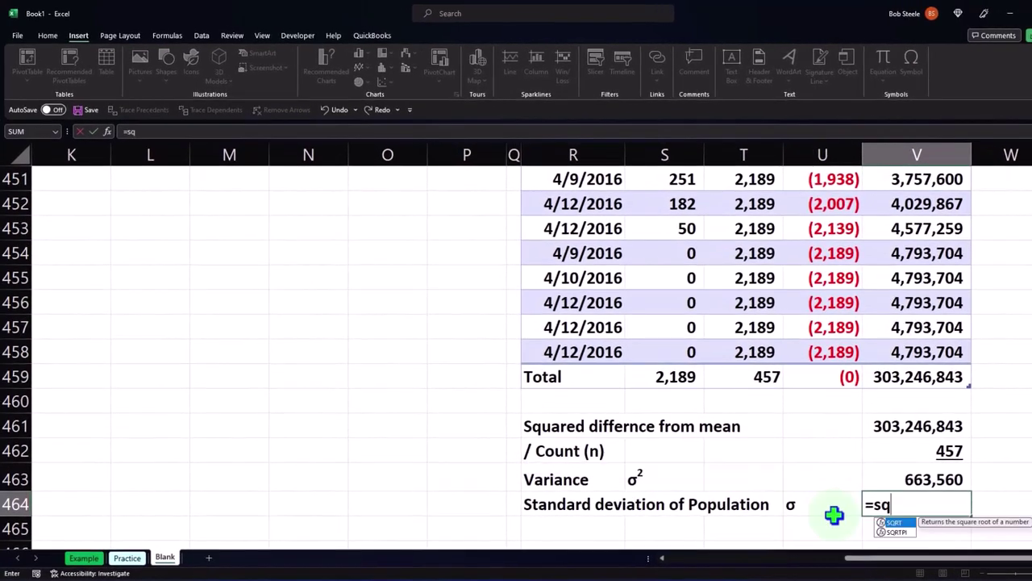
{"action": "double_click", "coordinate": [892, 523]}
{"action": "left_click", "coordinate": [895, 479]}
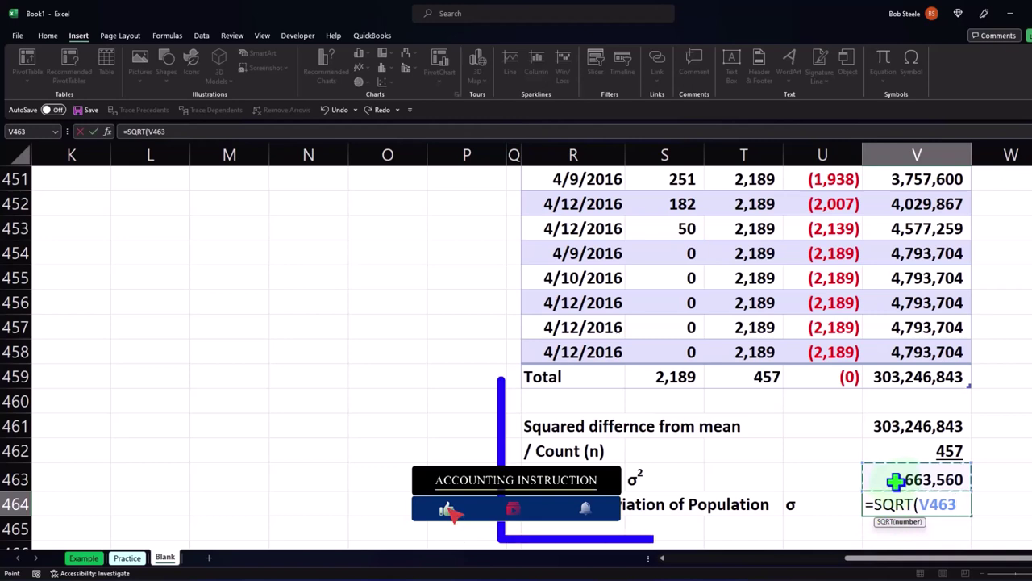
{"action": "key", "text": "Return"}
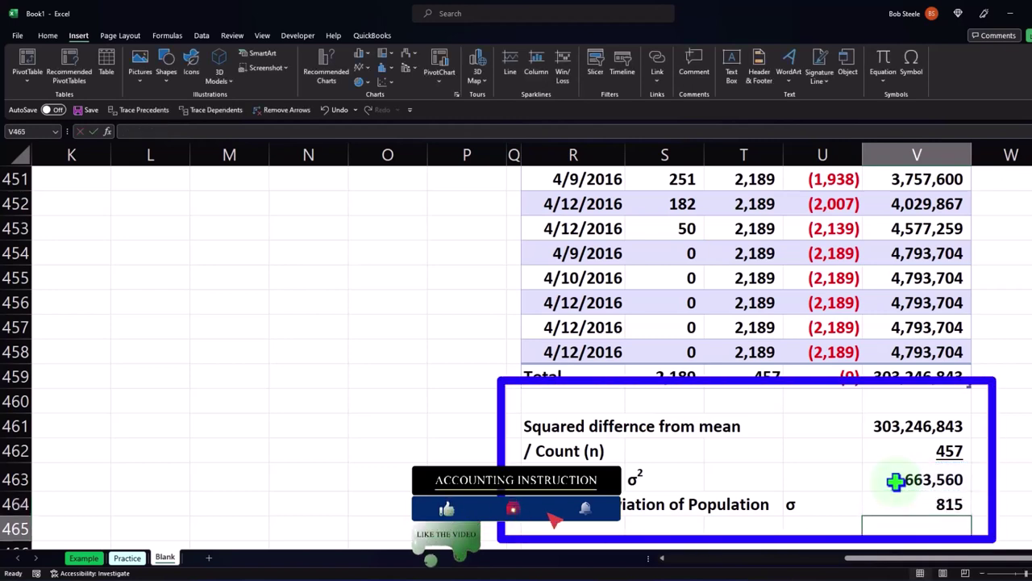
- Display the standard deviation in V464 with two decimal places
{"action": "left_click", "coordinate": [925, 503]}
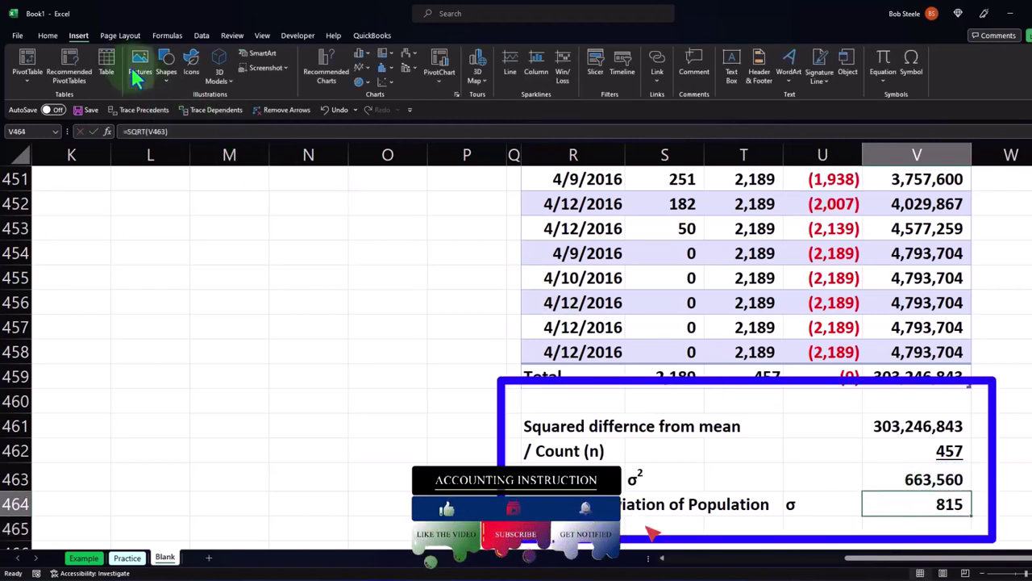
{"action": "left_click", "coordinate": [48, 37]}
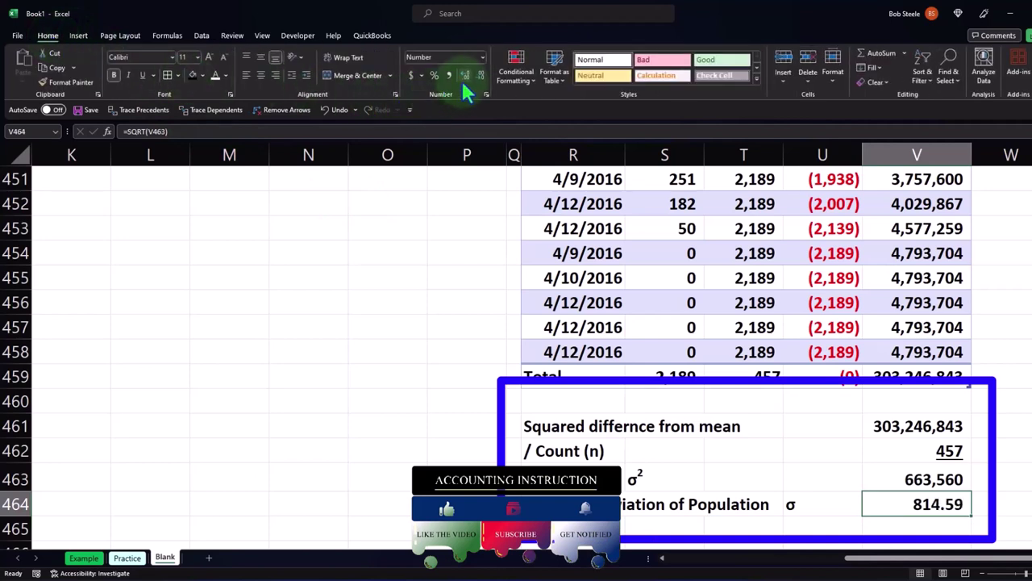
- Format the calculation block R461:V464 with the recently used light turquoise fill and borders around all its cells
{"action": "left_click", "coordinate": [749, 476]}
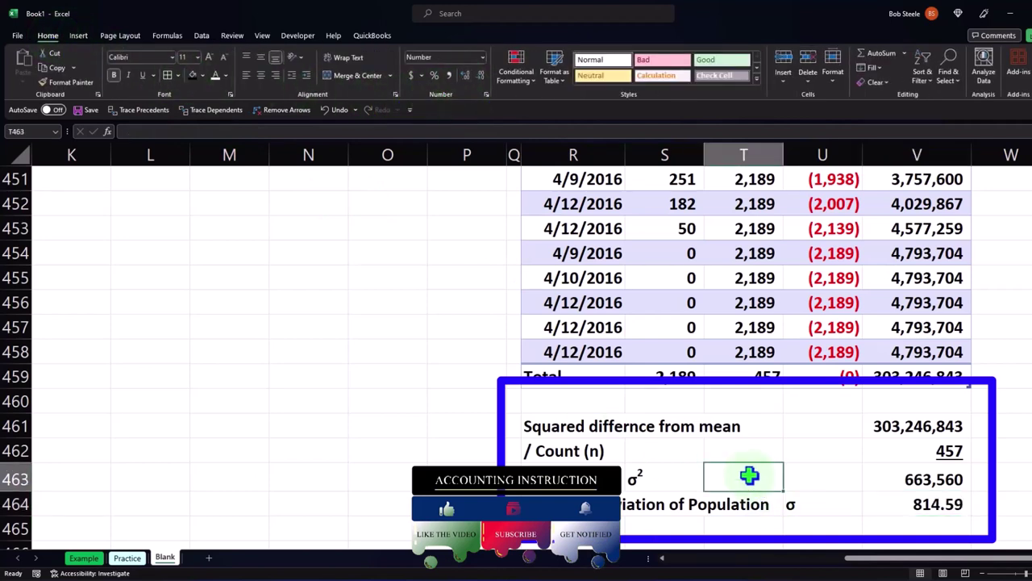
{"action": "left_click_drag", "start_coordinate": [571, 420], "coordinate": [892, 491]}
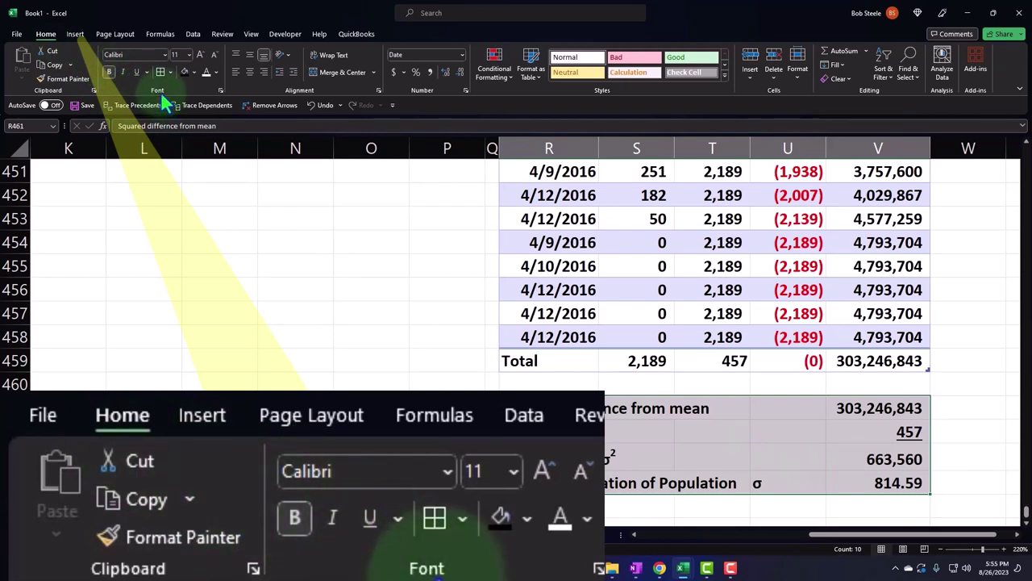
{"action": "left_click", "coordinate": [192, 71]}
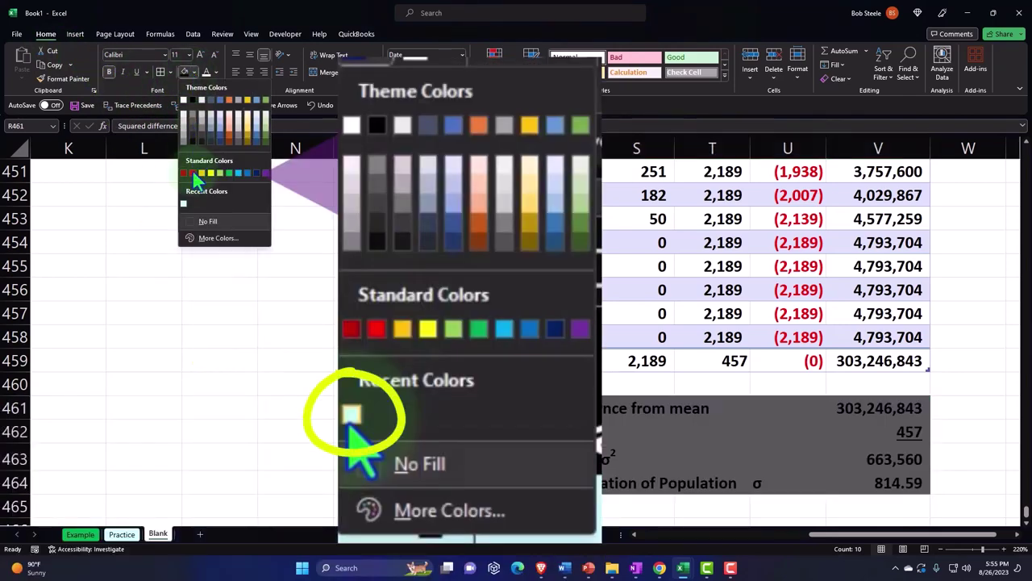
{"action": "left_click", "coordinate": [183, 204]}
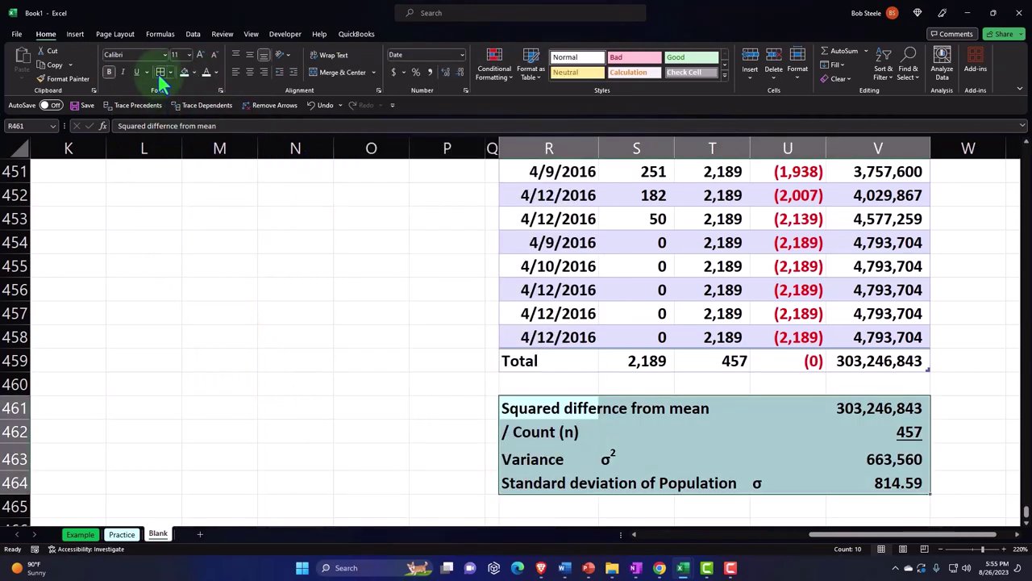
{"action": "left_click", "coordinate": [160, 71]}
{"action": "left_click", "coordinate": [645, 409]}
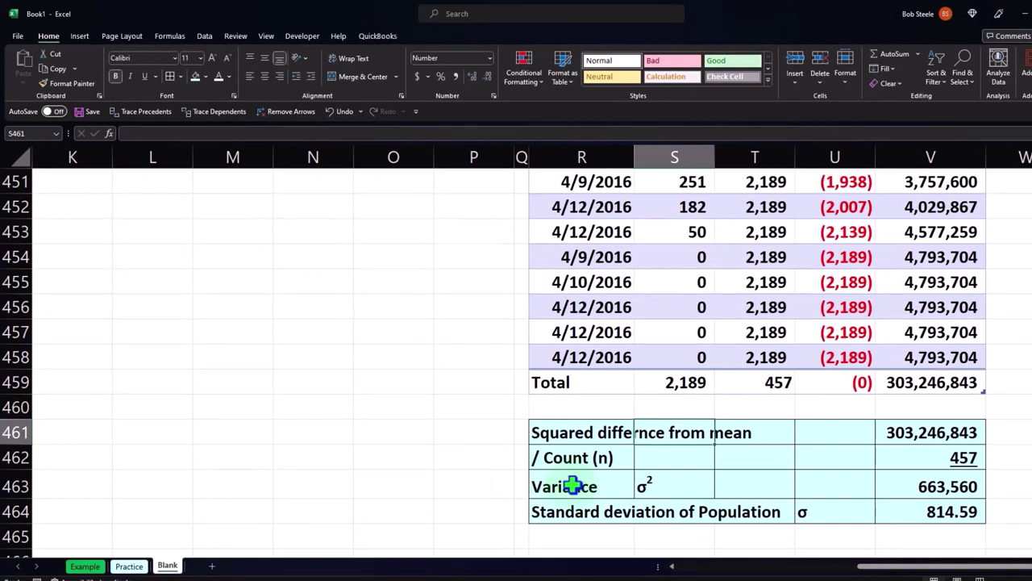
- Compare the step-by-step variance and standard deviation in V463:V464 with the population and sample formulas in the summary statistics table
{"action": "left_click", "coordinate": [905, 477]}
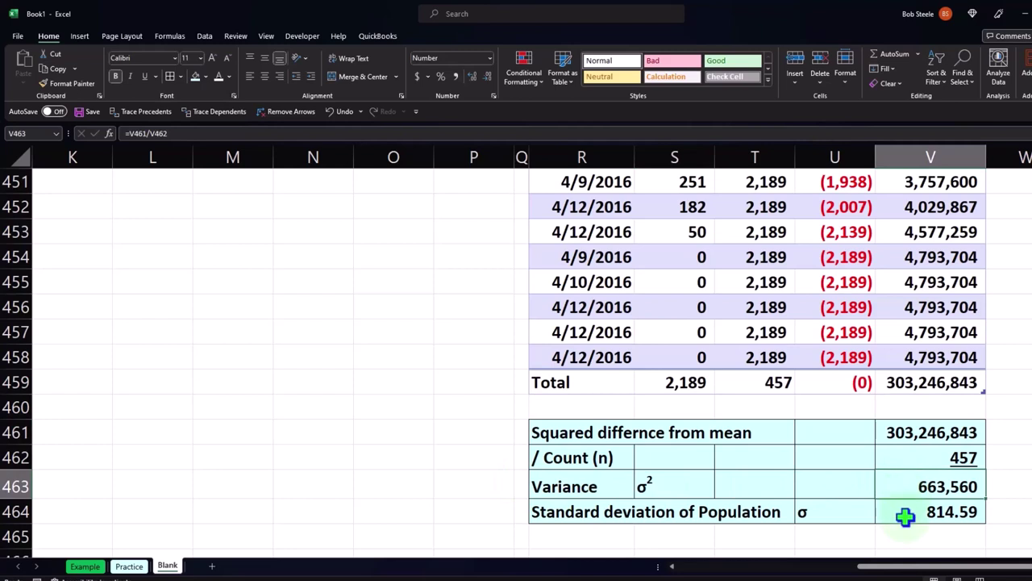
{"action": "left_click", "coordinate": [905, 516]}
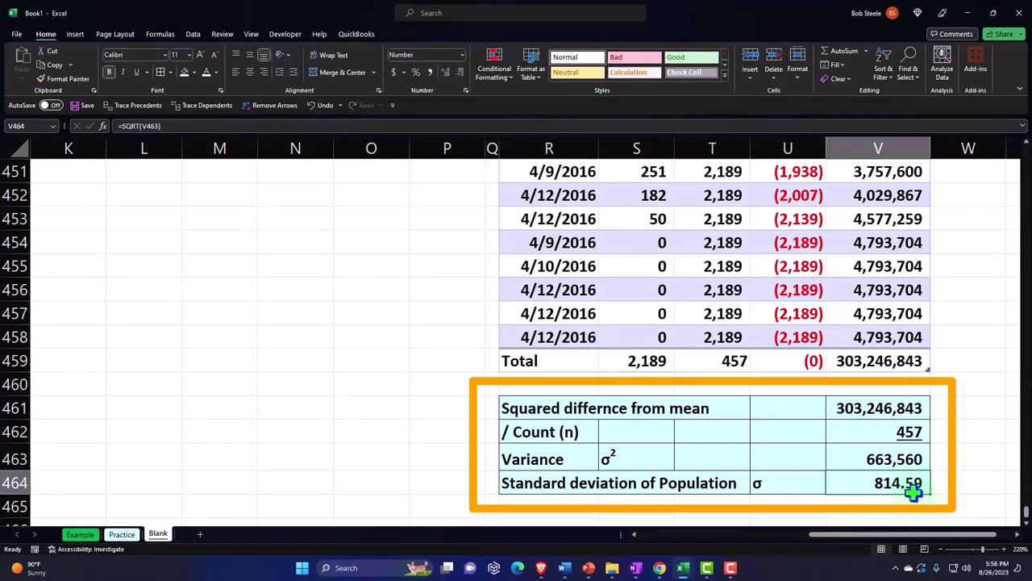
{"action": "left_click_drag", "start_coordinate": [923, 533], "coordinate": [150, 414]}
{"action": "scroll", "coordinate": [150, 415], "scroll_direction": "up", "scroll_amount": 20}
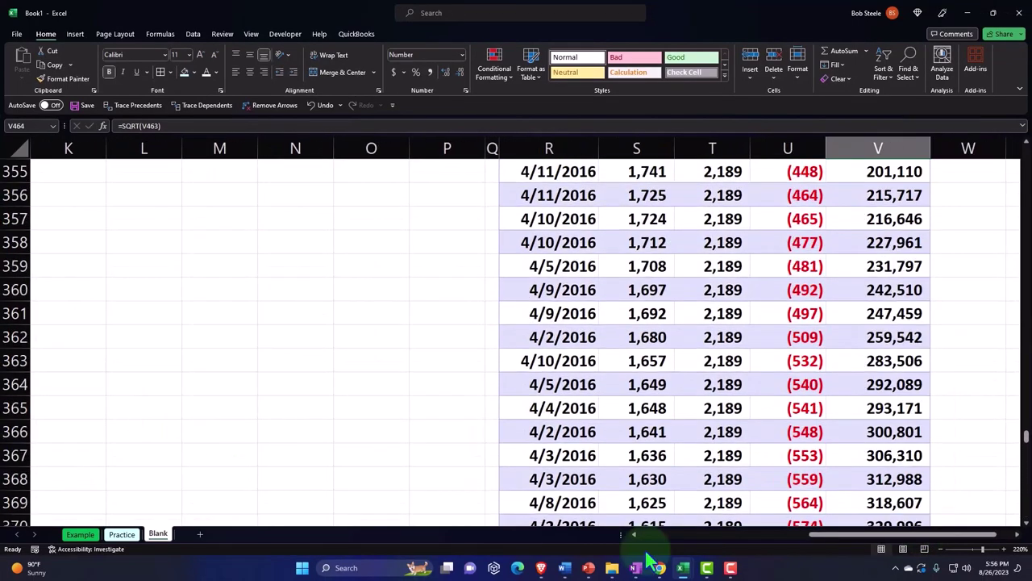
{"action": "left_click_drag", "start_coordinate": [894, 534], "coordinate": [412, 522]}
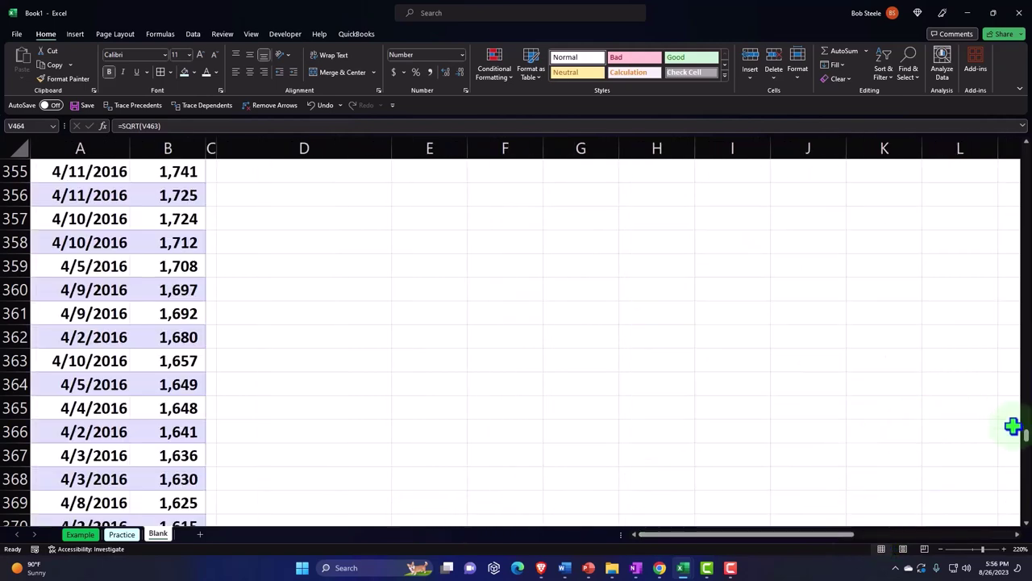
{"action": "left_click_drag", "start_coordinate": [1026, 435], "coordinate": [1025, 104]}
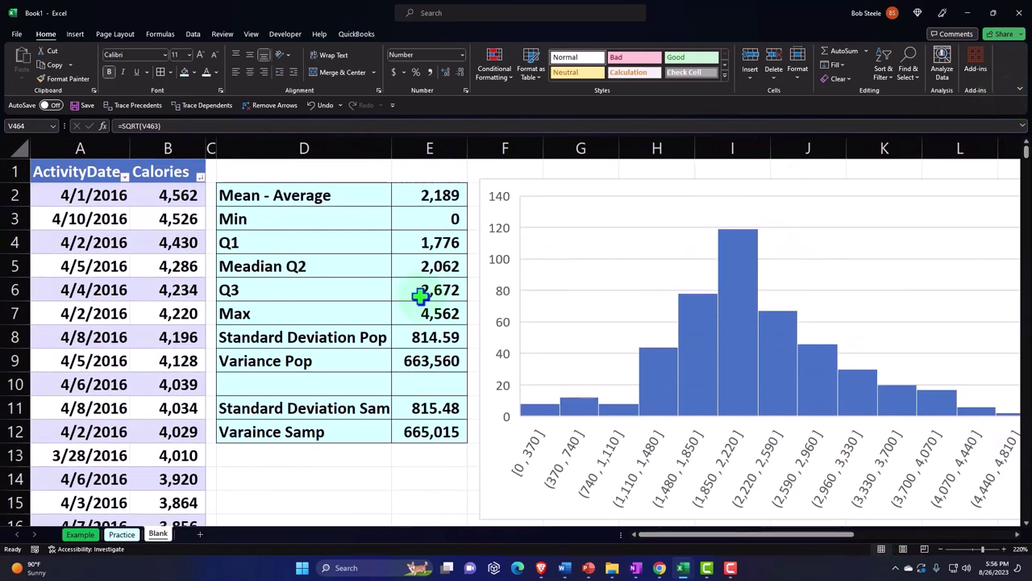
{"action": "left_click", "coordinate": [423, 290]}
{"action": "left_click", "coordinate": [426, 407]}
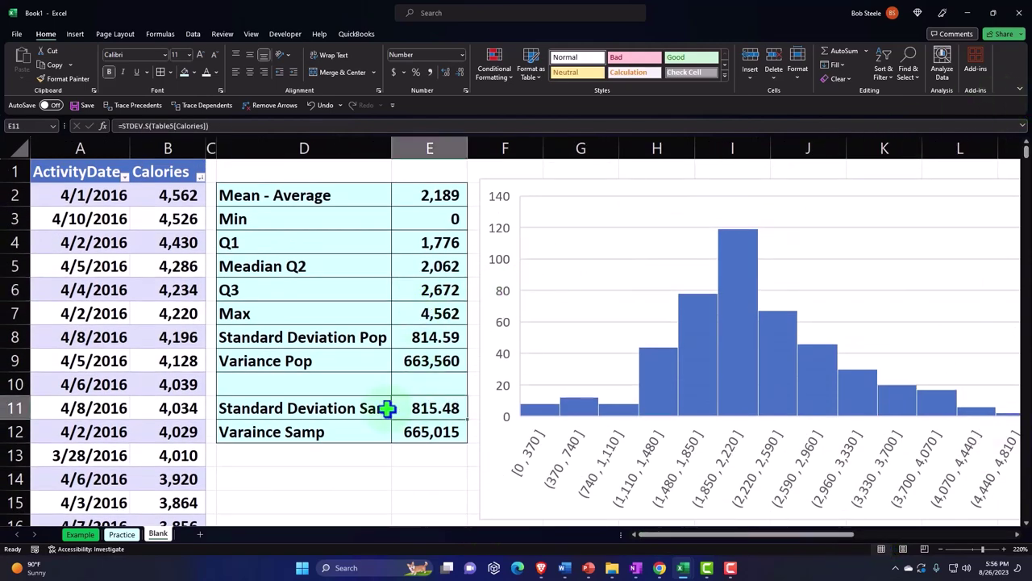
{"action": "left_click", "coordinate": [443, 336]}
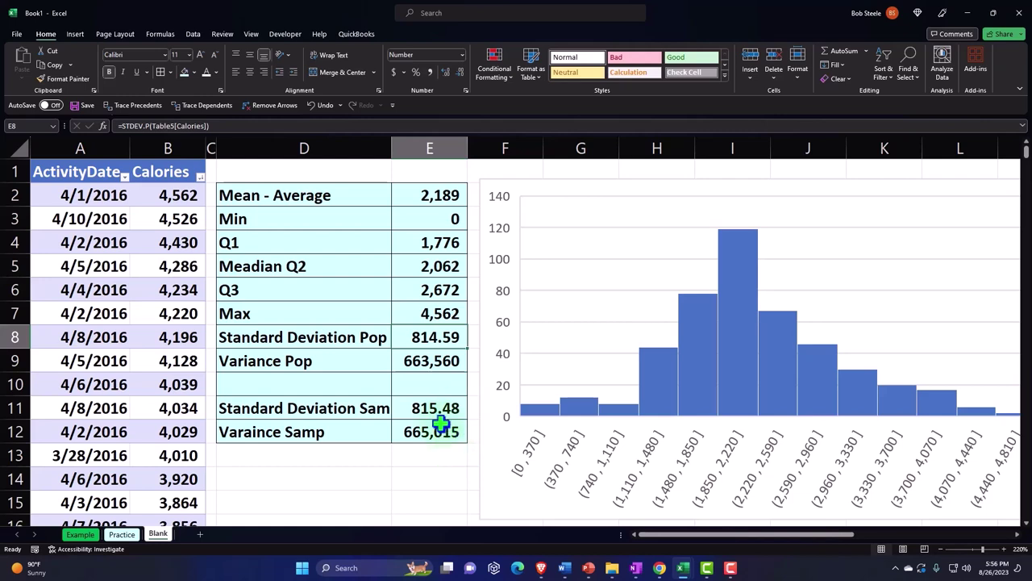
{"action": "left_click", "coordinate": [435, 413]}
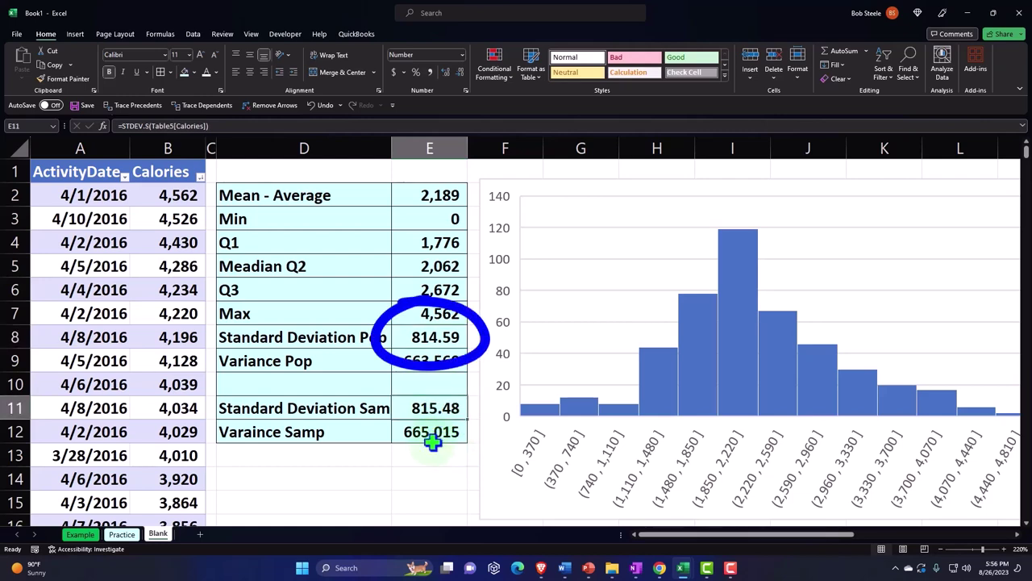